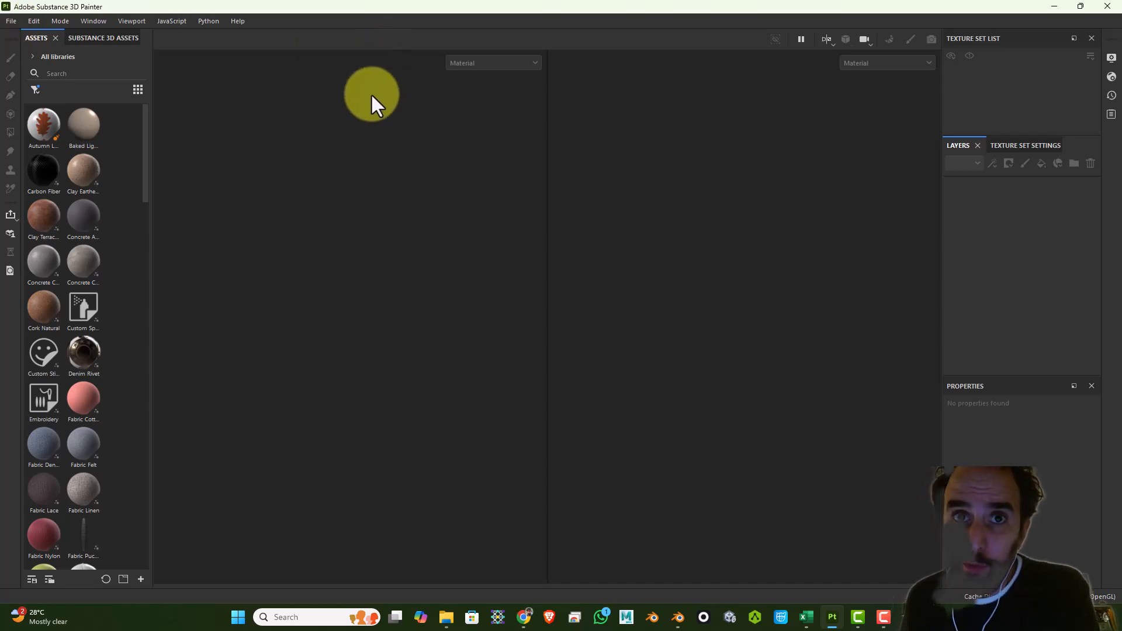
Start a new project and select monoLowPoly.obj from the Desktop as its mesh file.
{"action": "left_click", "coordinate": [11, 16]}
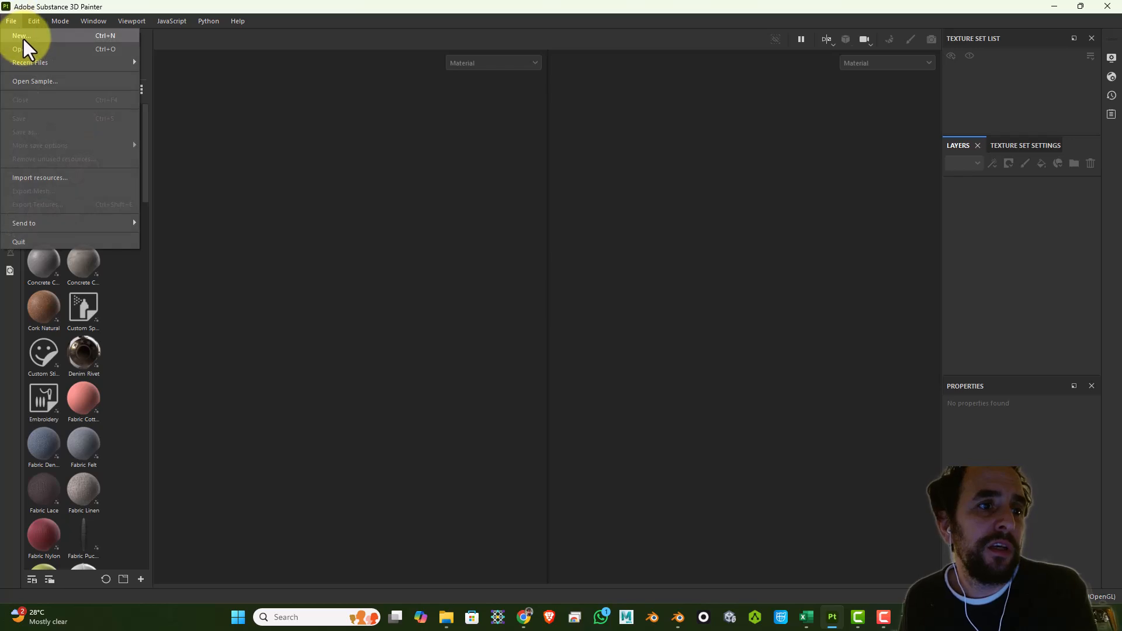
{"action": "left_click", "coordinate": [24, 37]}
{"action": "left_click", "coordinate": [673, 170]}
{"action": "left_click", "coordinate": [462, 268]}
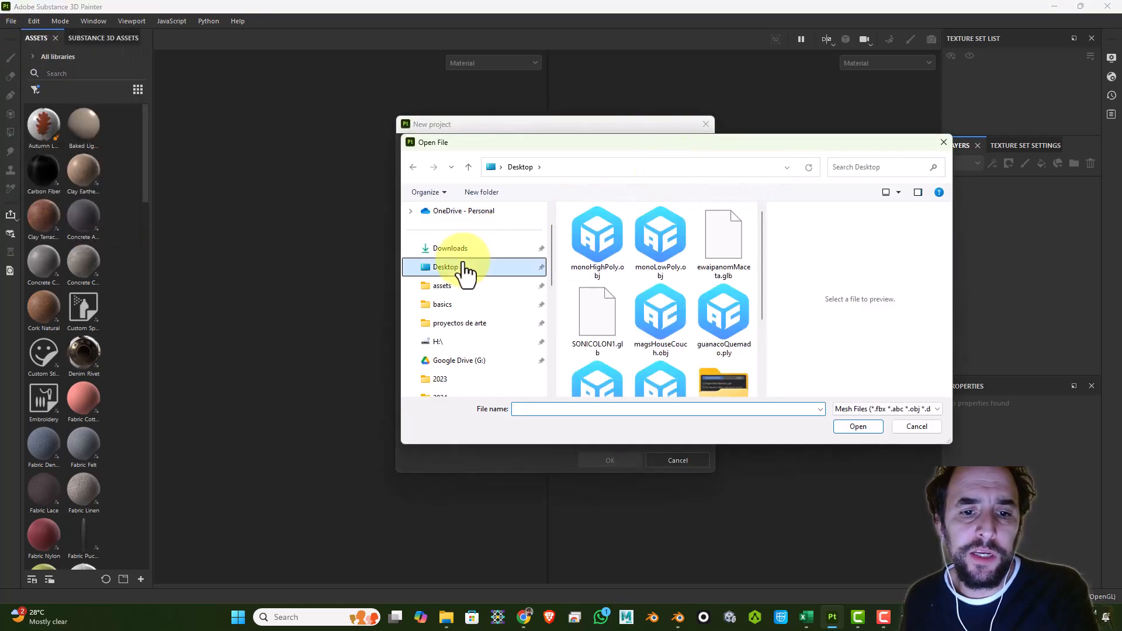
{"action": "scroll", "coordinate": [698, 289], "scroll_direction": "down", "scroll_amount": 1}
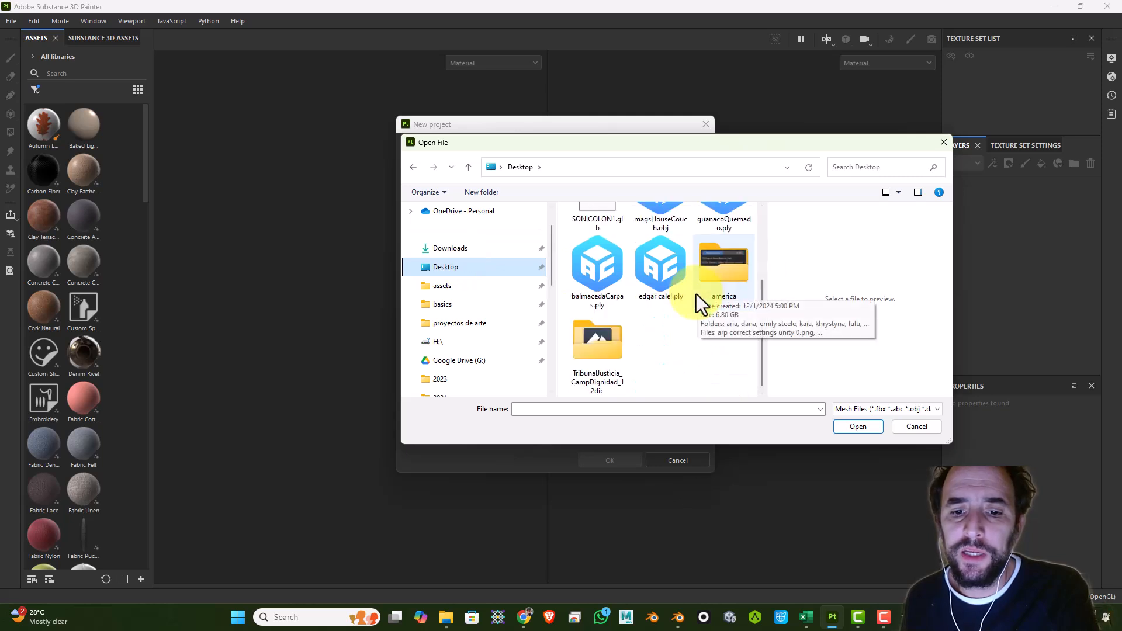
{"action": "scroll", "coordinate": [695, 327], "scroll_direction": "up", "scroll_amount": 1}
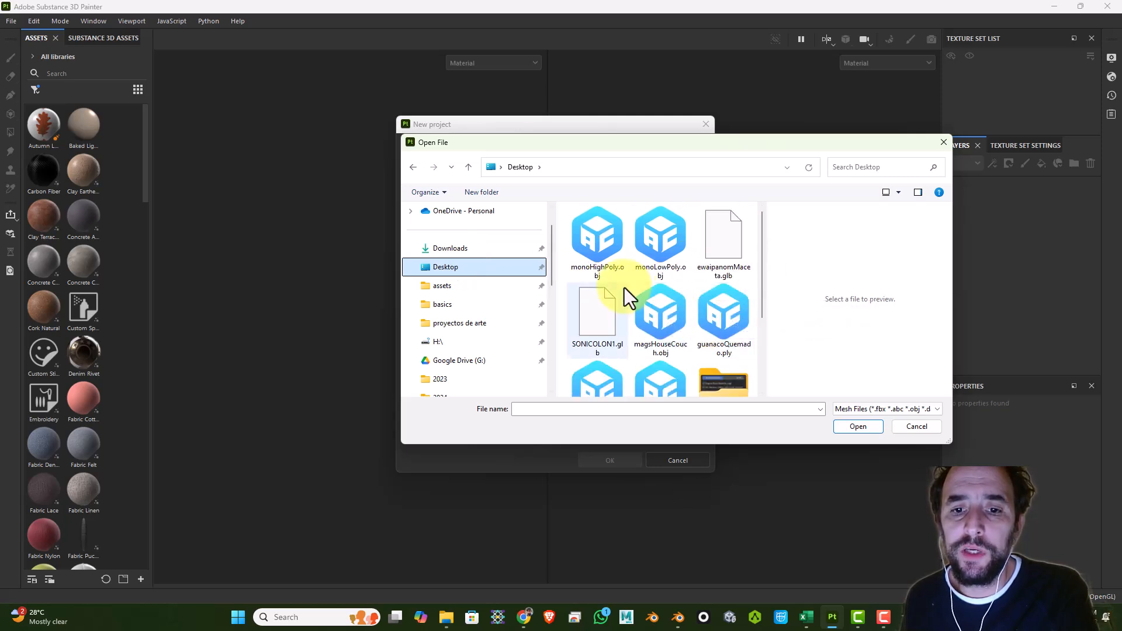
{"action": "left_click", "coordinate": [659, 241]}
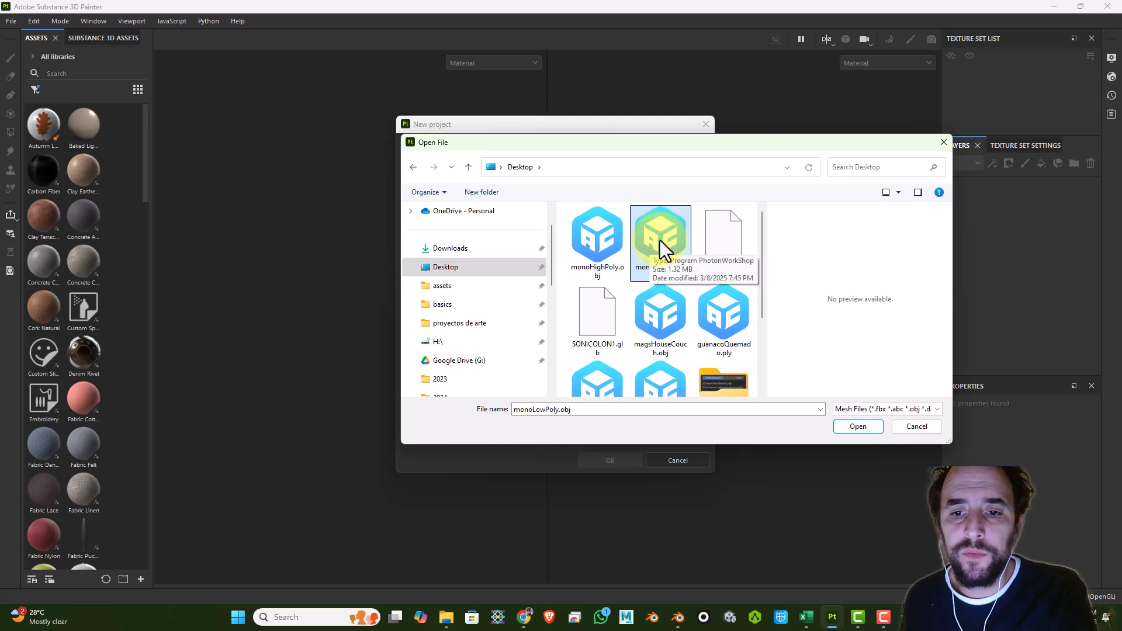
{"action": "double_click", "coordinate": [661, 238]}
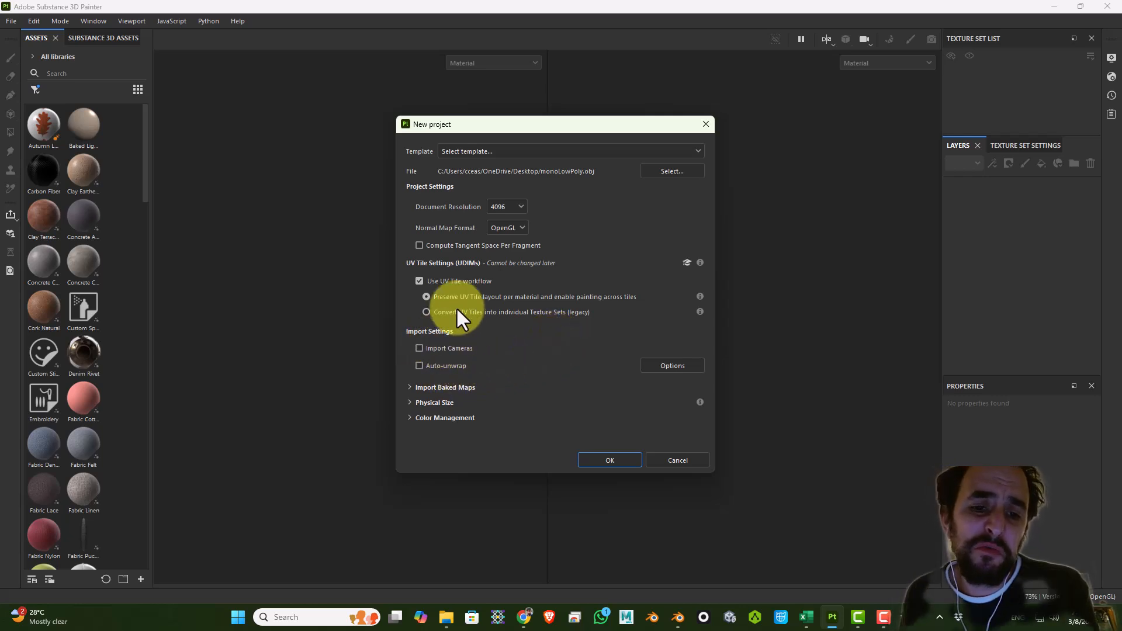
Disable the UV Tile workflow, set the document resolution to 2048, and create the project.
{"action": "left_click", "coordinate": [444, 281]}
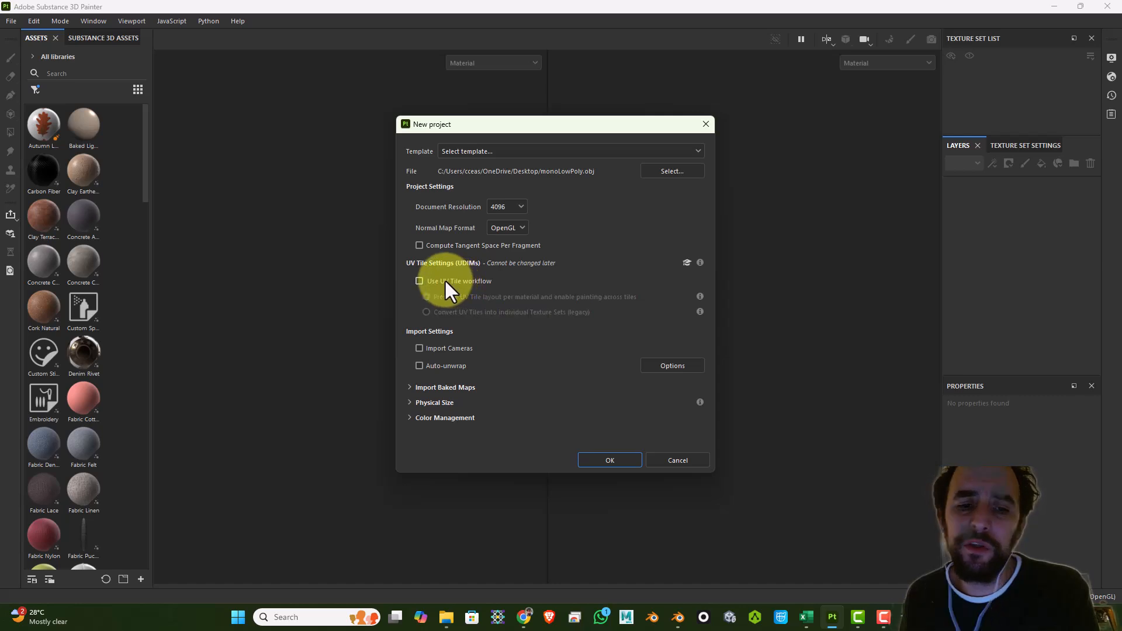
{"action": "left_click", "coordinate": [516, 206]}
{"action": "left_click", "coordinate": [510, 201]}
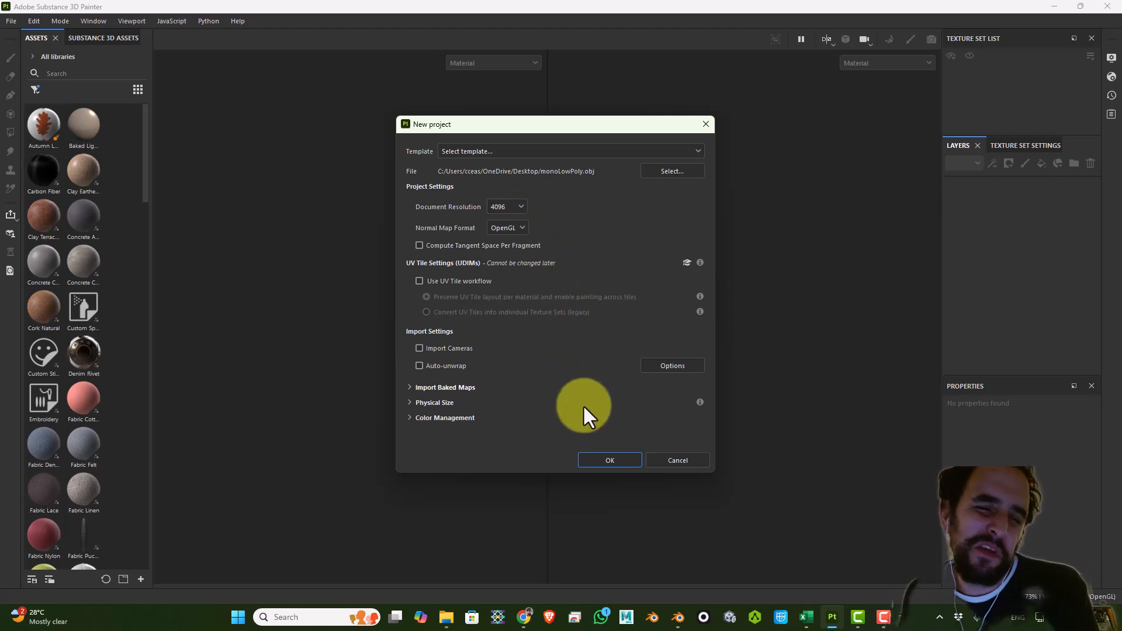
{"action": "left_click", "coordinate": [517, 205]}
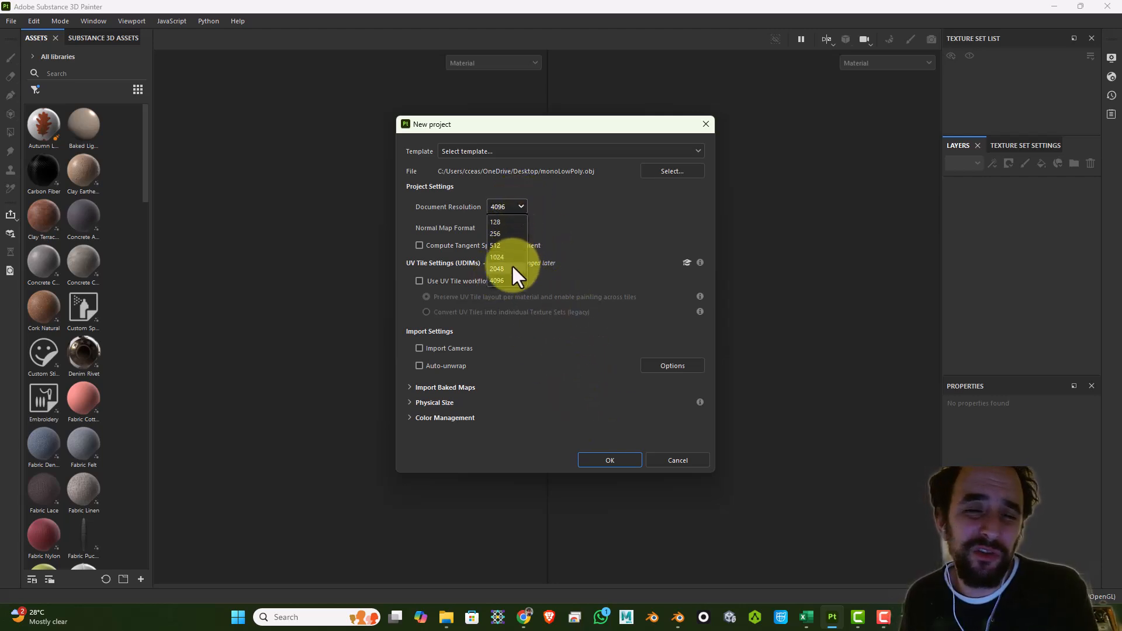
{"action": "left_click", "coordinate": [506, 280]}
{"action": "scroll", "coordinate": [508, 208], "scroll_direction": "down", "scroll_amount": 1}
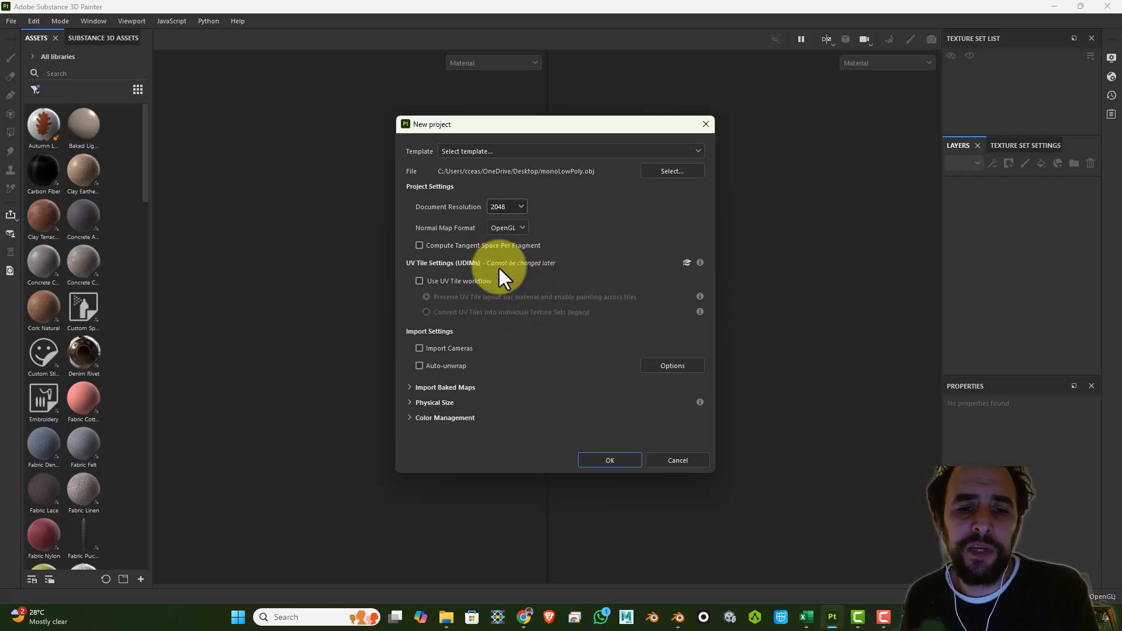
{"action": "left_click", "coordinate": [617, 459]}
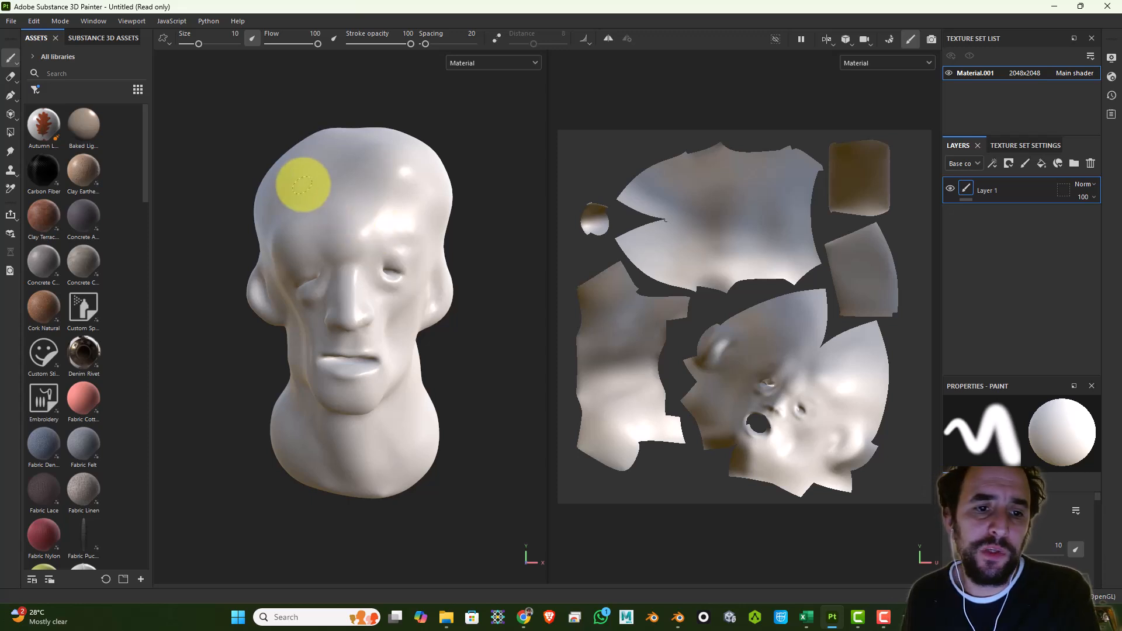
Paint test strokes on the head's forehead in the 3D view and across the face island of the UV layout.
{"action": "mouse_move", "coordinate": [288, 183]}
{"action": "left_mouse_down"}
{"action": "mouse_move", "coordinate": [312, 223]}
{"action": "mouse_move", "coordinate": [290, 254]}
{"action": "left_mouse_up"}
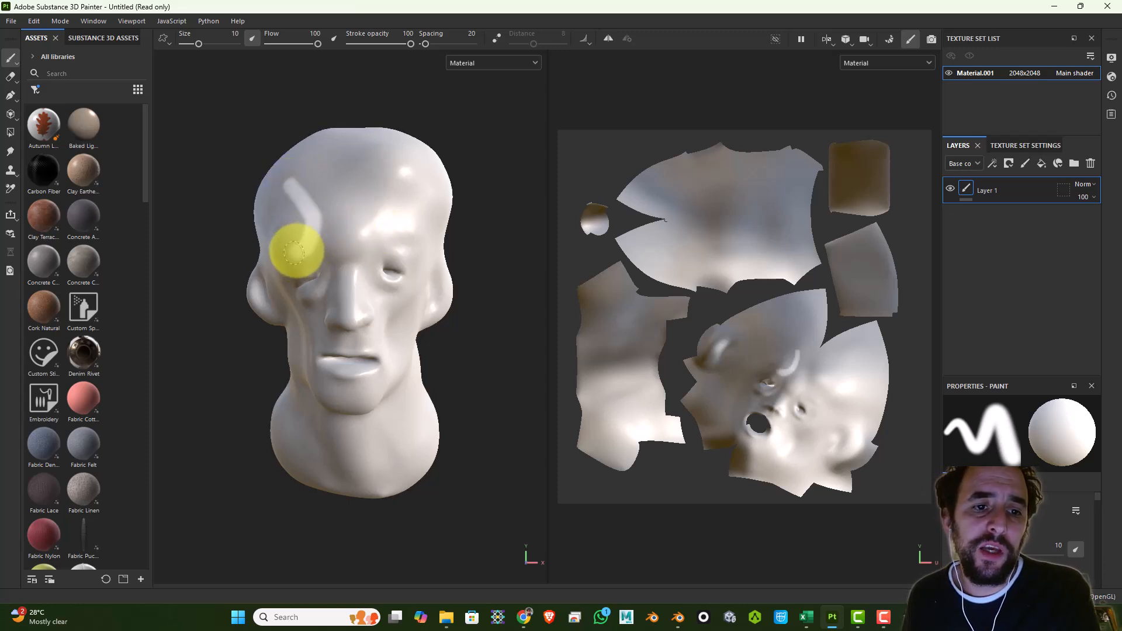
{"action": "left_click_drag", "start_coordinate": [354, 168], "coordinate": [364, 229]}
{"action": "mouse_move", "coordinate": [357, 170]}
{"action": "left_mouse_down"}
{"action": "mouse_move", "coordinate": [400, 167]}
{"action": "mouse_move", "coordinate": [410, 224]}
{"action": "left_mouse_up"}
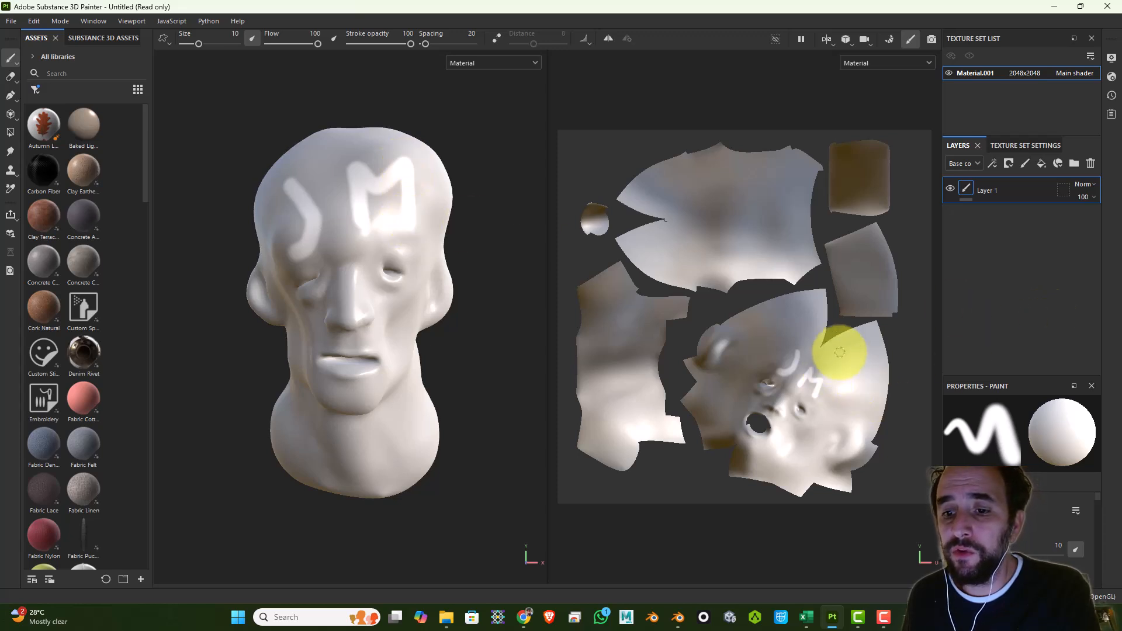
{"action": "left_click_drag", "start_coordinate": [840, 352], "coordinate": [839, 424]}
{"action": "left_click_drag", "start_coordinate": [791, 363], "coordinate": [729, 357]}
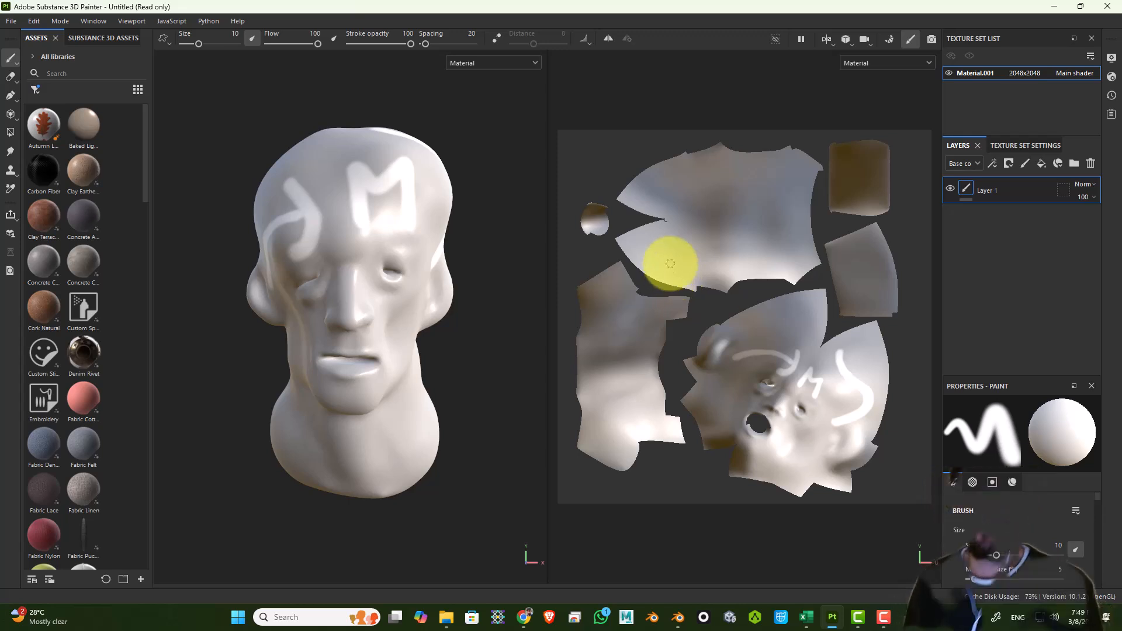
Undo all the test brush strokes on the head and UV layout.
{"action": "key", "text": "ctrl+z"}
{"action": "key", "text": "ctrl+z"}
{"action": "key", "text": "ctrl+z"}
{"action": "key", "text": "ctrl+z"}
{"action": "key", "text": "ctrl+z"}
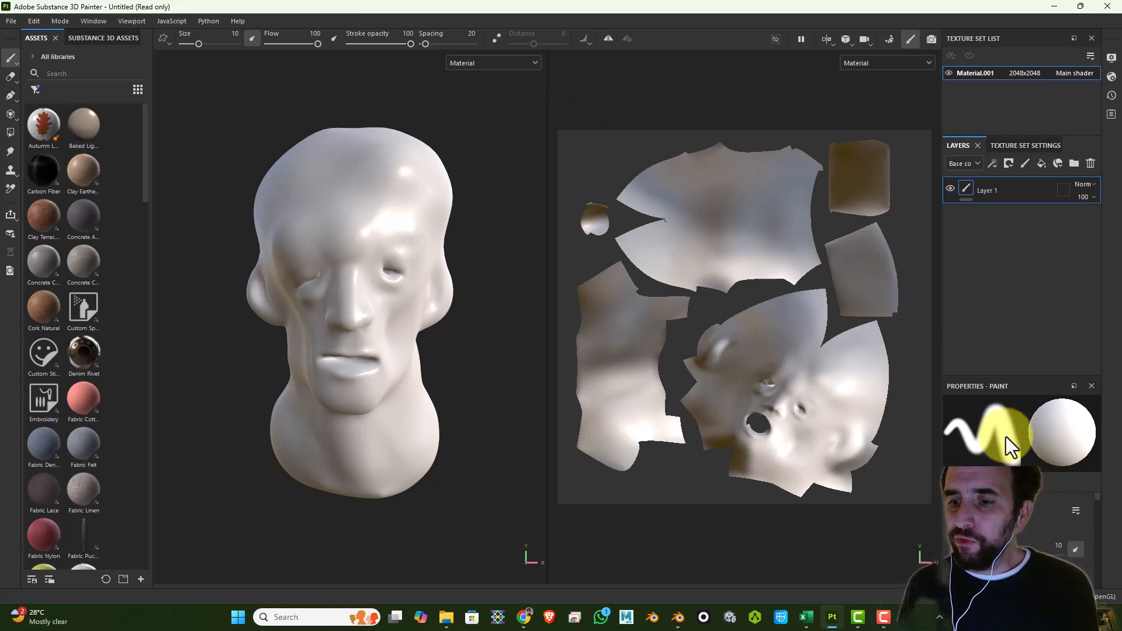
Enter mesh map baking mode and load monoHighPoly.obj from the Desktop as the high definition mesh.
{"action": "left_click", "coordinate": [1010, 146]}
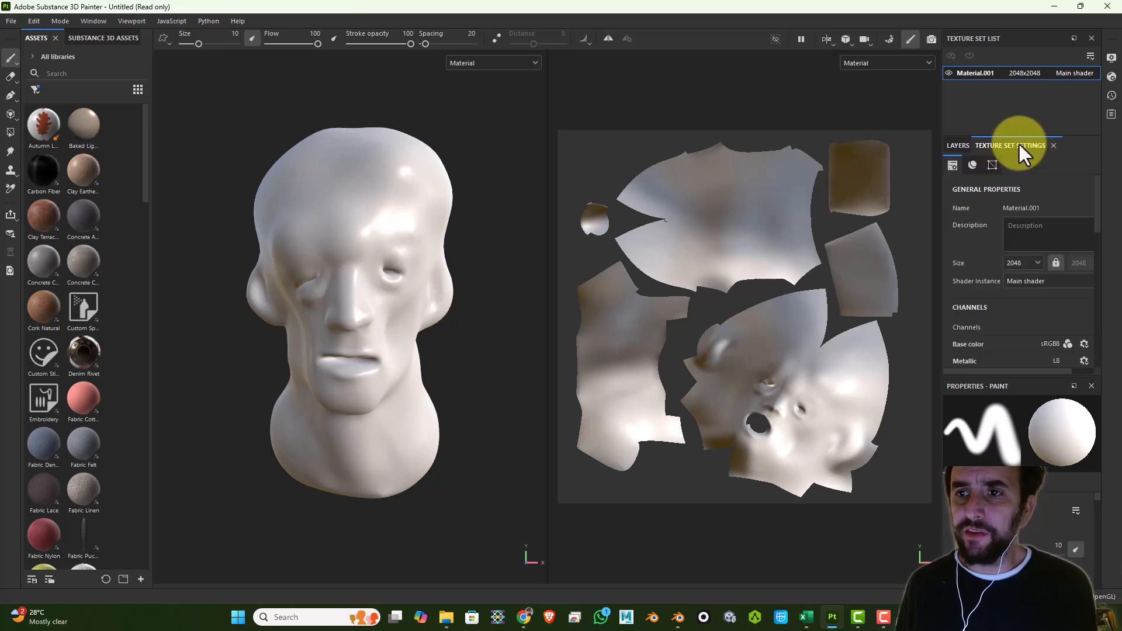
{"action": "scroll", "coordinate": [990, 285], "scroll_direction": "down", "scroll_amount": 6}
{"action": "scroll", "coordinate": [990, 285], "scroll_direction": "down", "scroll_amount": 3}
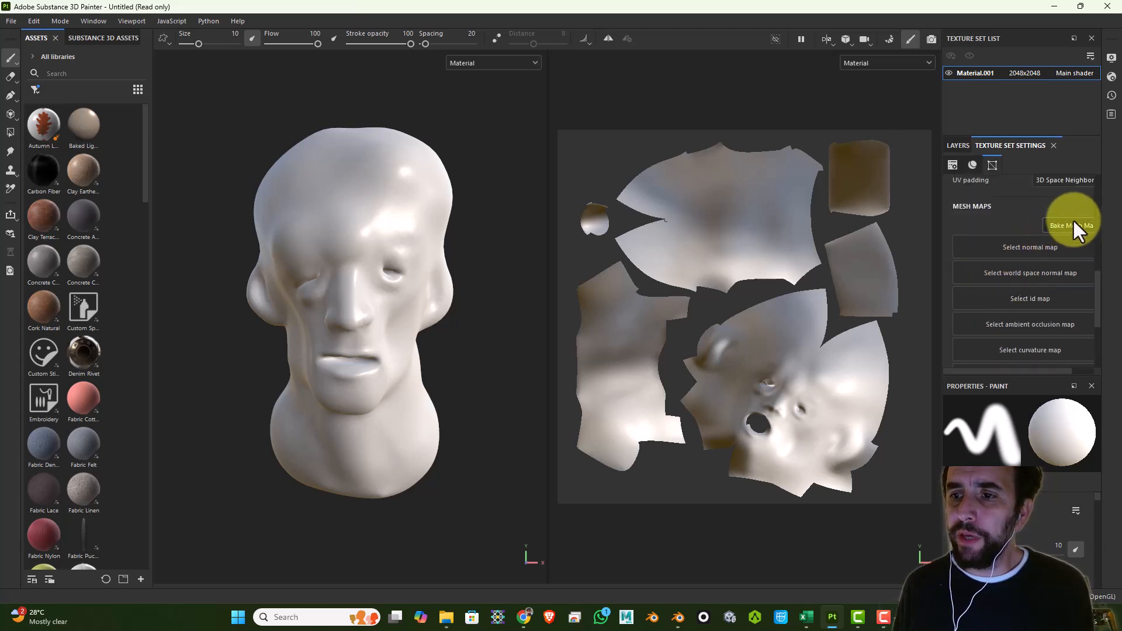
{"action": "left_click", "coordinate": [890, 41]}
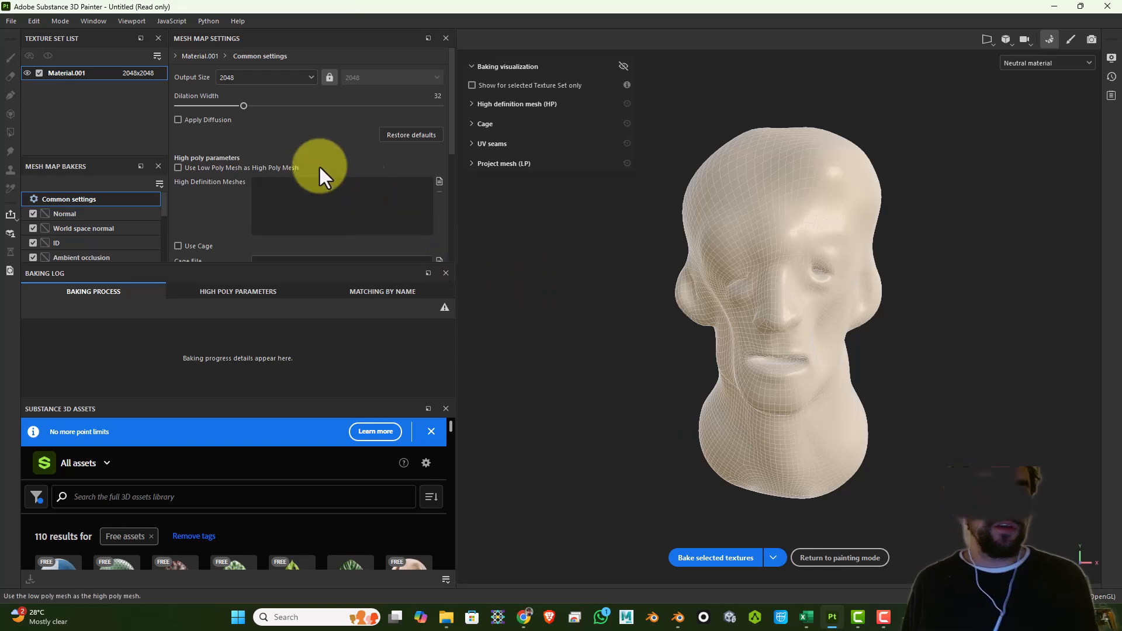
{"action": "left_click", "coordinate": [439, 180]}
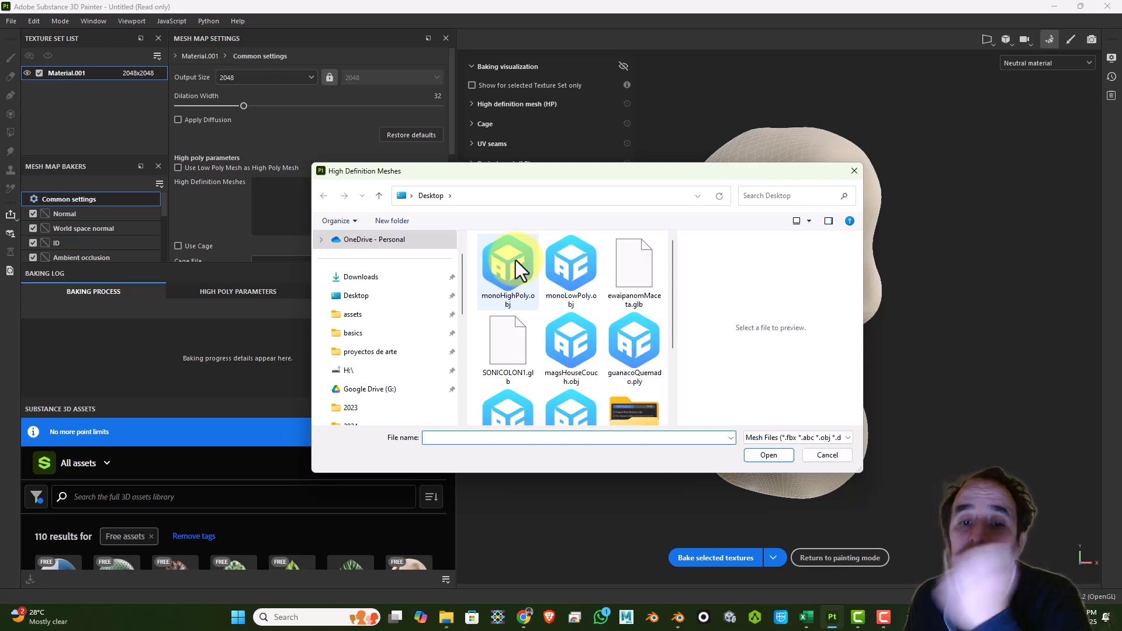
{"action": "double_click", "coordinate": [513, 269]}
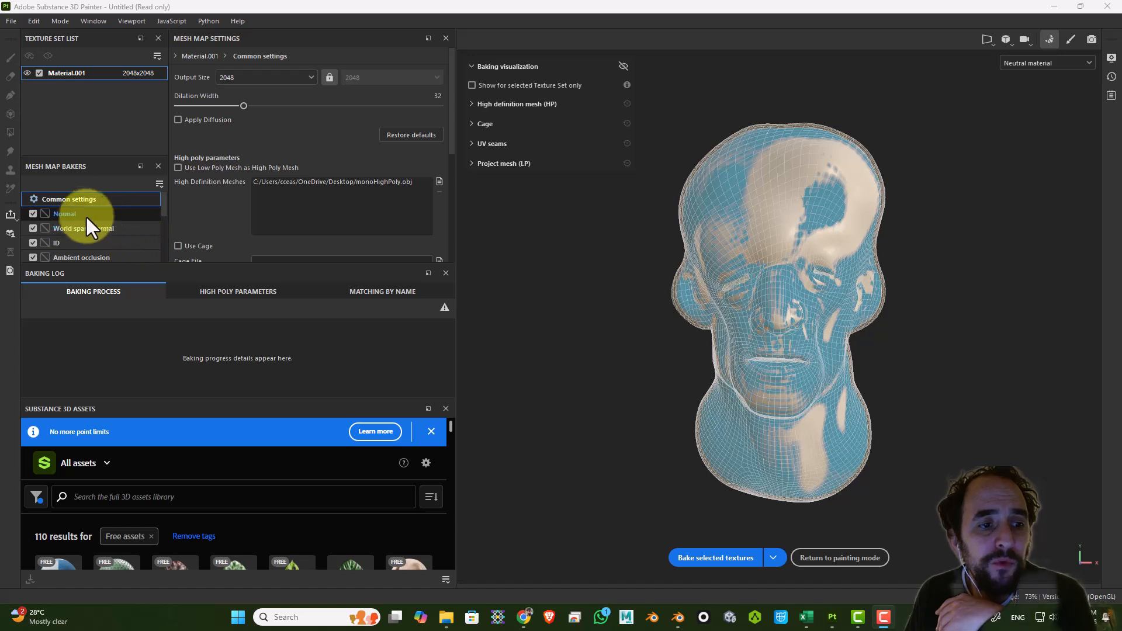
Exclude the World space normal and ID maps from the mesh map bake.
{"action": "left_click", "coordinate": [65, 214]}
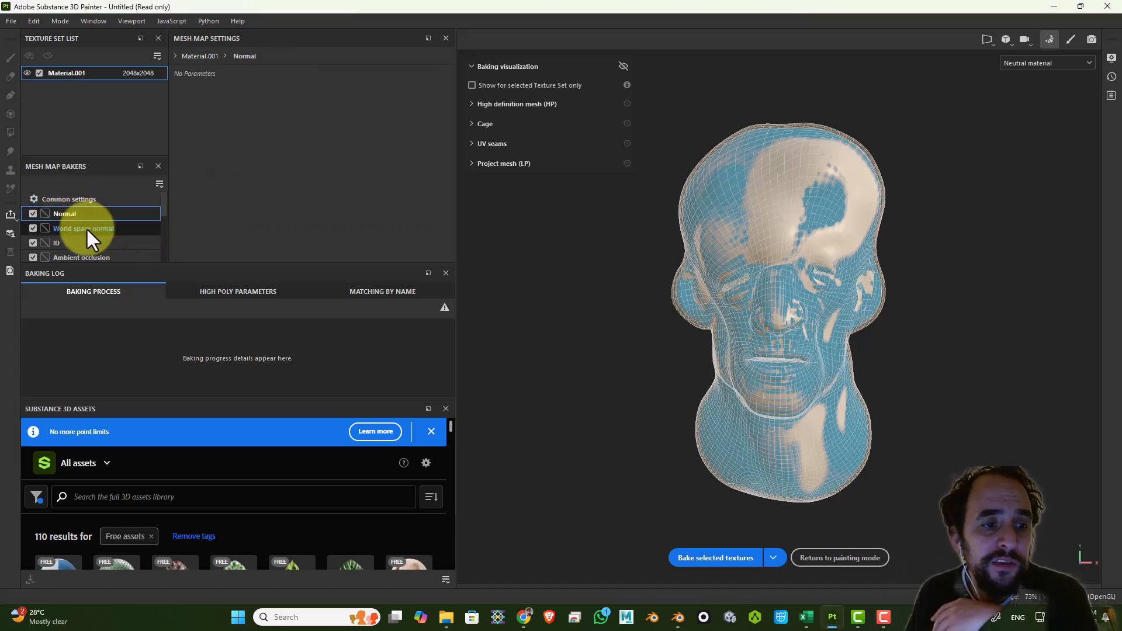
{"action": "left_click", "coordinate": [37, 228]}
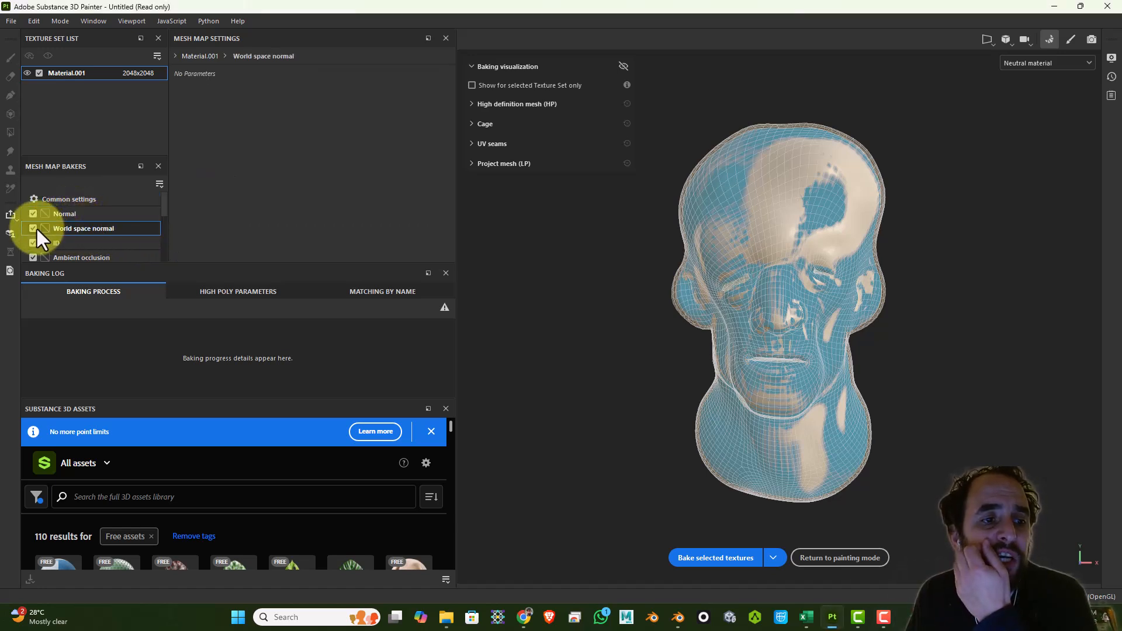
{"action": "scroll", "coordinate": [44, 222], "scroll_direction": "down", "scroll_amount": 3}
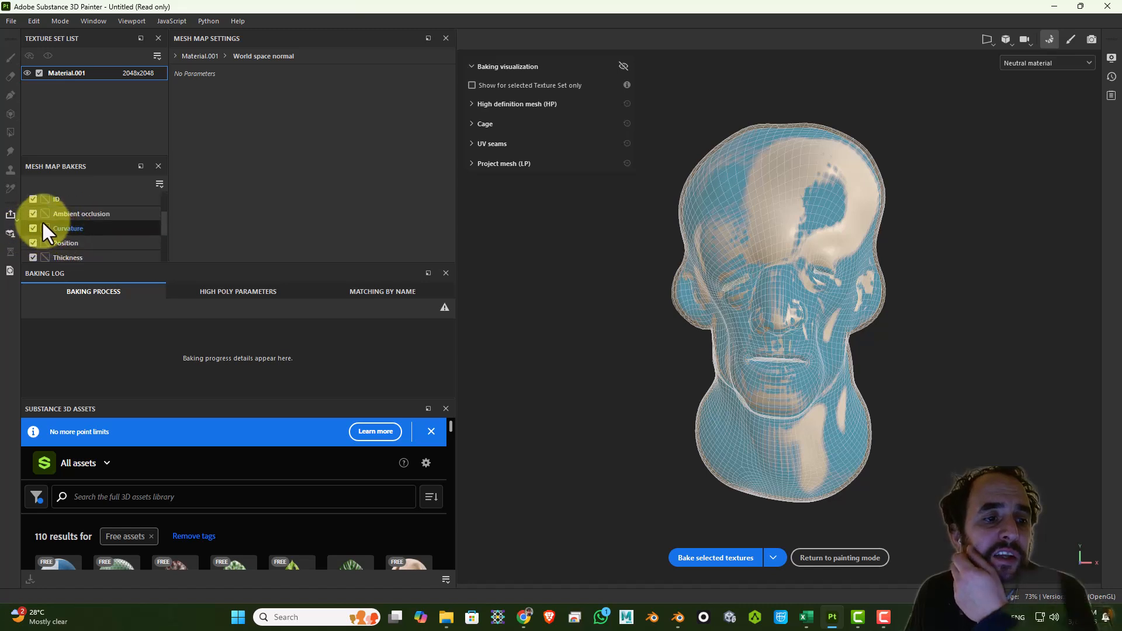
{"action": "left_click", "coordinate": [32, 199]}
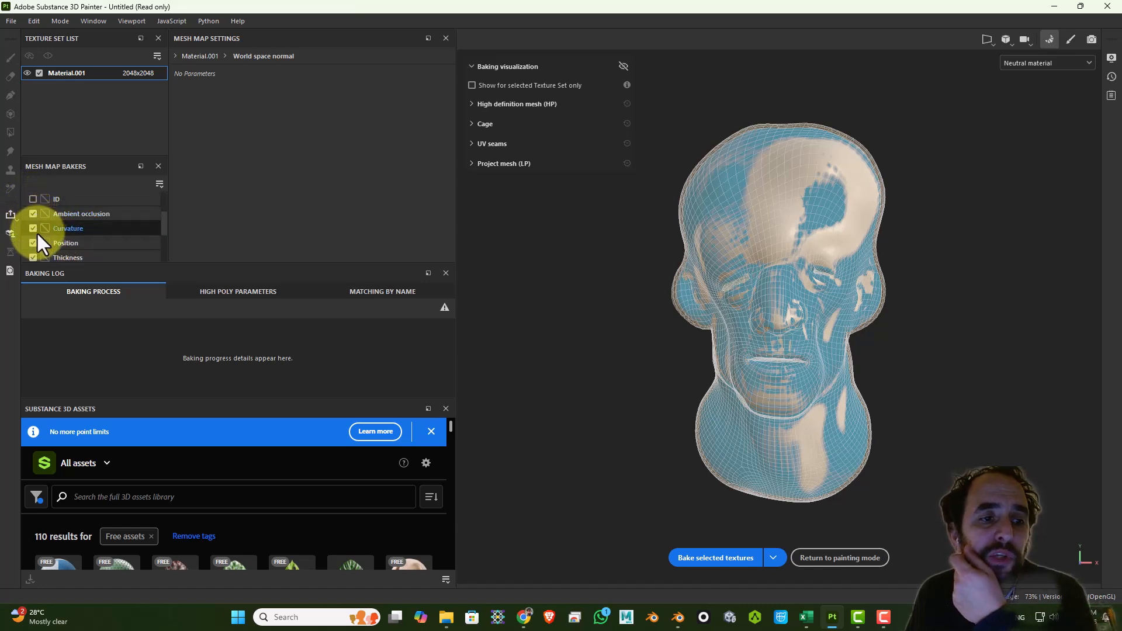
{"action": "scroll", "coordinate": [68, 237], "scroll_direction": "down", "scroll_amount": 3}
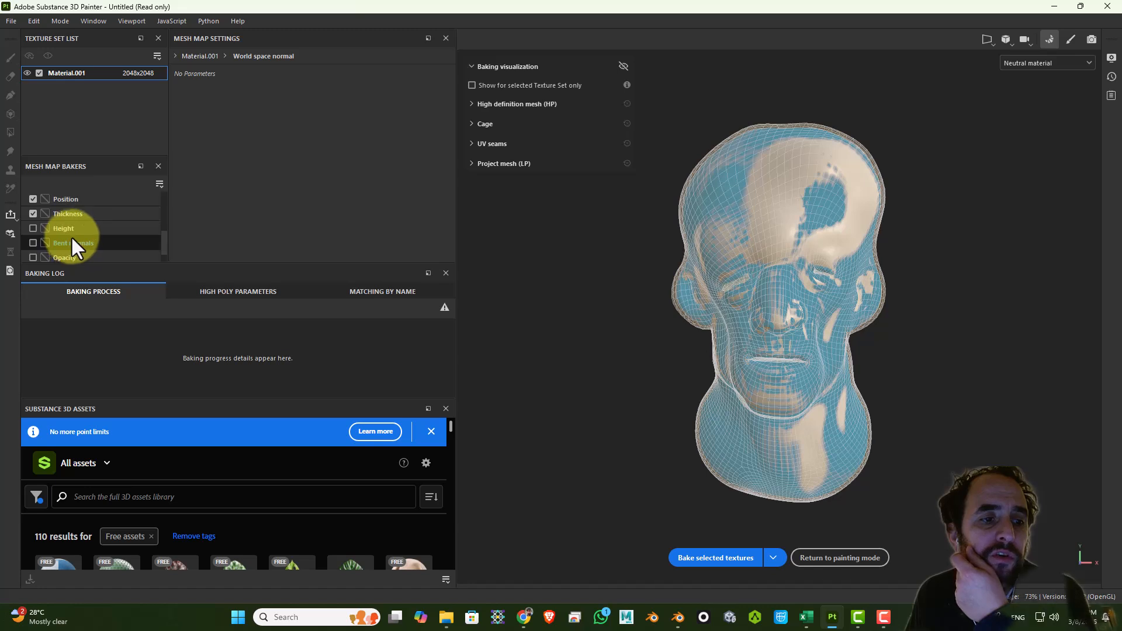
{"action": "scroll", "coordinate": [78, 216], "scroll_direction": "down", "scroll_amount": 1}
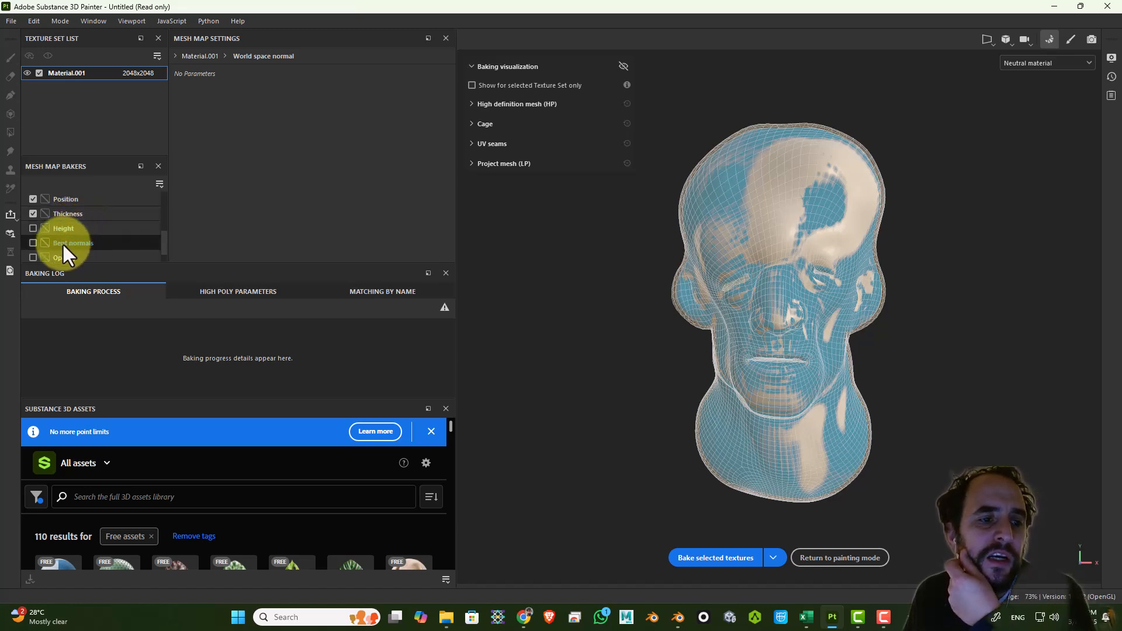
{"action": "scroll", "coordinate": [100, 231], "scroll_direction": "up", "scroll_amount": 3}
Bake the selected mesh maps and return to painting mode to inspect the baked detail on the head.
{"action": "left_click", "coordinate": [726, 558]}
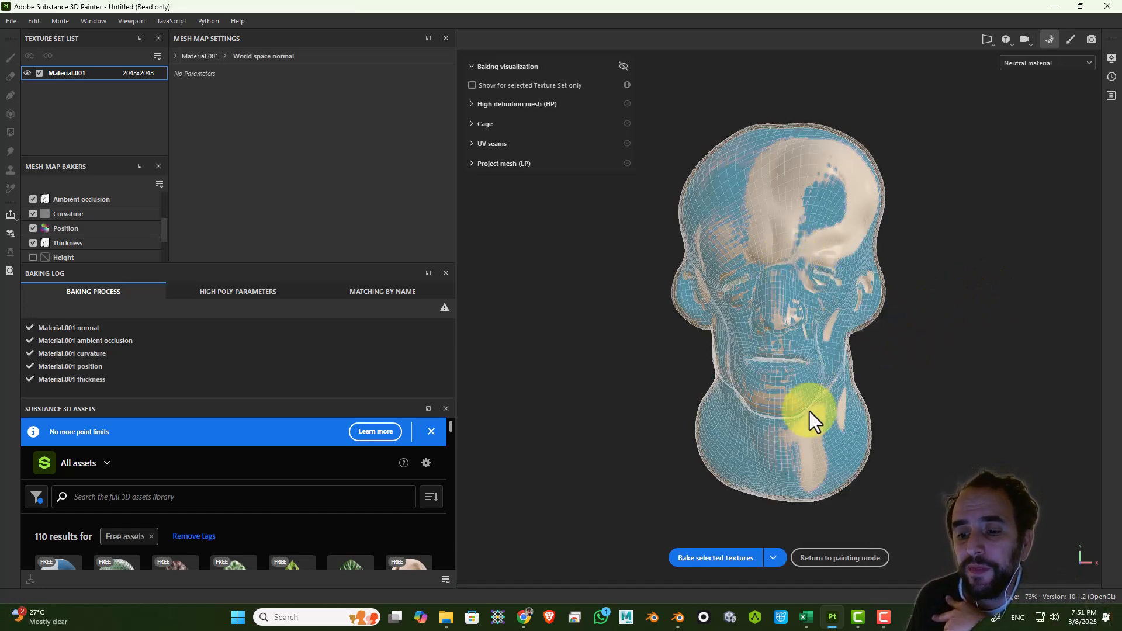
{"action": "left_click", "coordinate": [842, 557]}
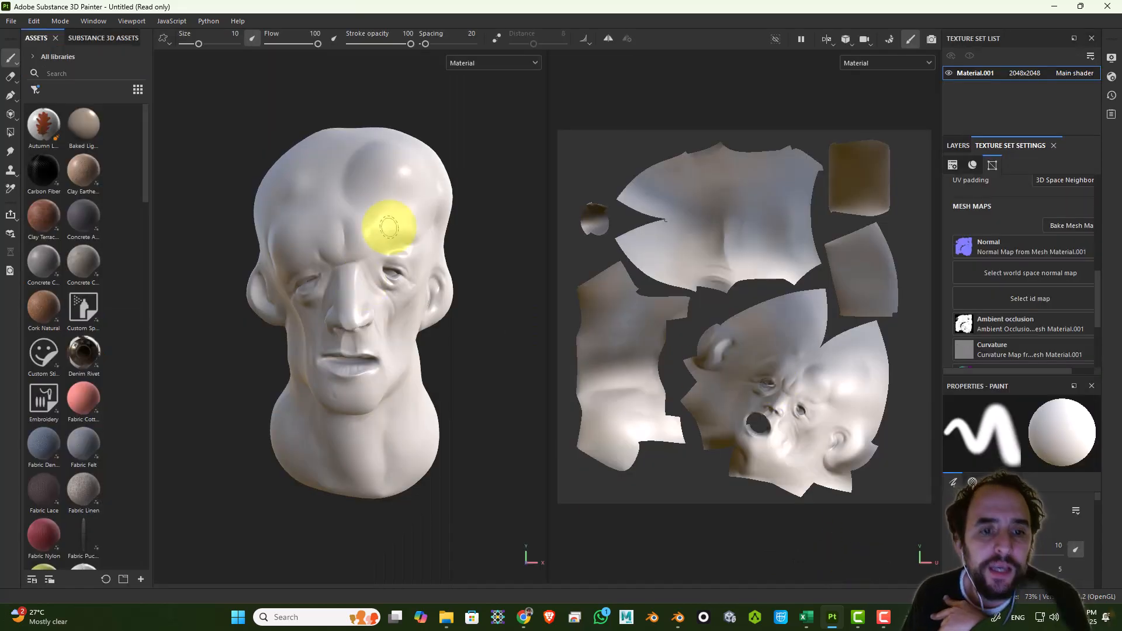
{"action": "mouse_move", "coordinate": [475, 343]}
{"action": "left_mouse_down", "text": "alt"}
{"action": "mouse_move", "coordinate": [565, 347]}
{"action": "mouse_move", "coordinate": [463, 345]}
{"action": "left_mouse_up", "text": "alt"}
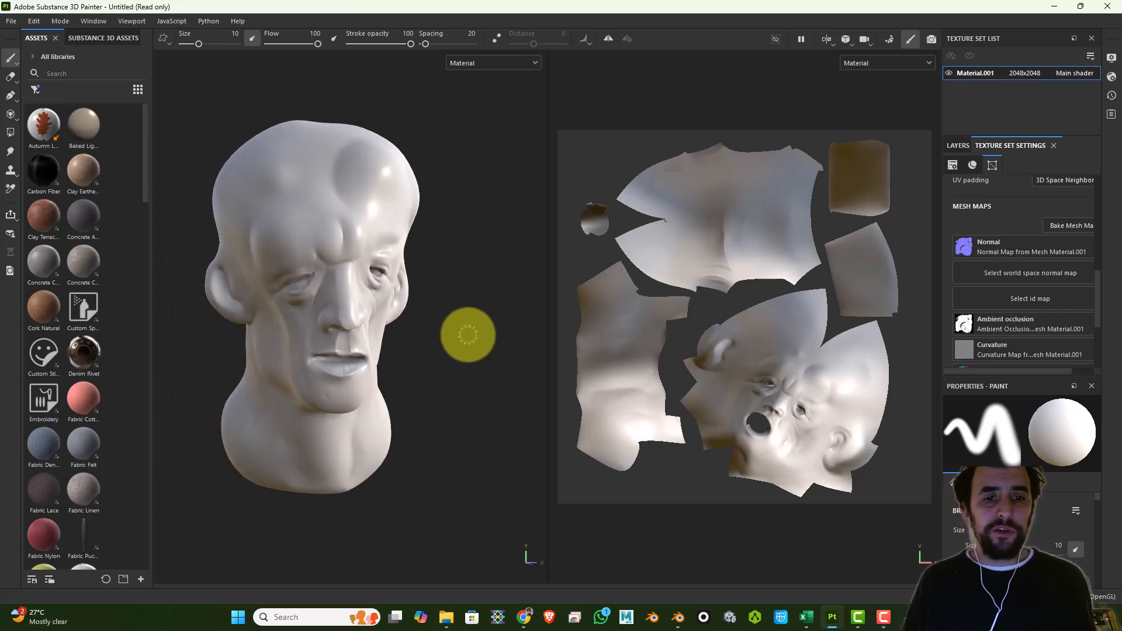
{"action": "mouse_move", "coordinate": [483, 333]}
{"action": "left_mouse_down", "text": "alt"}
{"action": "mouse_move", "coordinate": [536, 342]}
{"action": "mouse_move", "coordinate": [288, 341]}
{"action": "mouse_move", "coordinate": [453, 348]}
{"action": "mouse_move", "coordinate": [579, 333]}
{"action": "mouse_move", "coordinate": [465, 343]}
{"action": "left_mouse_up", "text": "alt"}
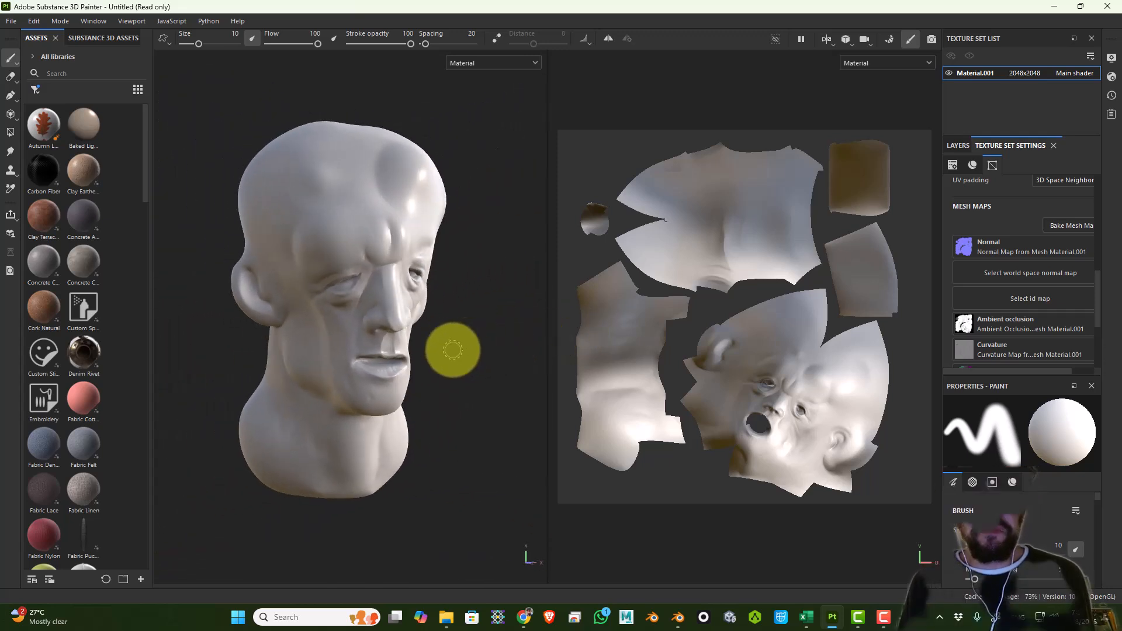
{"action": "scroll", "coordinate": [454, 350], "scroll_direction": "up", "scroll_amount": 2}
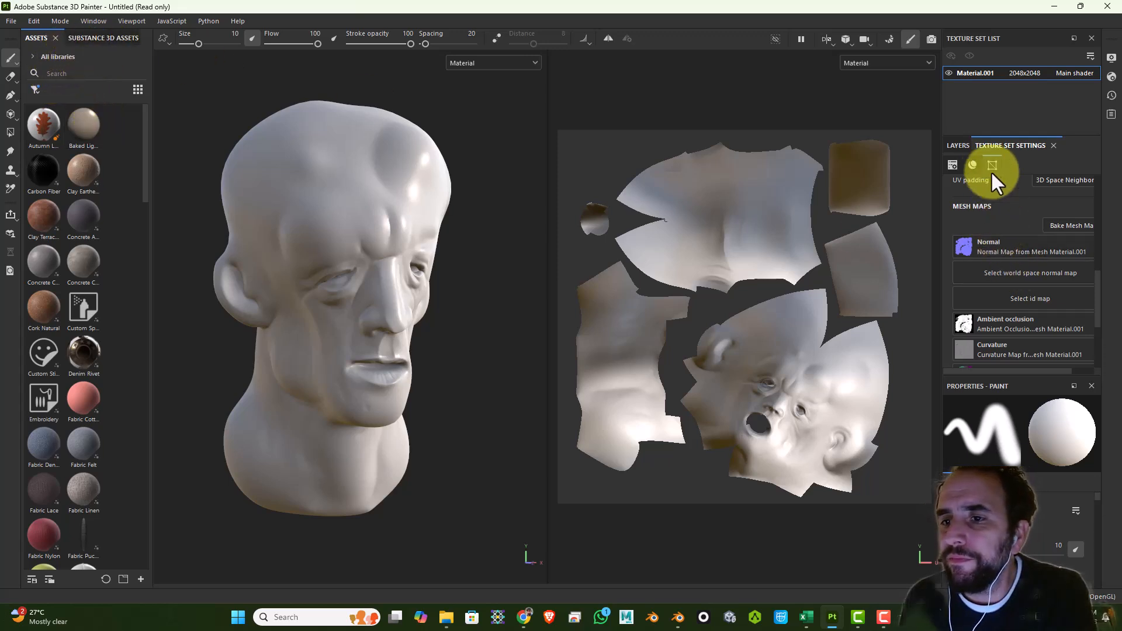
Add a fill layer above Layer 1 and switch the viewport to 3D only.
{"action": "left_click", "coordinate": [958, 147]}
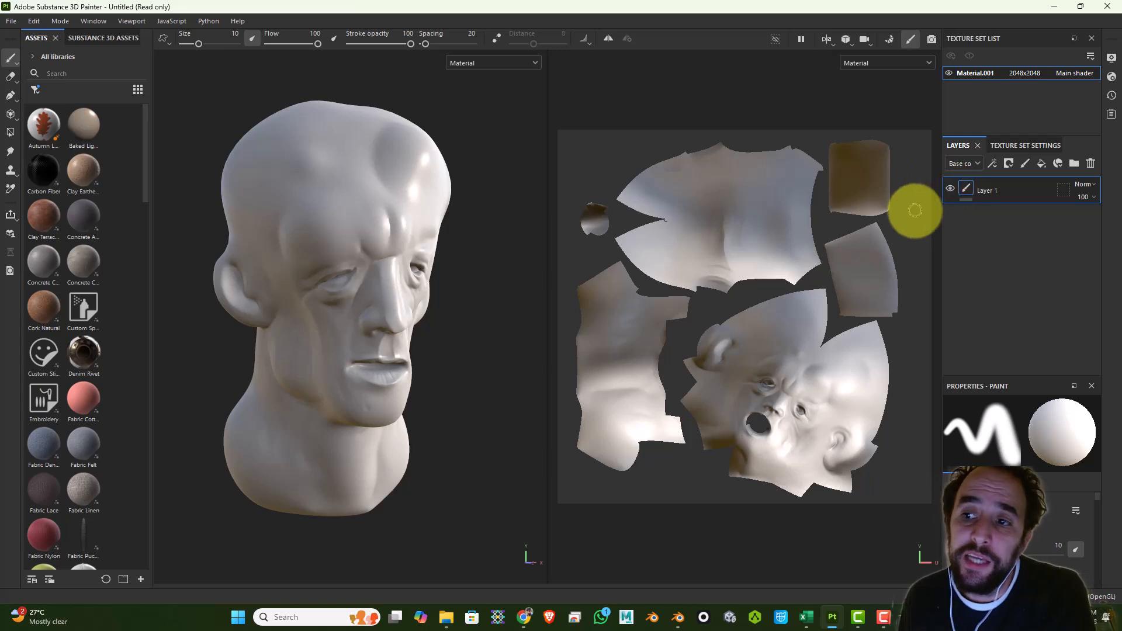
{"action": "left_click", "coordinate": [1042, 163]}
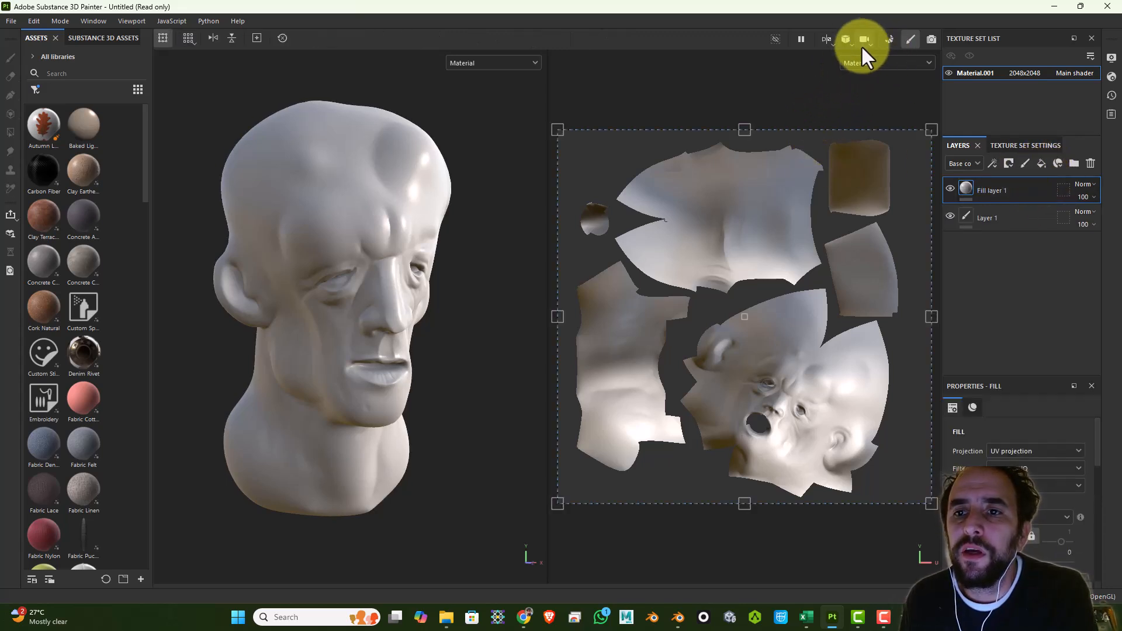
{"action": "left_click", "coordinate": [829, 43]}
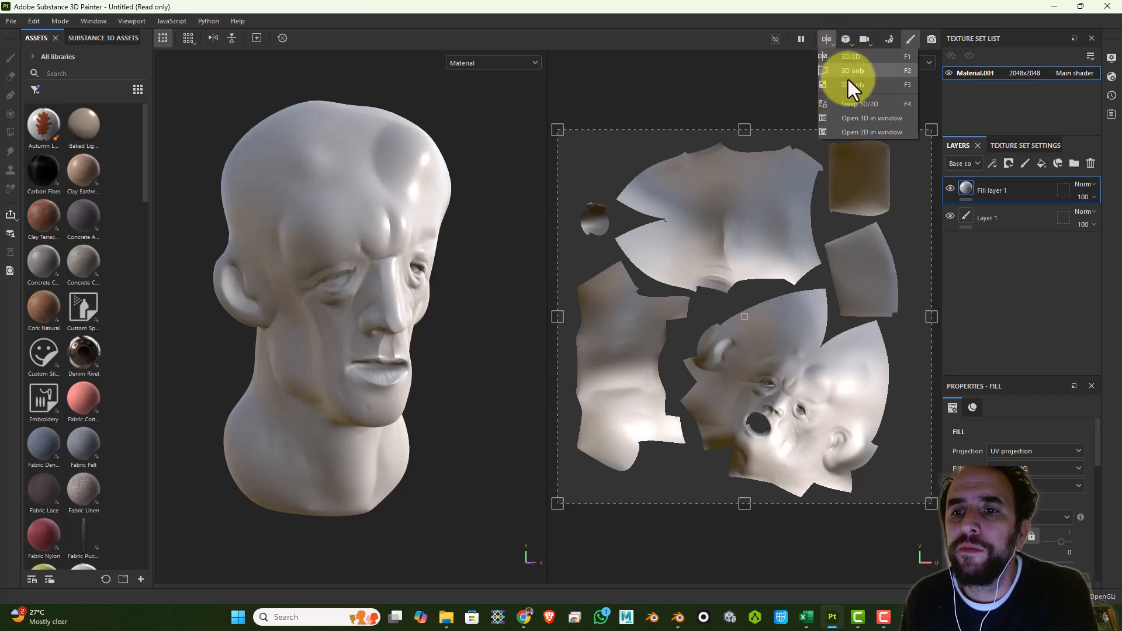
{"action": "left_click", "coordinate": [853, 69]}
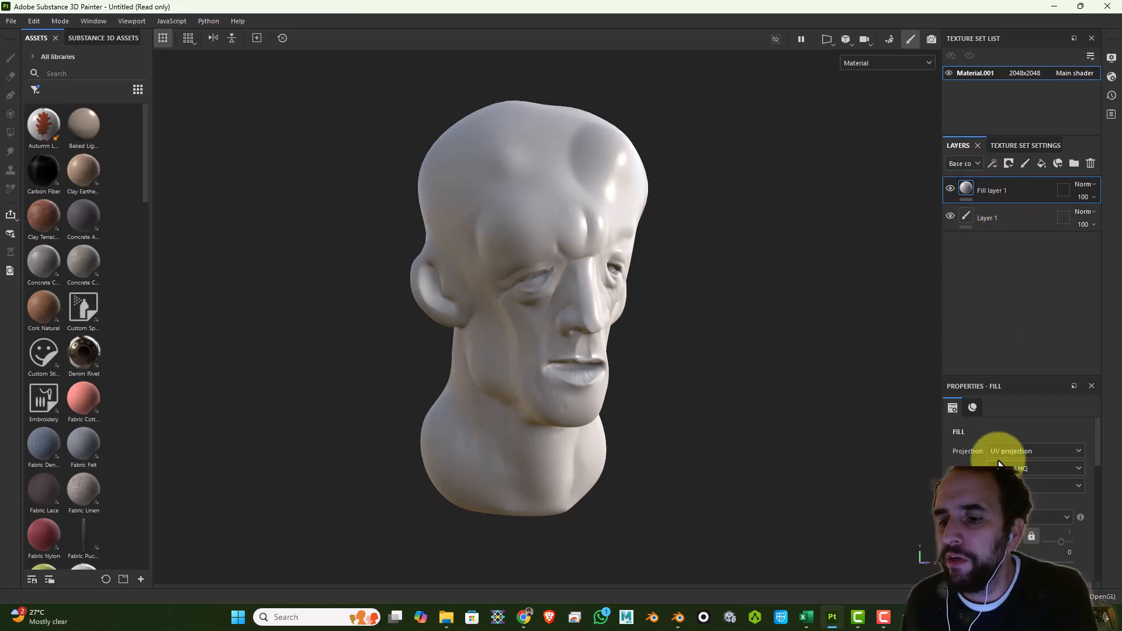
Set the base color of Fill layer 1 to bright red.
{"action": "scroll", "coordinate": [979, 453], "scroll_direction": "down", "scroll_amount": 5}
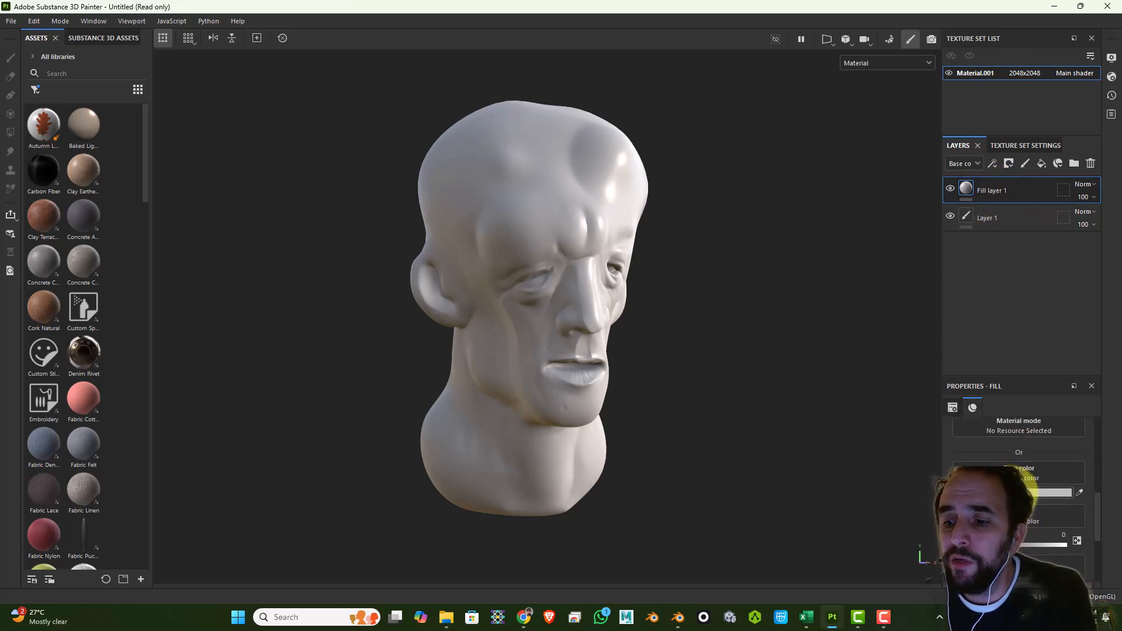
{"action": "left_click", "coordinate": [1051, 493]}
{"action": "left_click", "coordinate": [969, 420]}
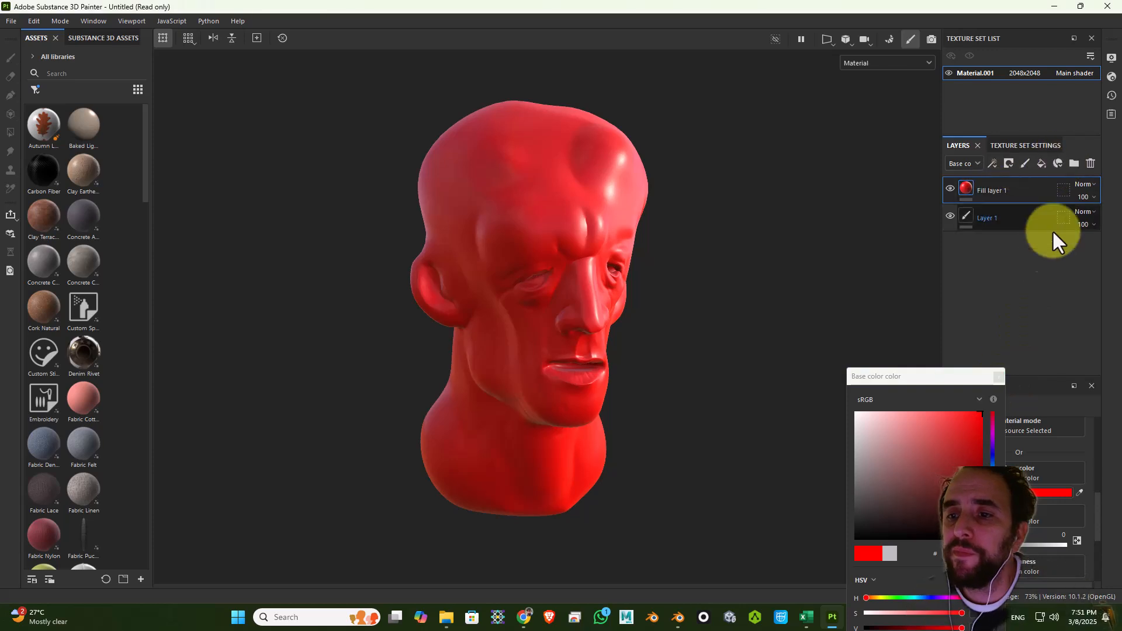
{"action": "left_click", "coordinate": [996, 376]}
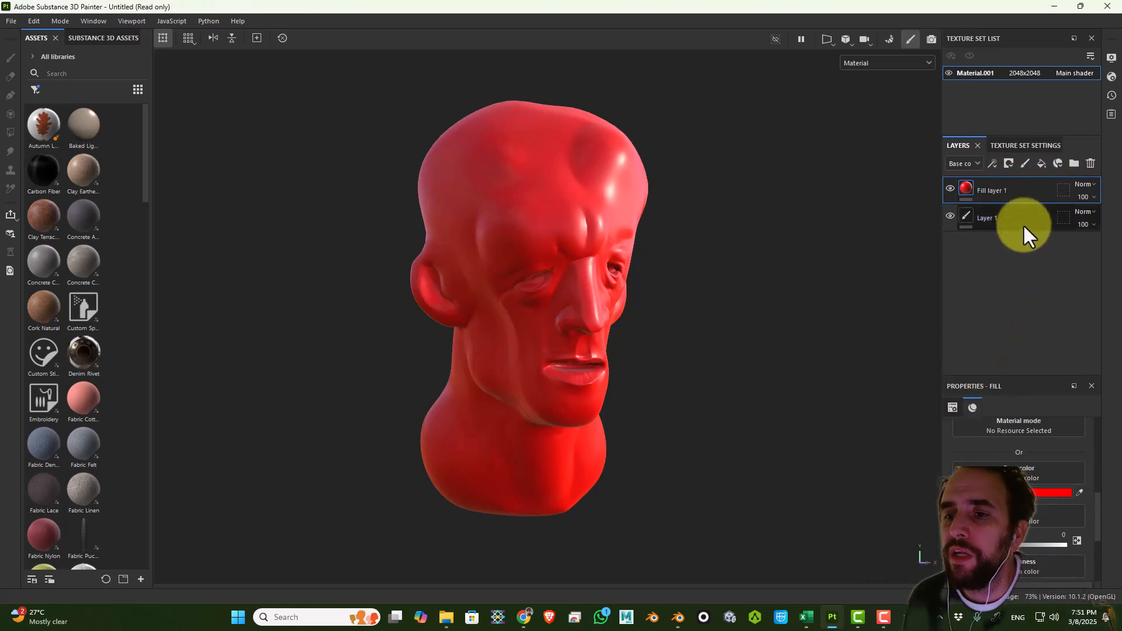
Add a black mask to the red fill layer and place an empty generator on that mask.
{"action": "left_click", "coordinate": [1007, 163]}
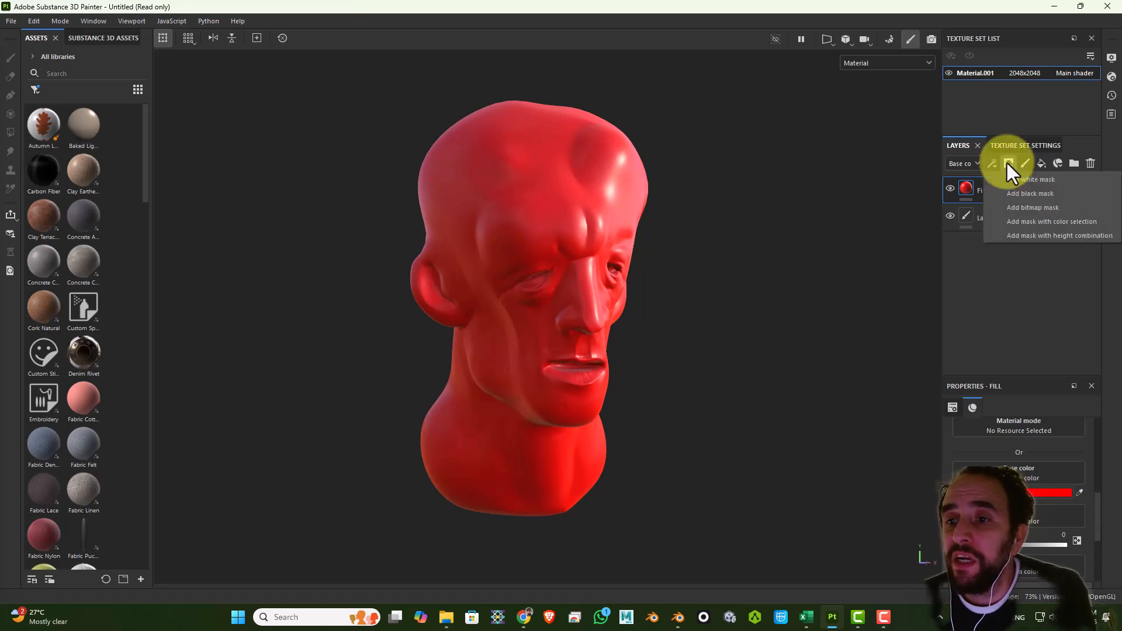
{"action": "left_click", "coordinate": [1019, 192]}
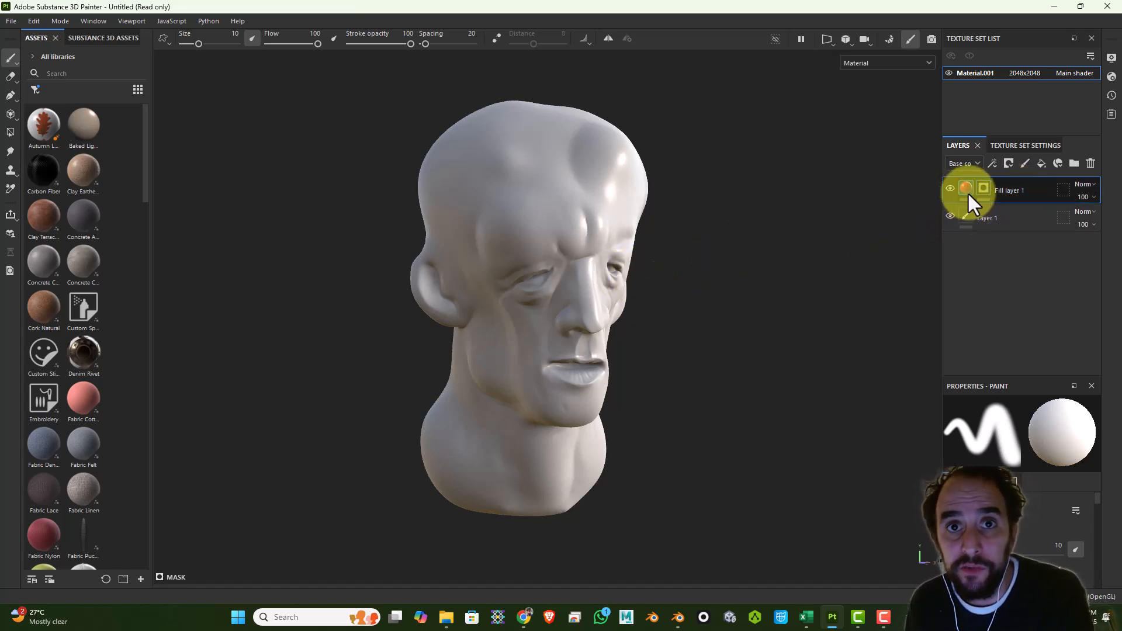
{"action": "left_click", "coordinate": [992, 165]}
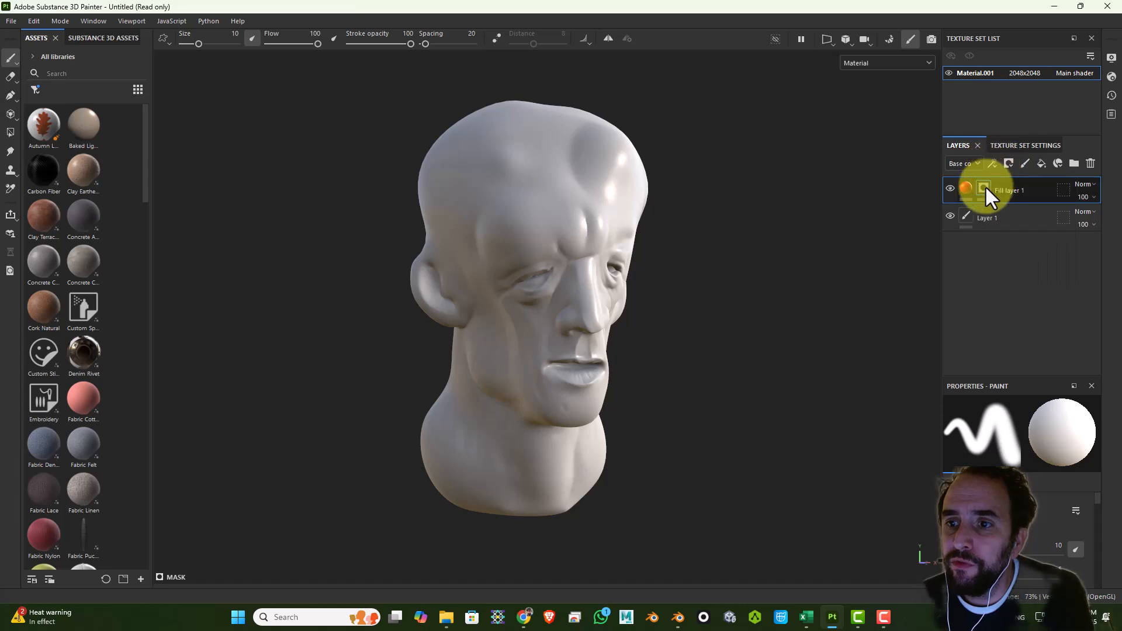
{"action": "left_click", "coordinate": [992, 163]}
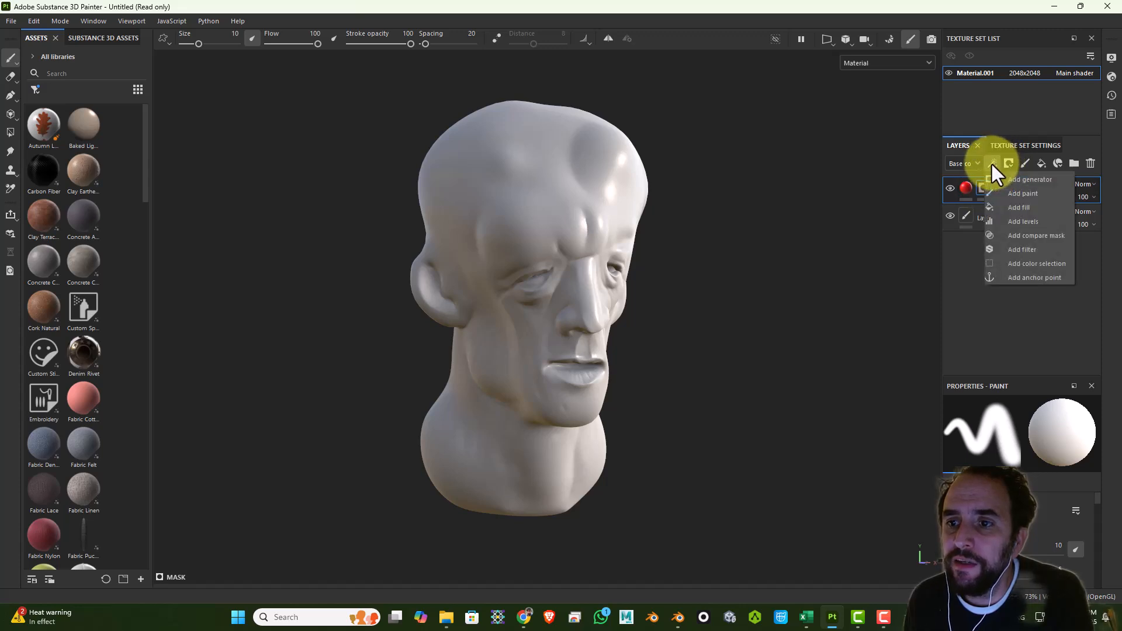
{"action": "left_click", "coordinate": [1033, 181]}
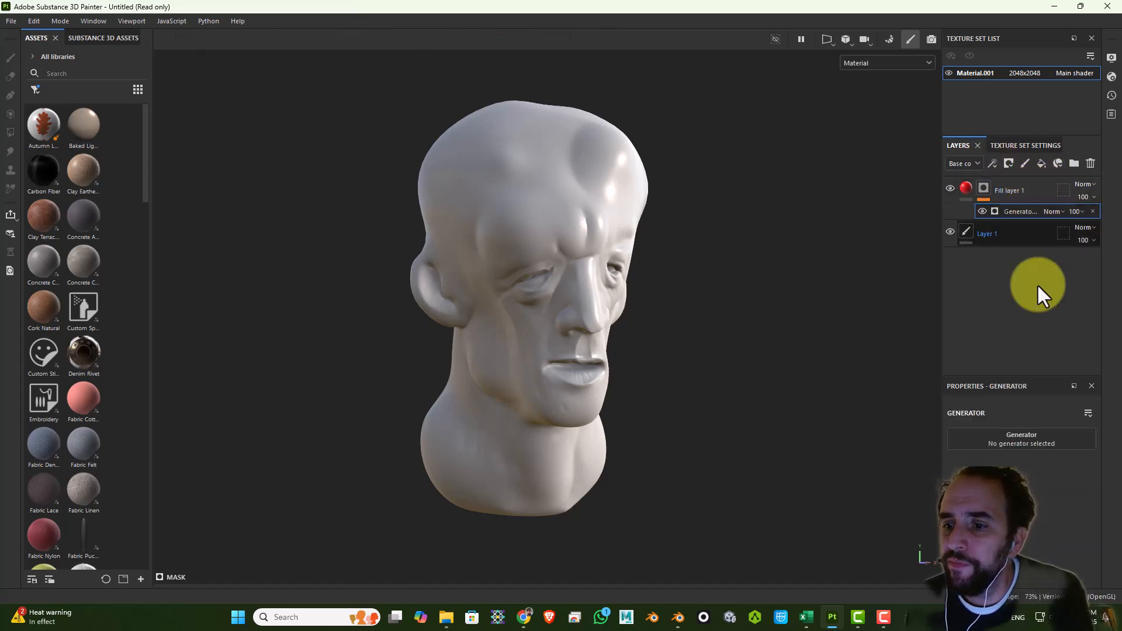
Try the Metal Edge Wear generator on the red layer's mask with a Wear Level of 0.89.
{"action": "left_click", "coordinate": [1015, 436]}
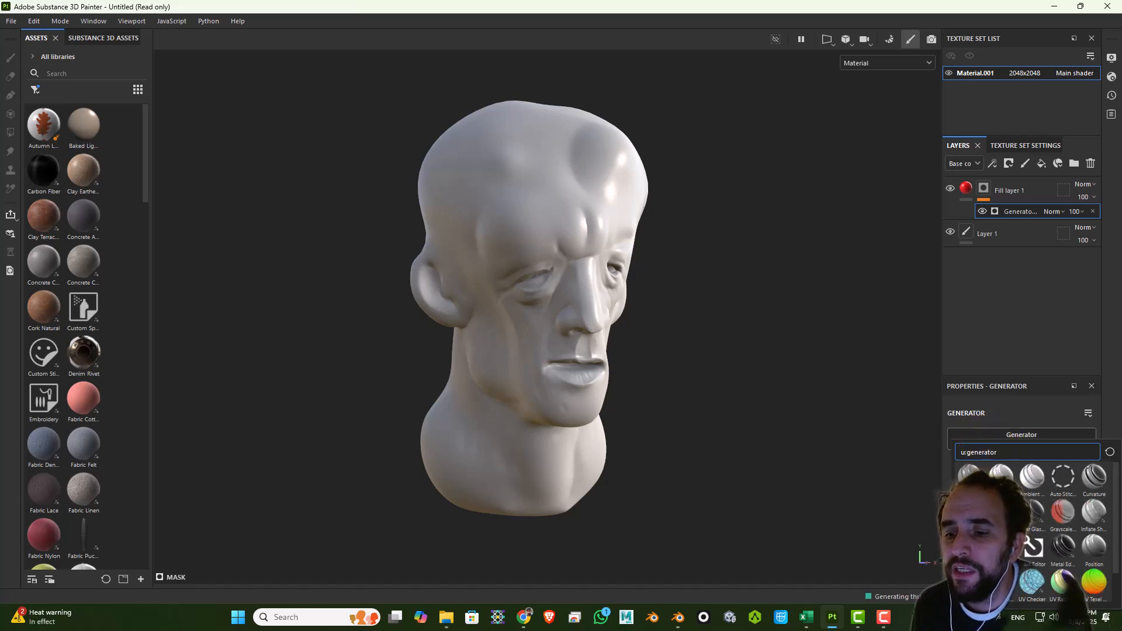
{"action": "mouse_move", "coordinate": [1000, 511]}
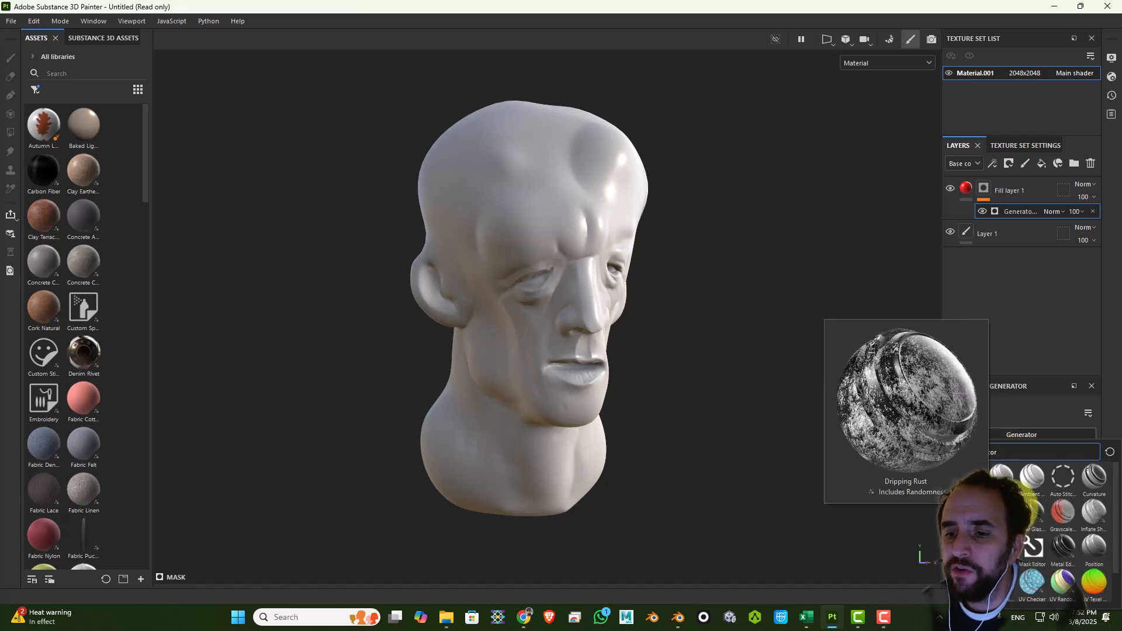
{"action": "mouse_move", "coordinate": [1034, 517]}
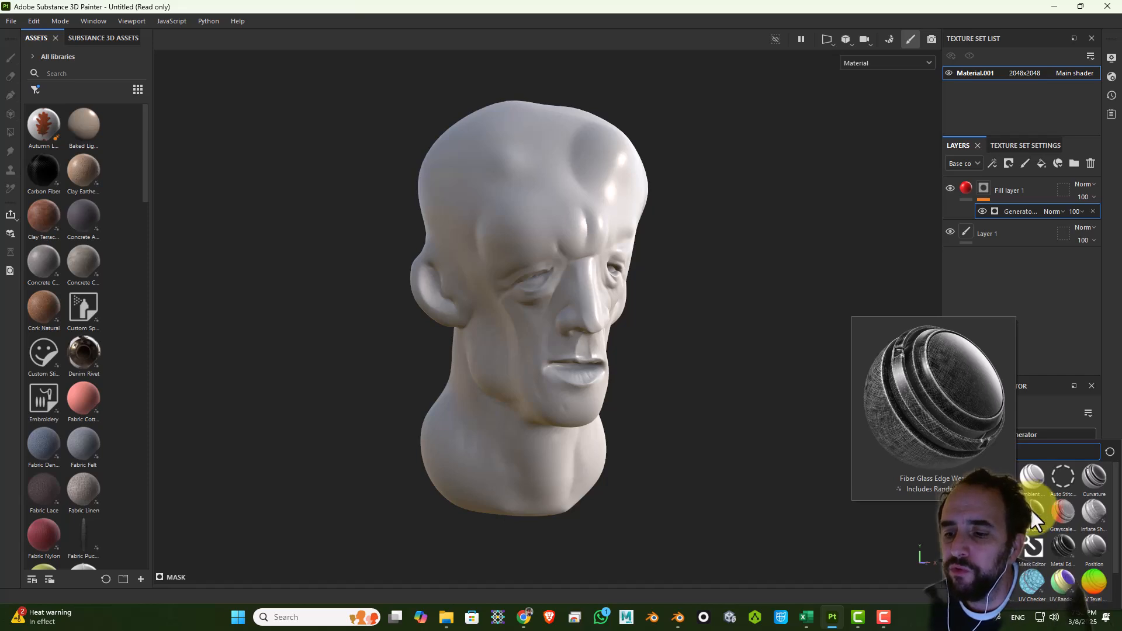
{"action": "mouse_move", "coordinate": [1063, 535]}
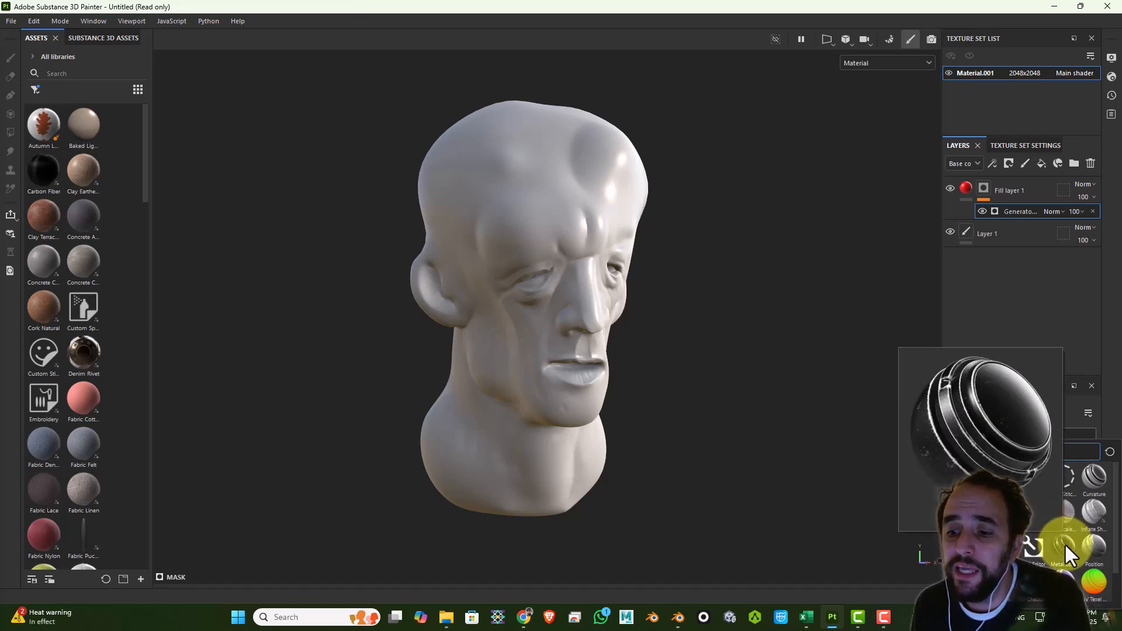
{"action": "left_click", "coordinate": [1064, 544]}
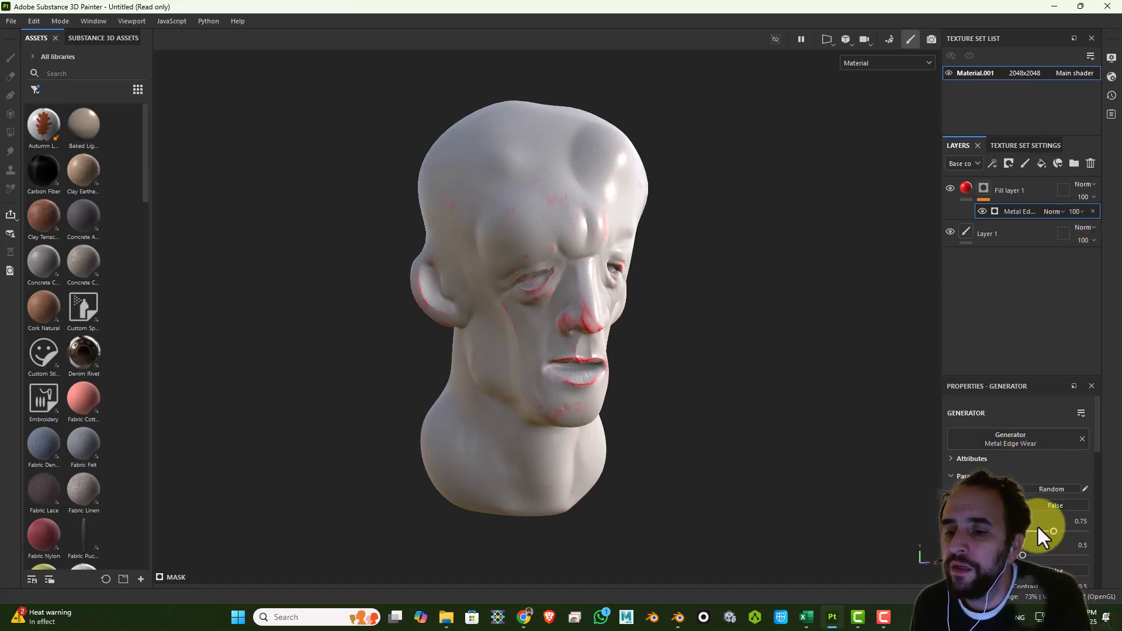
{"action": "mouse_move", "coordinate": [1052, 530]}
{"action": "left_mouse_down"}
{"action": "mouse_move", "coordinate": [1085, 531]}
{"action": "mouse_move", "coordinate": [1069, 531]}
{"action": "left_mouse_up"}
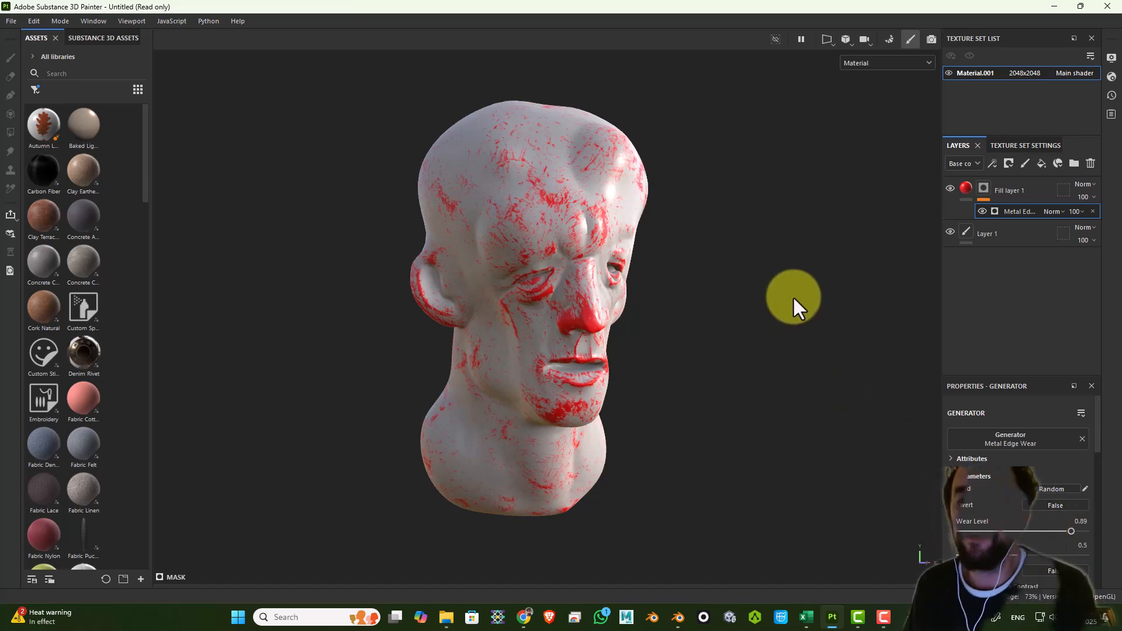
{"action": "left_click_drag", "start_coordinate": [781, 343], "coordinate": [561, 335], "text": "alt"}
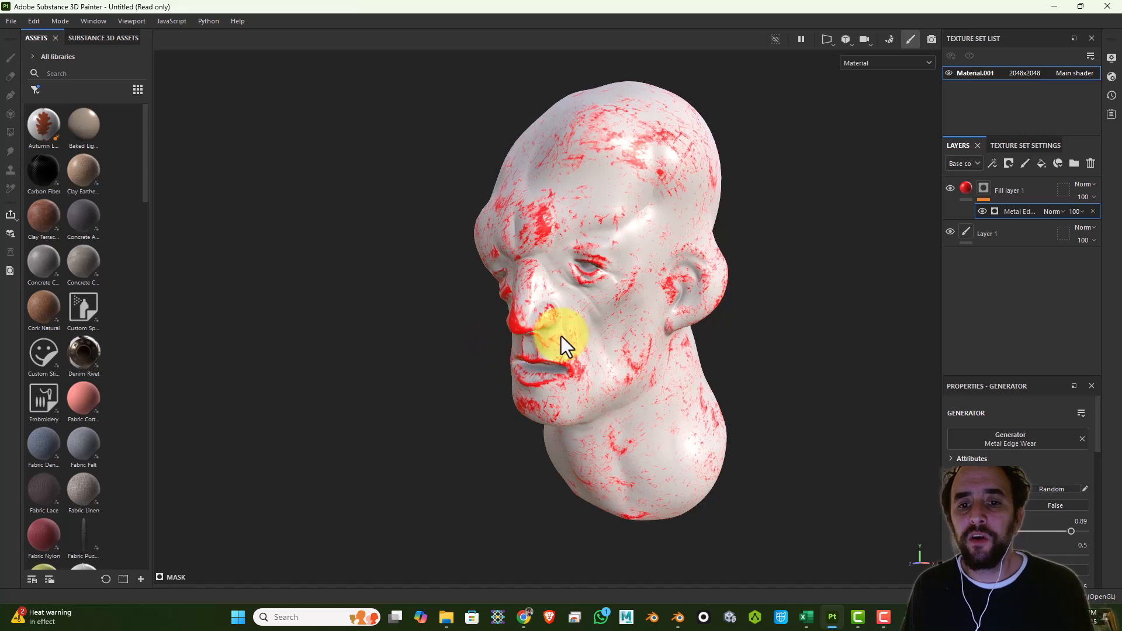
Try the Dripping Rust generator and then the Light generator on the red layer's mask.
{"action": "left_click", "coordinate": [1018, 436]}
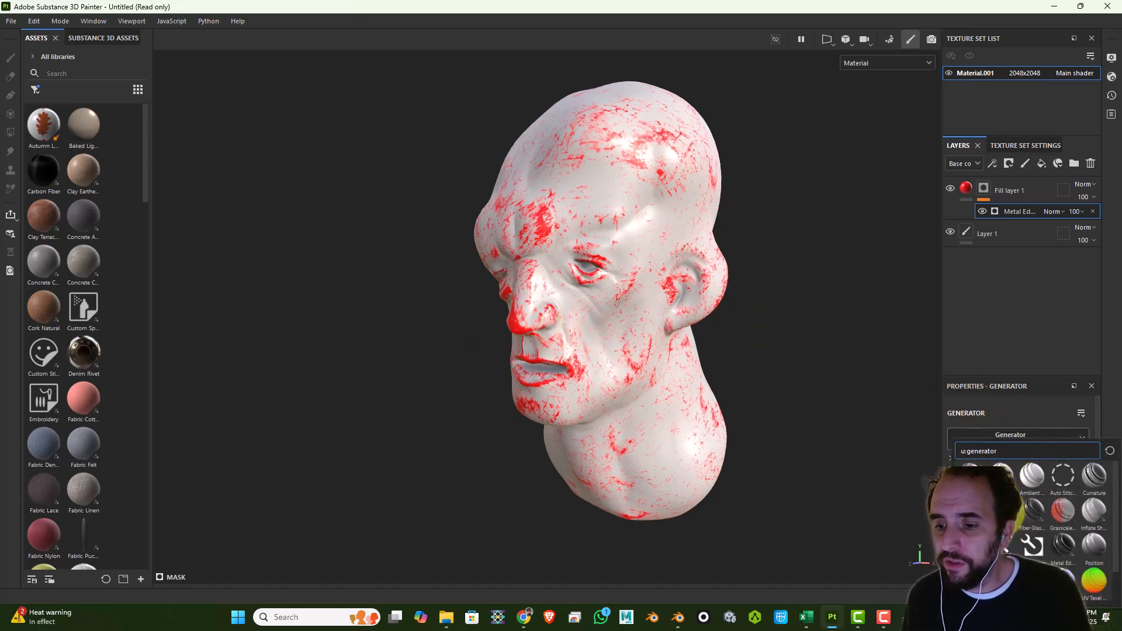
{"action": "left_click", "coordinate": [1001, 510]}
{"action": "left_click_drag", "start_coordinate": [645, 292], "coordinate": [881, 292], "text": "alt"}
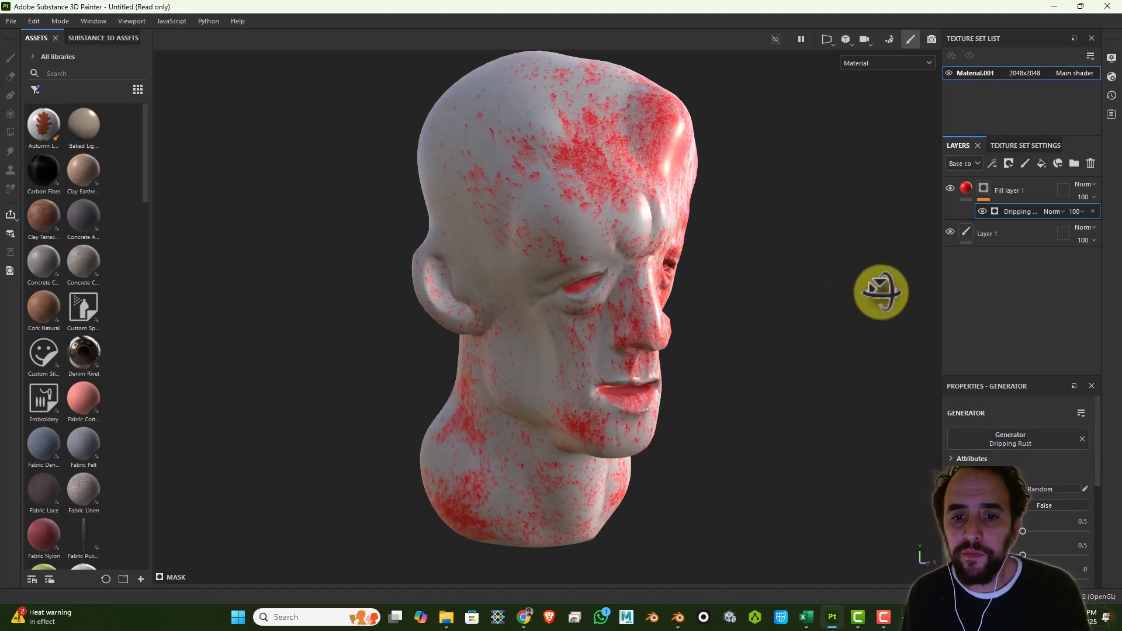
{"action": "left_click", "coordinate": [1011, 438]}
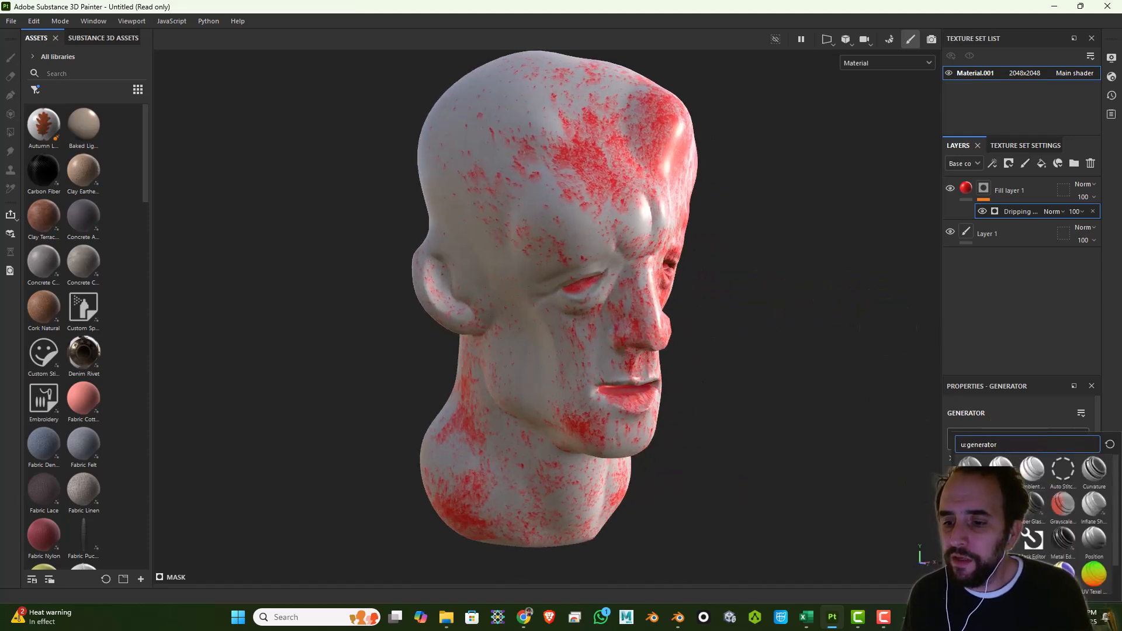
{"action": "left_click", "coordinate": [969, 539]}
{"action": "left_click_drag", "start_coordinate": [795, 331], "coordinate": [711, 343], "text": "alt"}
Change the mask's generator to Dirt and set its Invert option to True.
{"action": "left_click", "coordinate": [998, 444]}
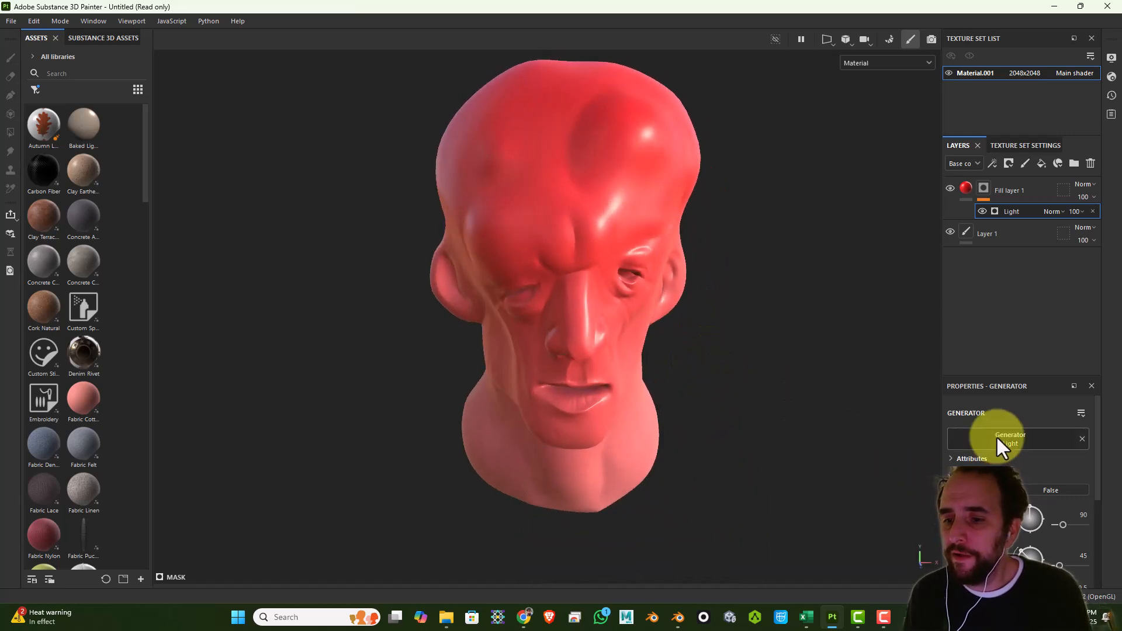
{"action": "scroll", "coordinate": [1001, 536], "scroll_direction": "down", "scroll_amount": 1}
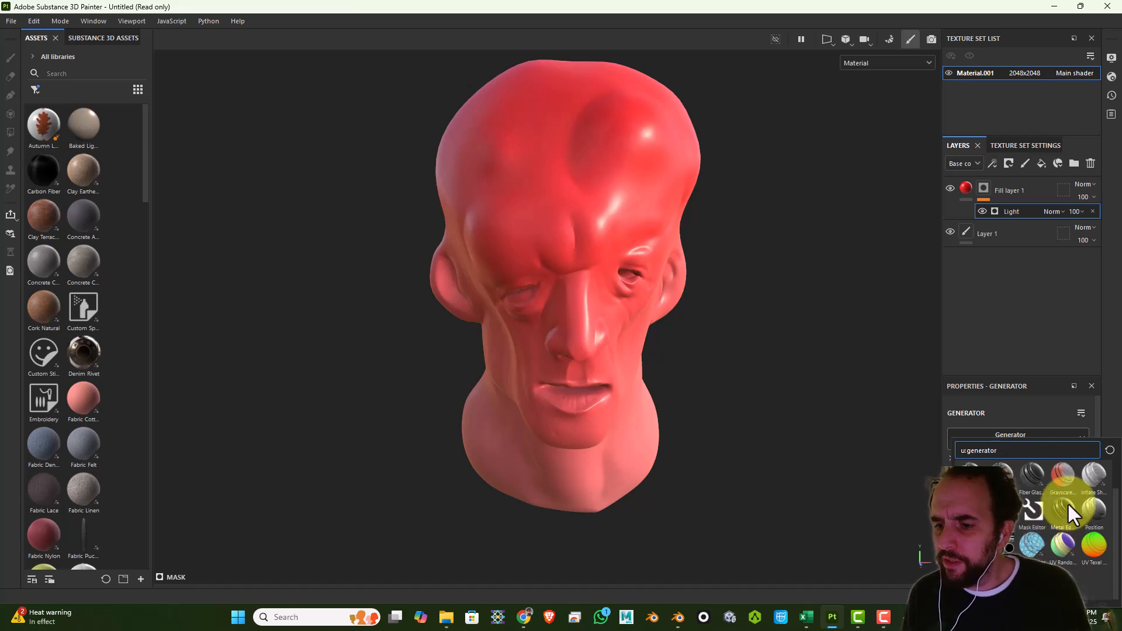
{"action": "scroll", "coordinate": [1066, 503], "scroll_direction": "up", "scroll_amount": 1}
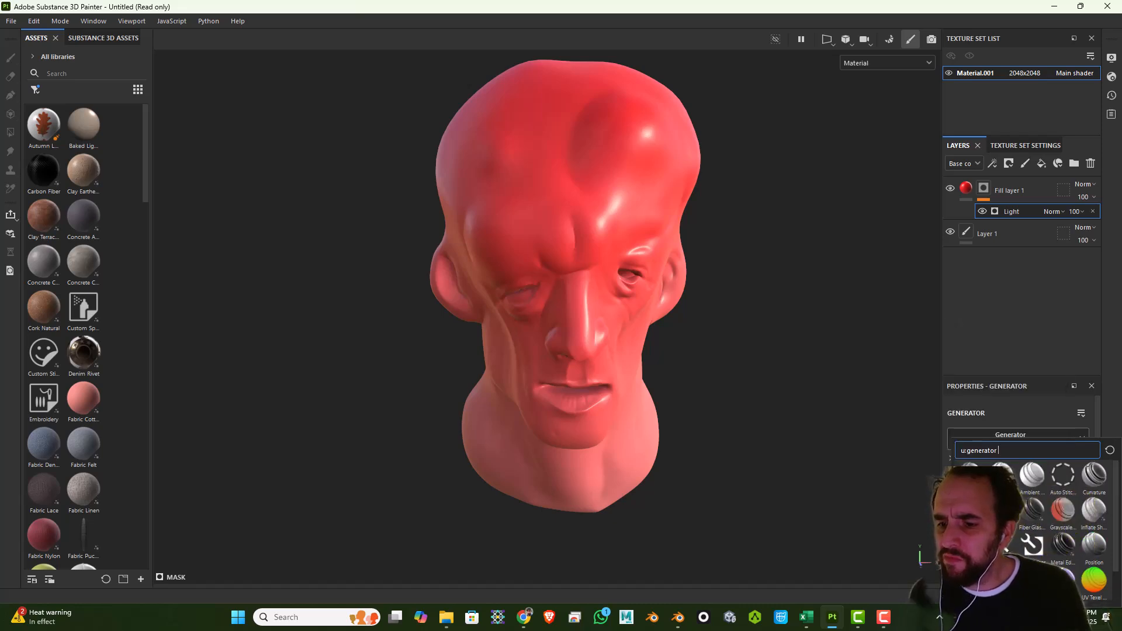
{"action": "left_click", "coordinate": [970, 508]}
{"action": "mouse_move", "coordinate": [750, 353]}
{"action": "left_mouse_down", "text": "alt"}
{"action": "mouse_move", "coordinate": [774, 313]}
{"action": "mouse_move", "coordinate": [756, 333]}
{"action": "left_mouse_up", "text": "alt"}
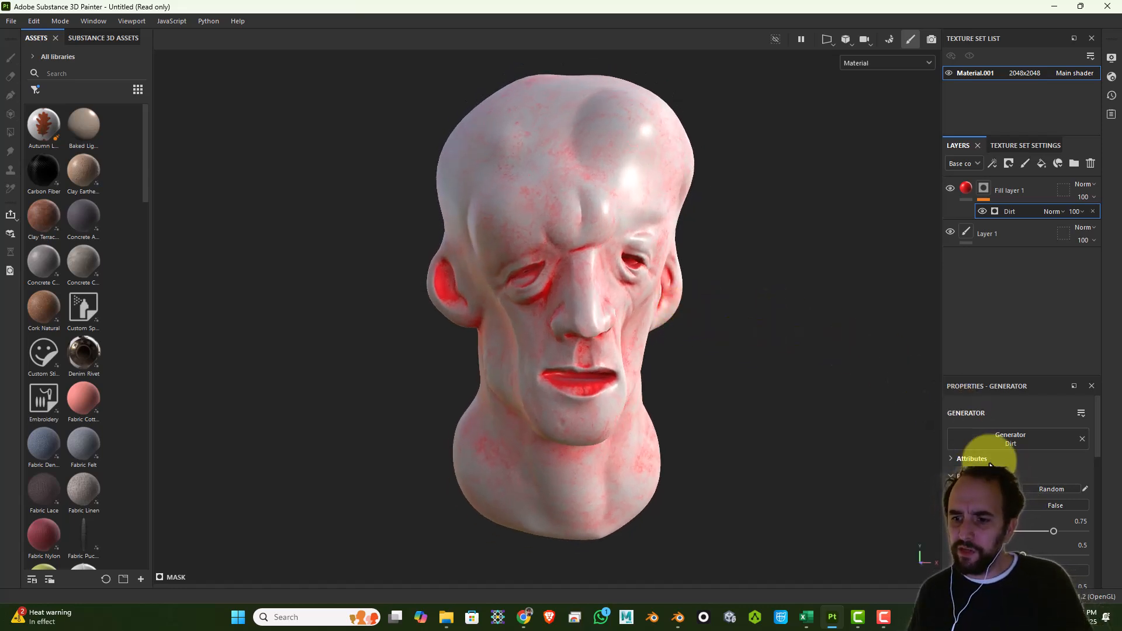
{"action": "left_click", "coordinate": [1054, 505]}
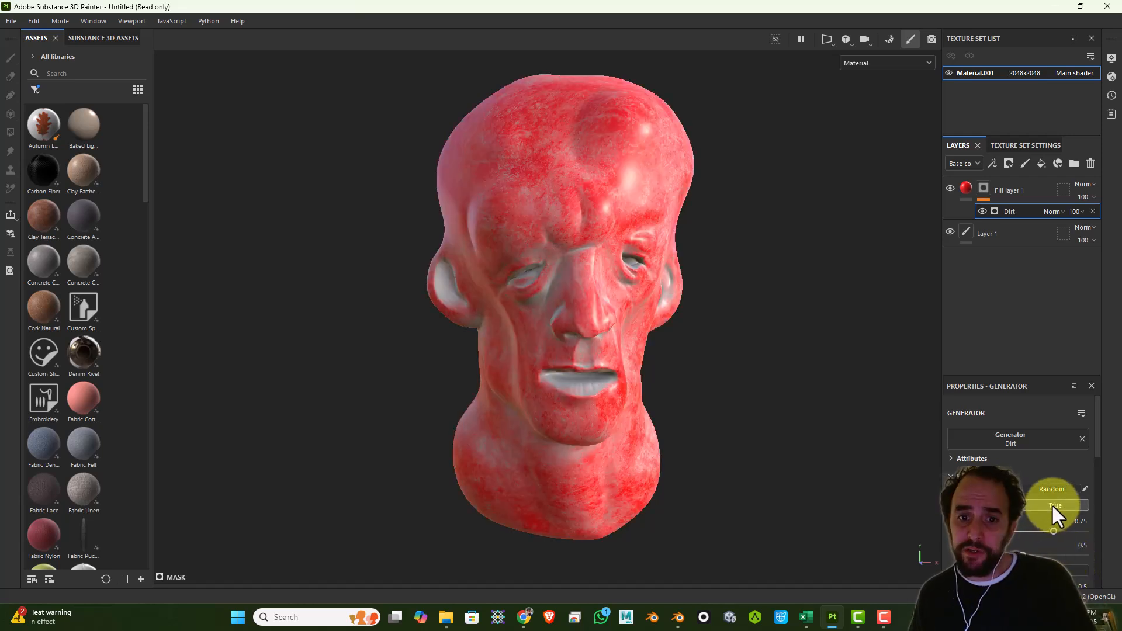
Add a fill layer directly above Layer 1 and set its base color to dark blue.
{"action": "left_click", "coordinate": [1001, 231]}
{"action": "left_click", "coordinate": [1040, 165]}
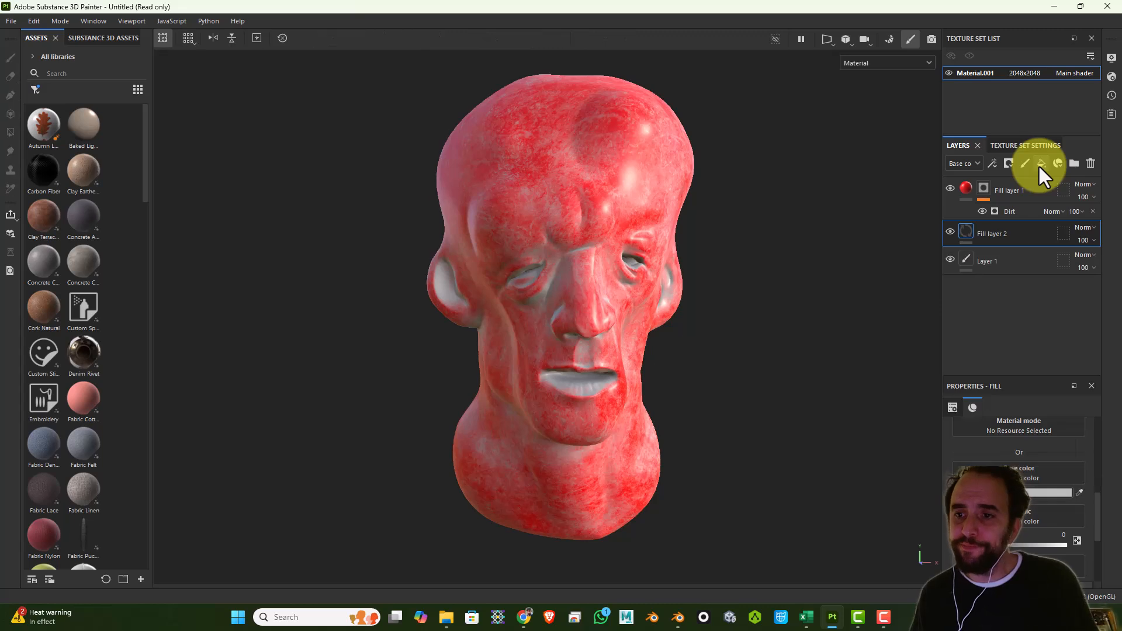
{"action": "left_click", "coordinate": [1034, 492]}
{"action": "left_click", "coordinate": [938, 465]}
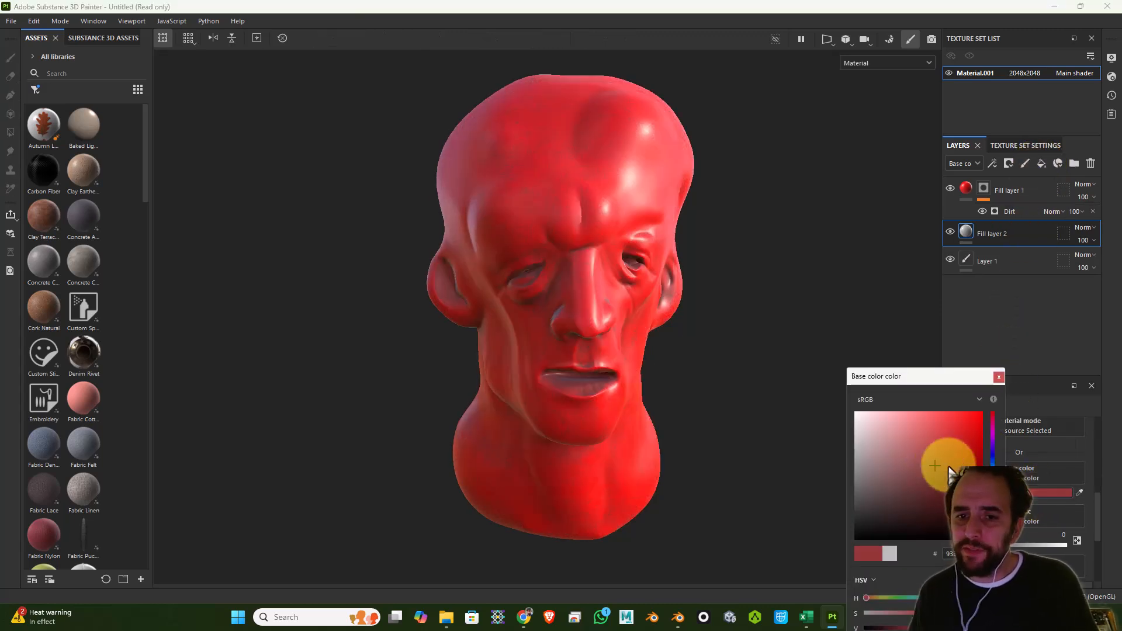
{"action": "left_click_drag", "start_coordinate": [709, 346], "coordinate": [836, 362], "text": "alt"}
{"action": "left_click", "coordinate": [988, 460]}
{"action": "mouse_move", "coordinate": [991, 463]}
{"action": "left_mouse_down"}
{"action": "mouse_move", "coordinate": [991, 533]}
{"action": "mouse_move", "coordinate": [992, 454]}
{"action": "left_mouse_up"}
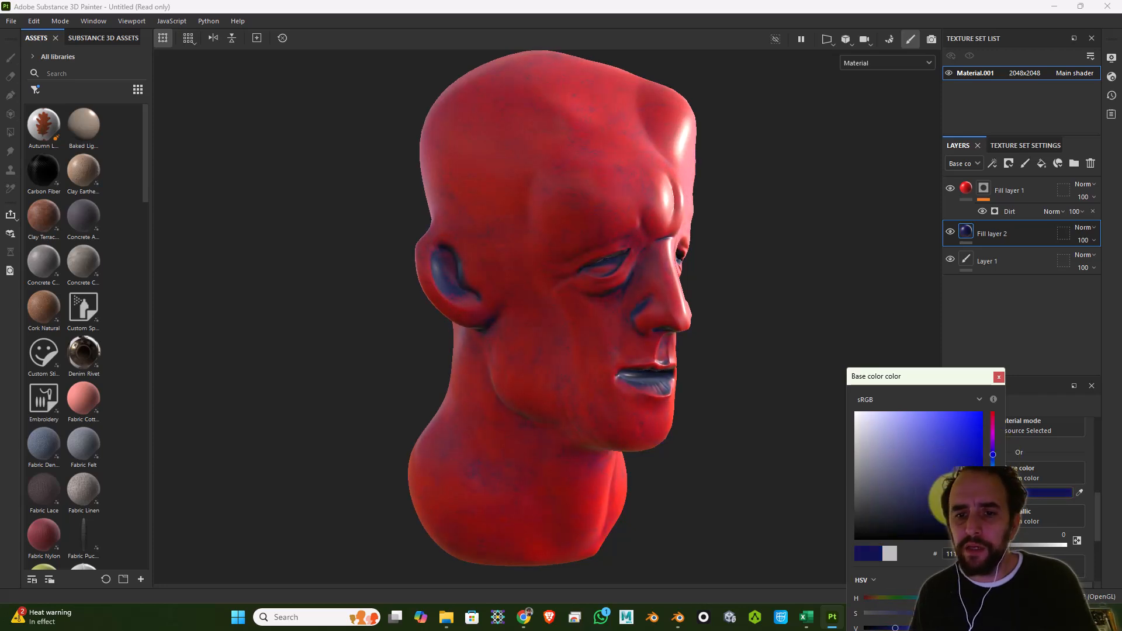
{"action": "left_click_drag", "start_coordinate": [789, 263], "coordinate": [742, 288], "text": "alt"}
{"action": "left_click", "coordinate": [997, 376]}
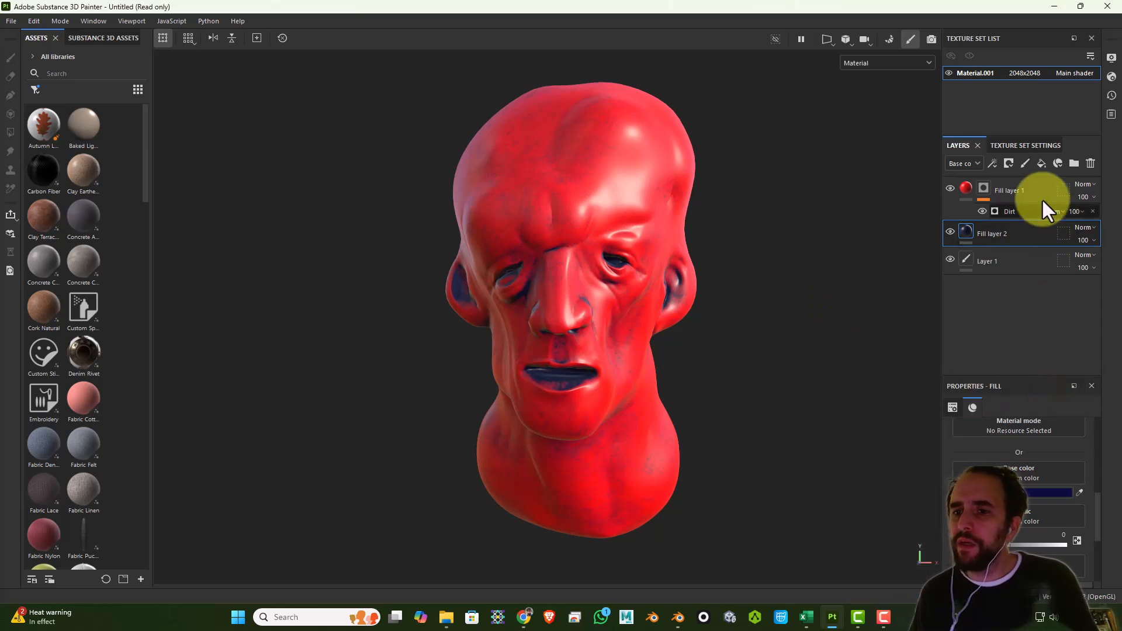
Add a fill layer above the red Fill layer 1 and set its roughness to 0.
{"action": "left_click", "coordinate": [1017, 185]}
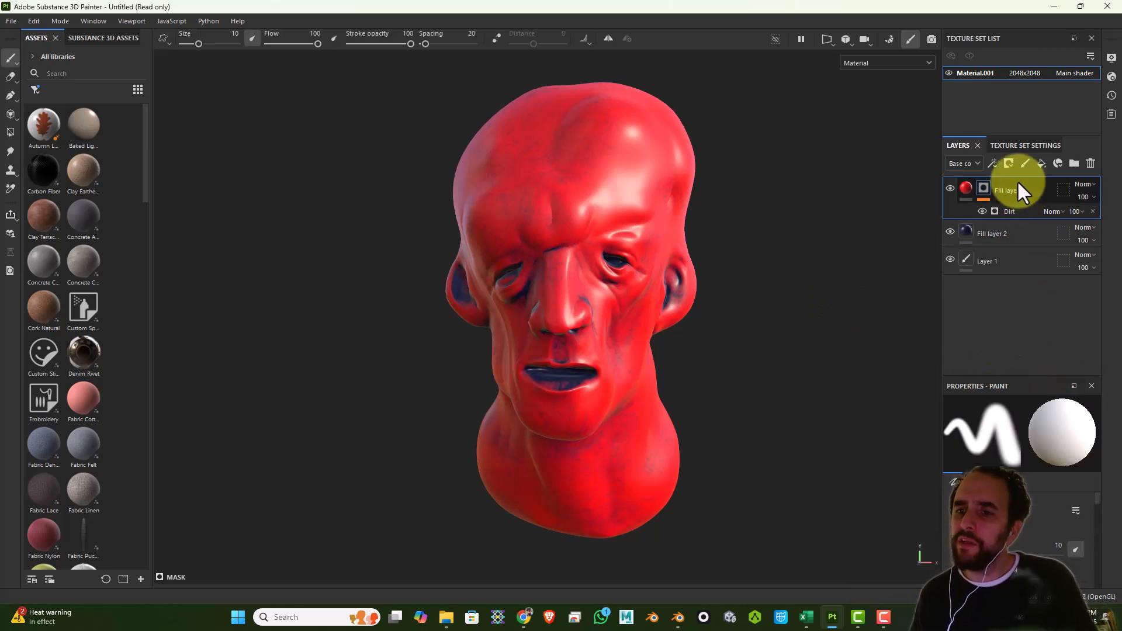
{"action": "left_click", "coordinate": [1041, 163]}
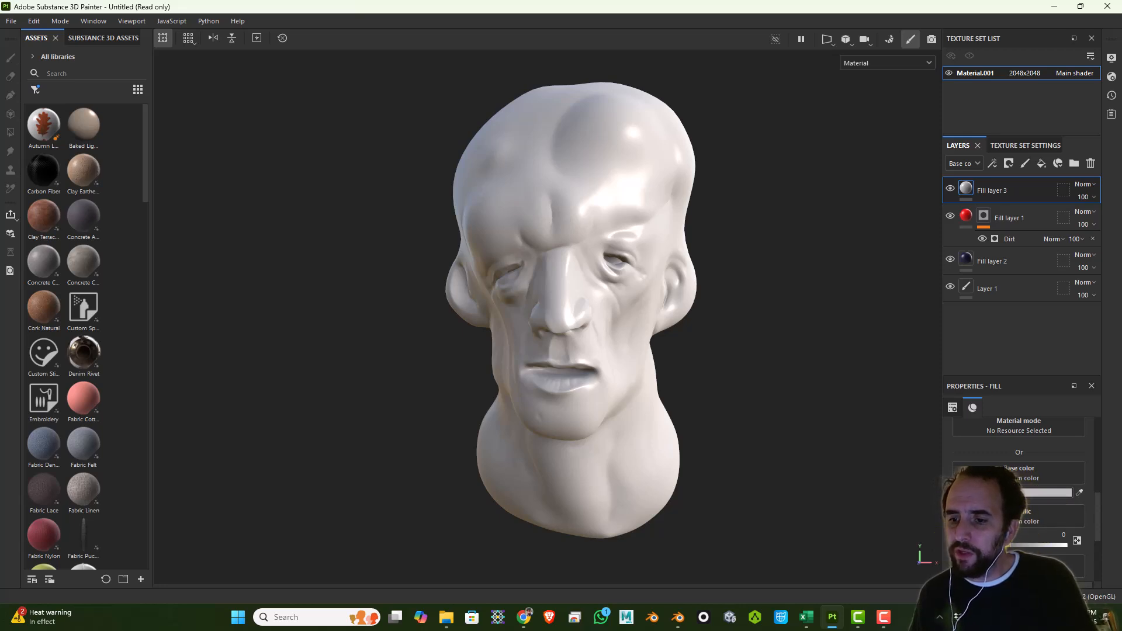
{"action": "scroll", "coordinate": [1013, 534], "scroll_direction": "up", "scroll_amount": 2}
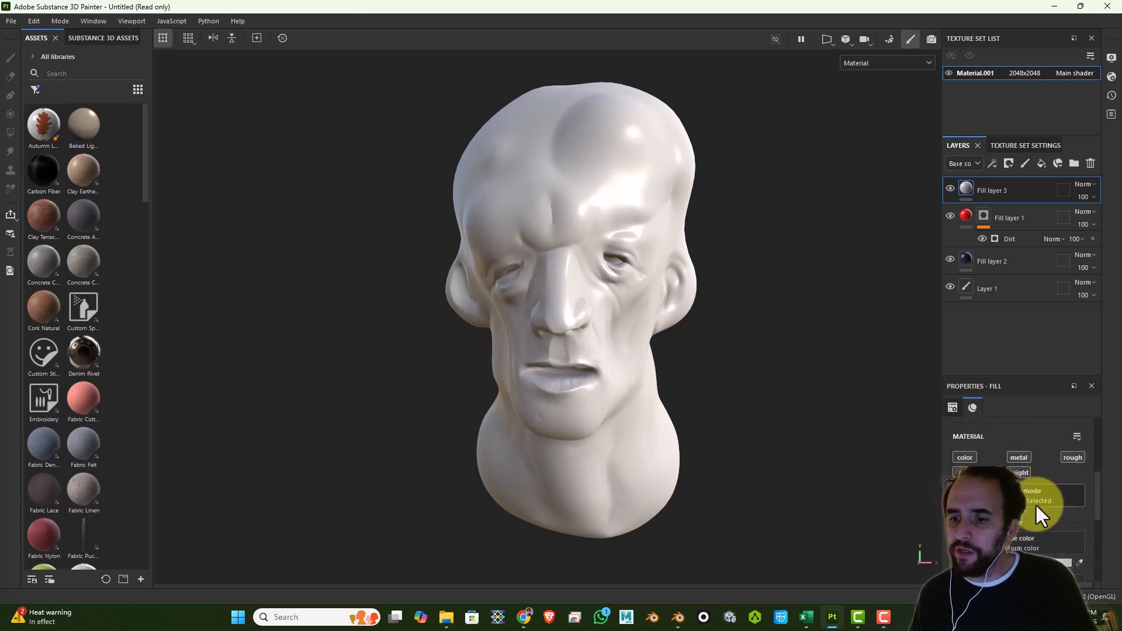
{"action": "scroll", "coordinate": [1036, 510], "scroll_direction": "down", "scroll_amount": 6}
{"action": "scroll", "coordinate": [1040, 509], "scroll_direction": "down", "scroll_amount": 1}
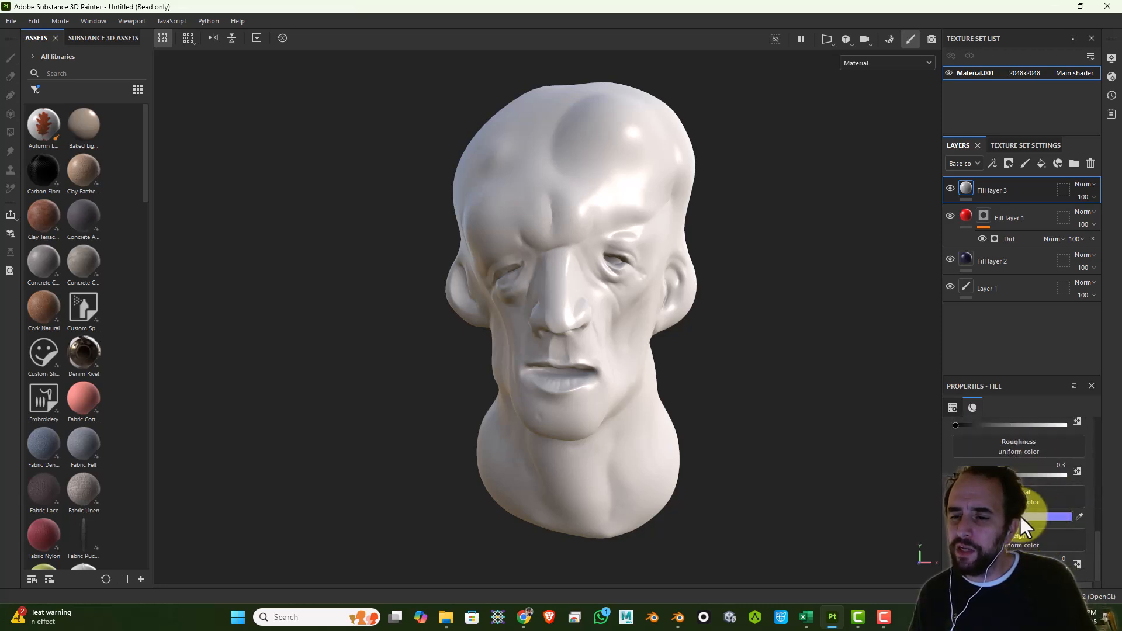
{"action": "scroll", "coordinate": [1022, 547], "scroll_direction": "up", "scroll_amount": 4}
{"action": "left_click_drag", "start_coordinate": [1027, 545], "coordinate": [938, 541]}
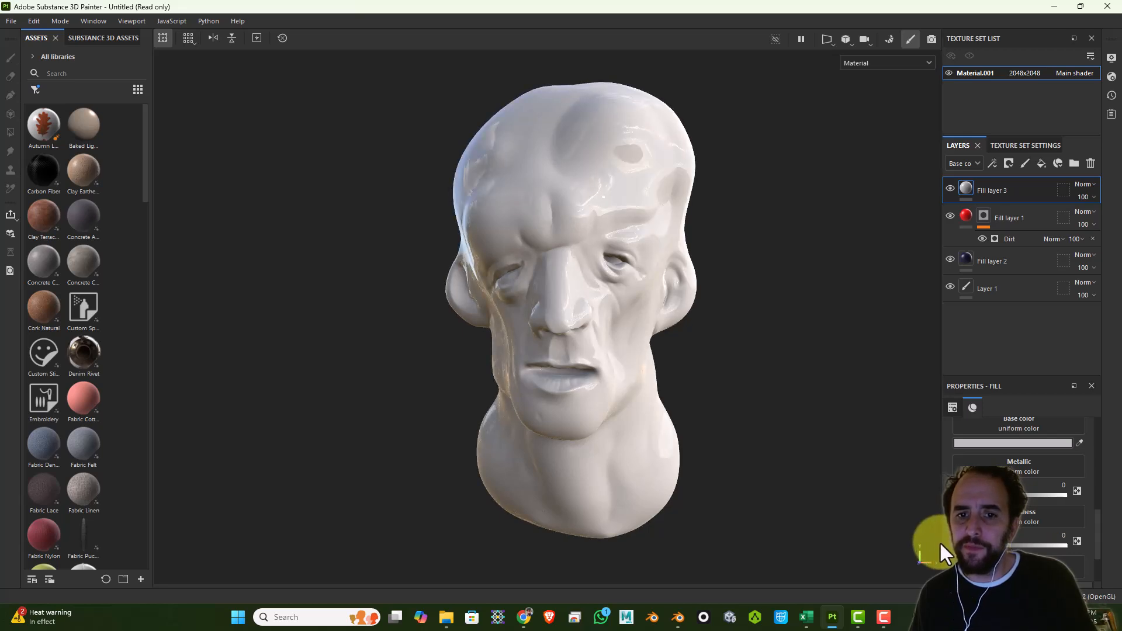
Set the base color of the topmost fill layer to near-black.
{"action": "left_click", "coordinate": [1019, 444]}
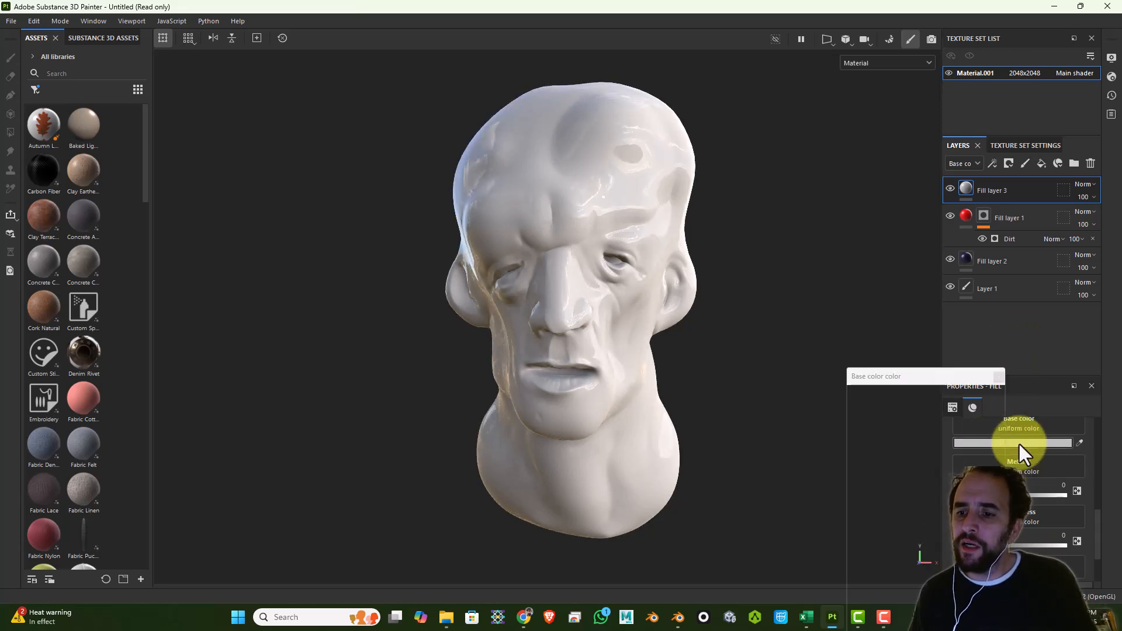
{"action": "left_click_drag", "start_coordinate": [952, 458], "coordinate": [950, 555]}
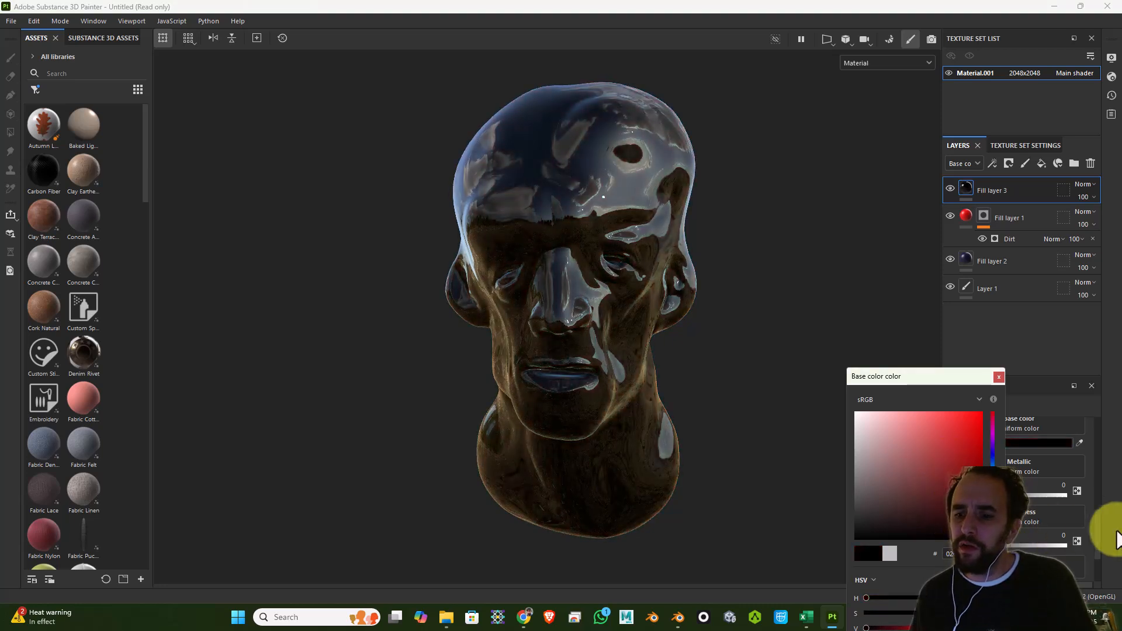
{"action": "left_click", "coordinate": [999, 377]}
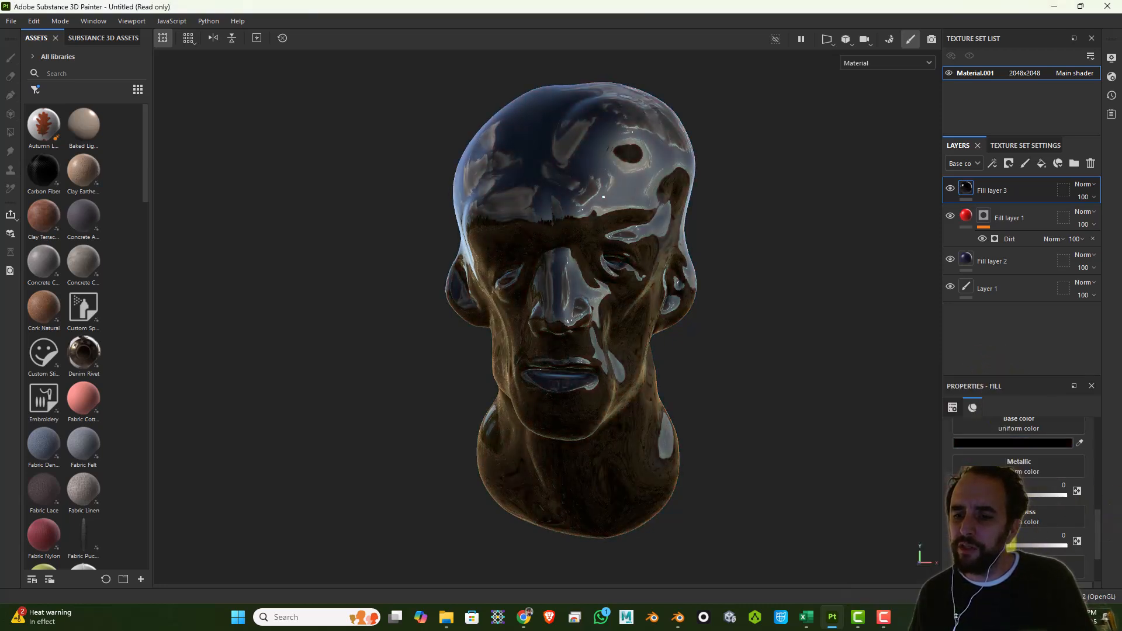
Add a black mask to the near-black Fill layer 3.
{"action": "scroll", "coordinate": [1019, 467], "scroll_direction": "up", "scroll_amount": 2}
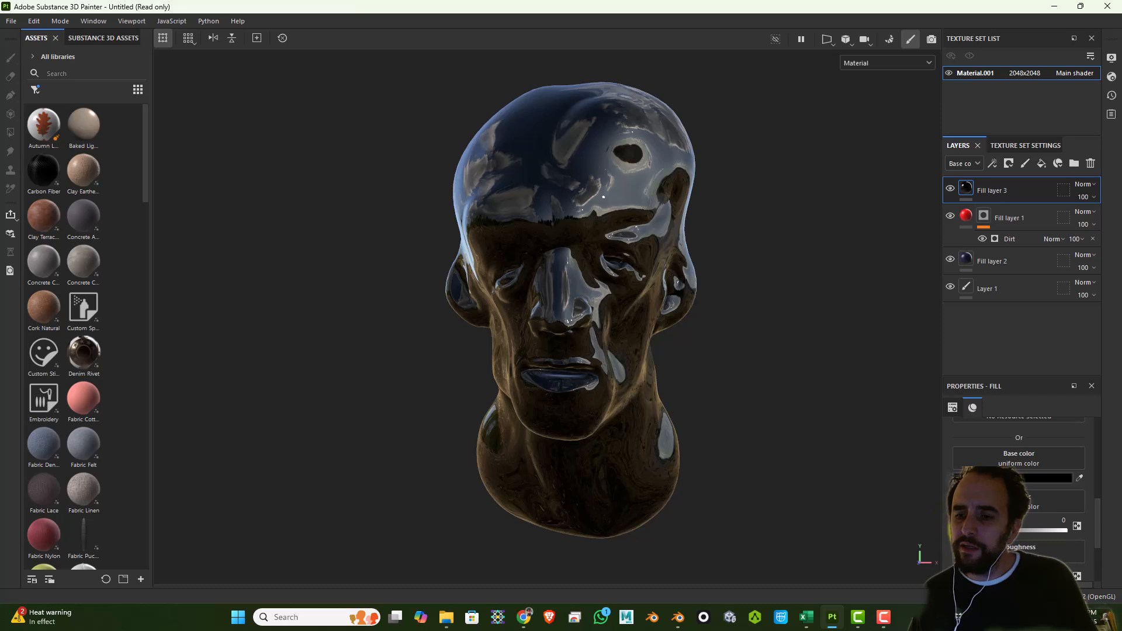
{"action": "left_click_drag", "start_coordinate": [783, 427], "coordinate": [816, 438], "text": "alt"}
{"action": "scroll", "coordinate": [995, 481], "scroll_direction": "up", "scroll_amount": 3}
{"action": "scroll", "coordinate": [995, 465], "scroll_direction": "up", "scroll_amount": 5}
{"action": "left_click", "coordinate": [1007, 163]}
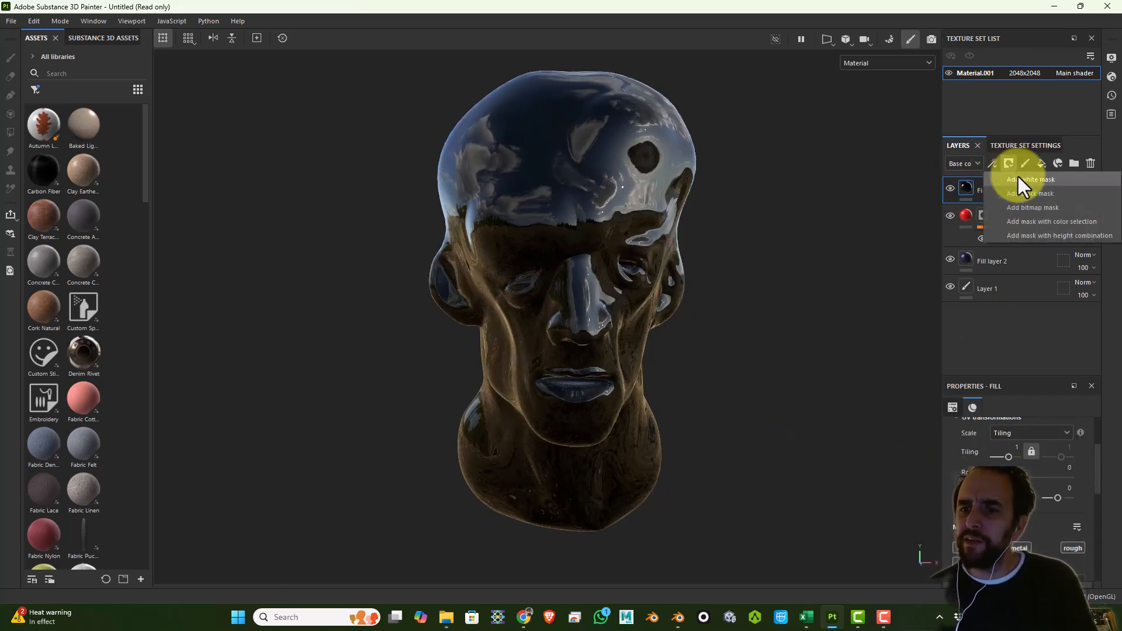
{"action": "left_click", "coordinate": [1036, 193]}
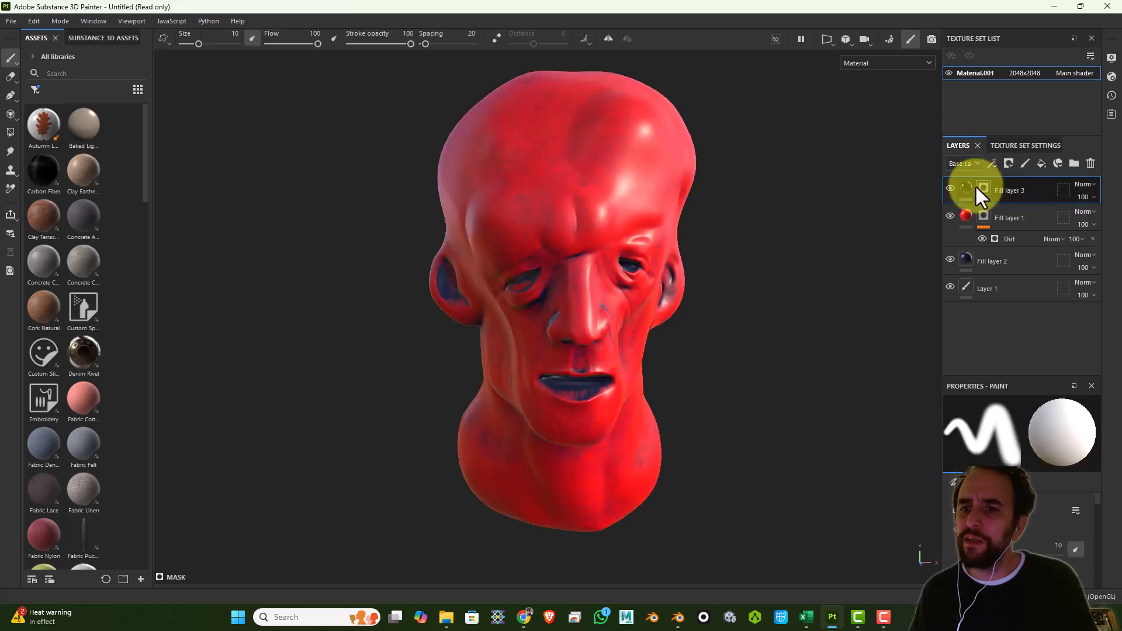
Add a generator to Fill layer 3's mask and choose Dripping Rust for it.
{"action": "left_click", "coordinate": [993, 163]}
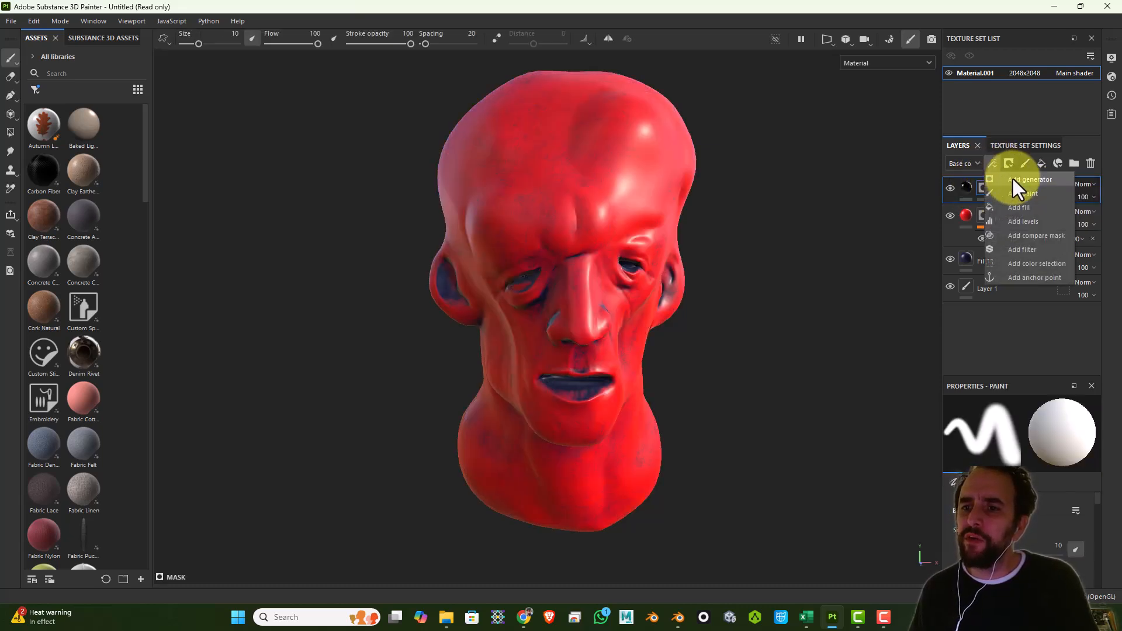
{"action": "left_click", "coordinate": [1015, 180]}
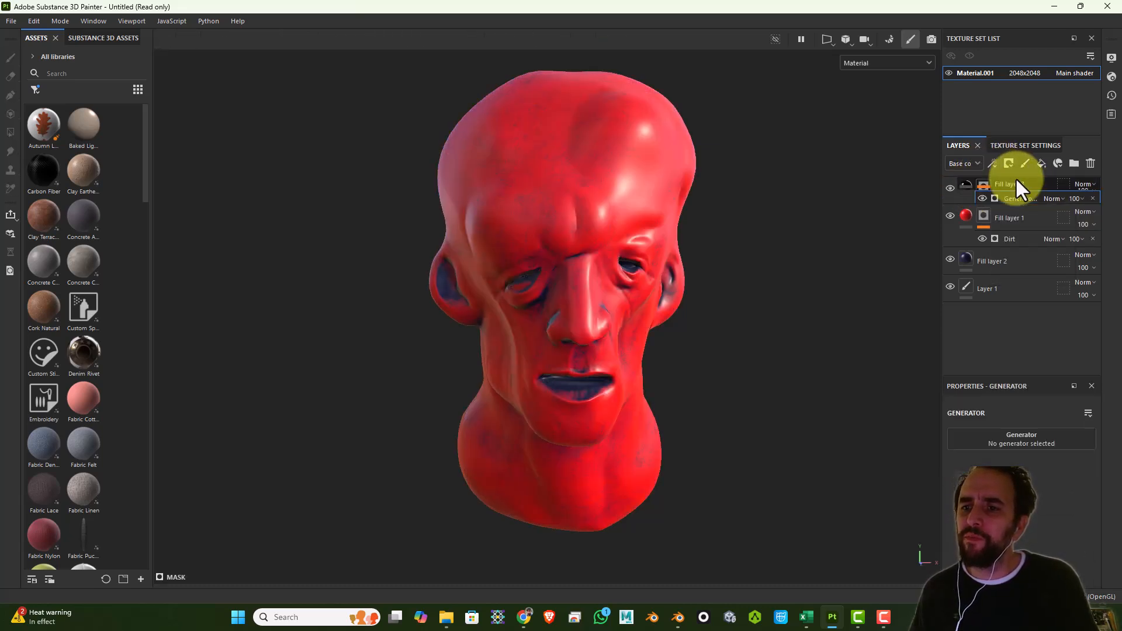
{"action": "left_click", "coordinate": [1045, 443]}
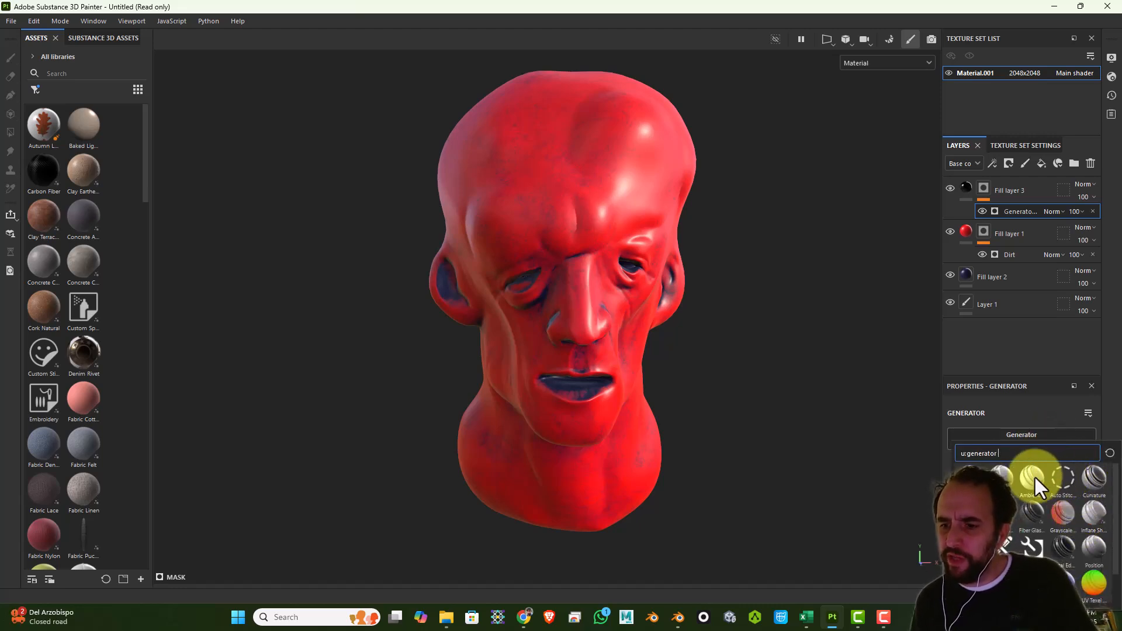
{"action": "mouse_move", "coordinate": [1016, 492]}
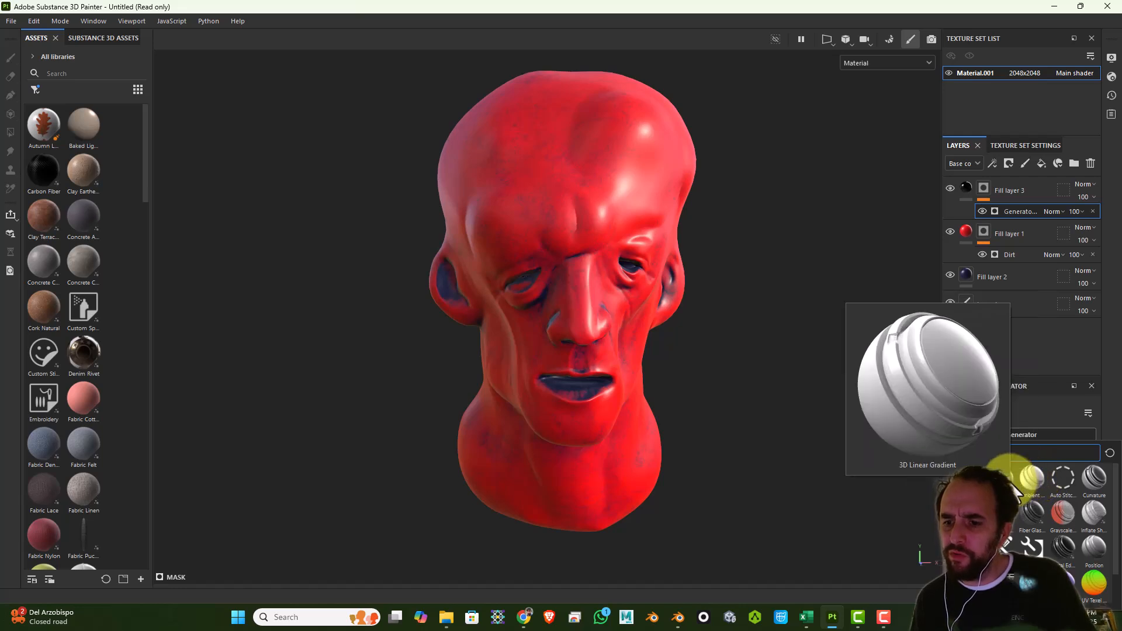
{"action": "mouse_move", "coordinate": [1008, 546]}
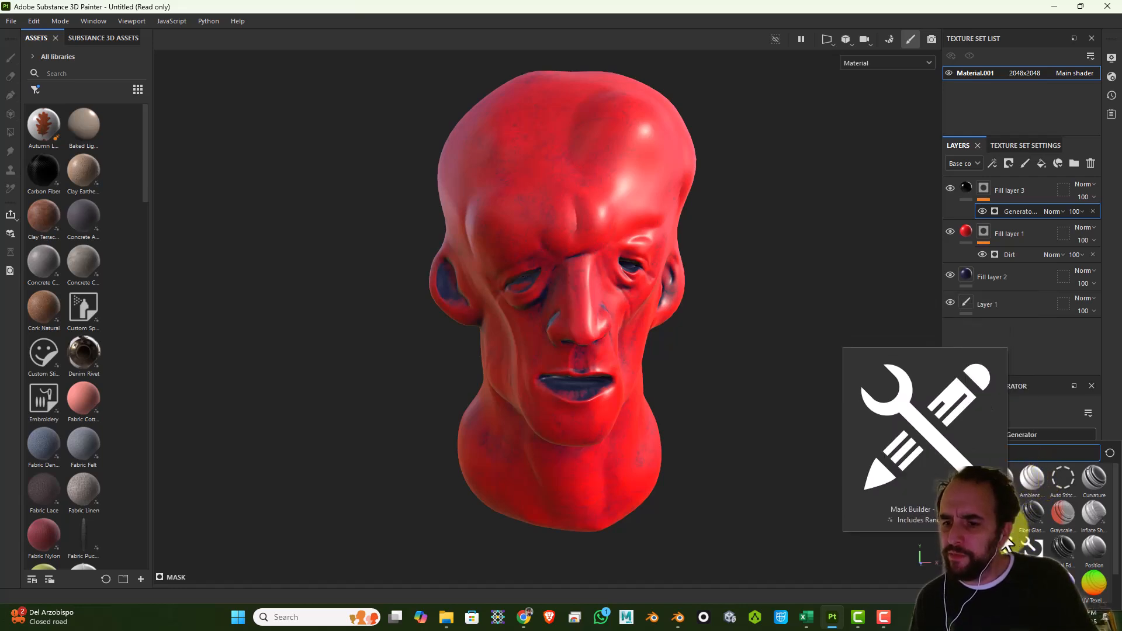
{"action": "left_click", "coordinate": [1002, 513]}
Set the Dripping Rust generator's Rust Spreading to 0.15.
{"action": "left_click_drag", "start_coordinate": [796, 359], "coordinate": [853, 338], "text": "alt"}
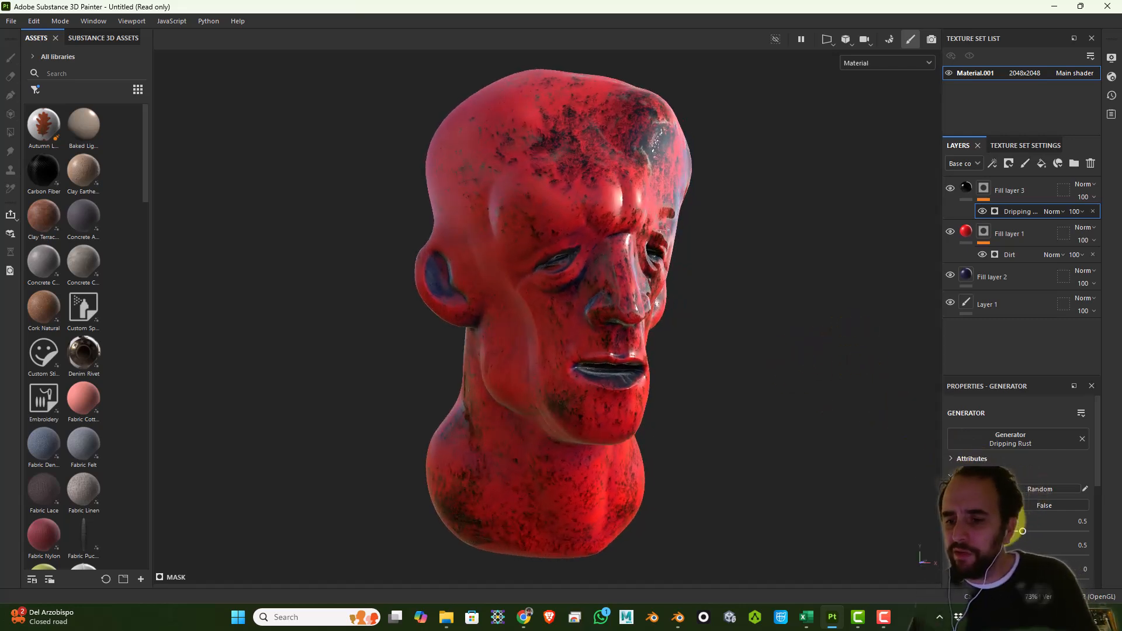
{"action": "left_click_drag", "start_coordinate": [1021, 528], "coordinate": [983, 531]}
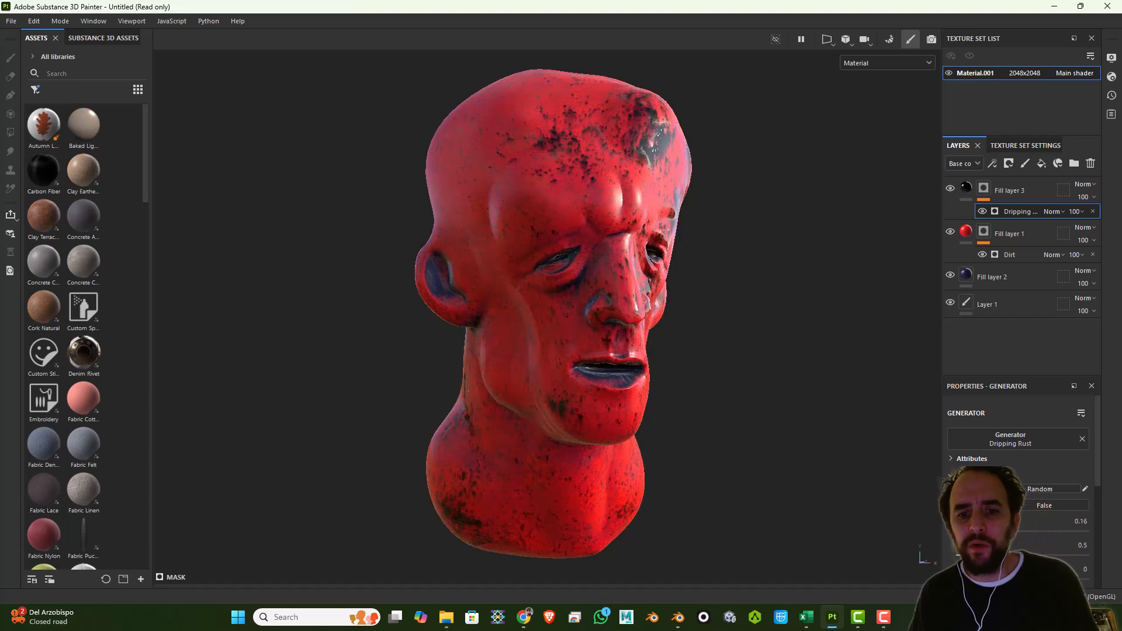
{"action": "left_click_drag", "start_coordinate": [754, 345], "coordinate": [626, 353], "text": "alt"}
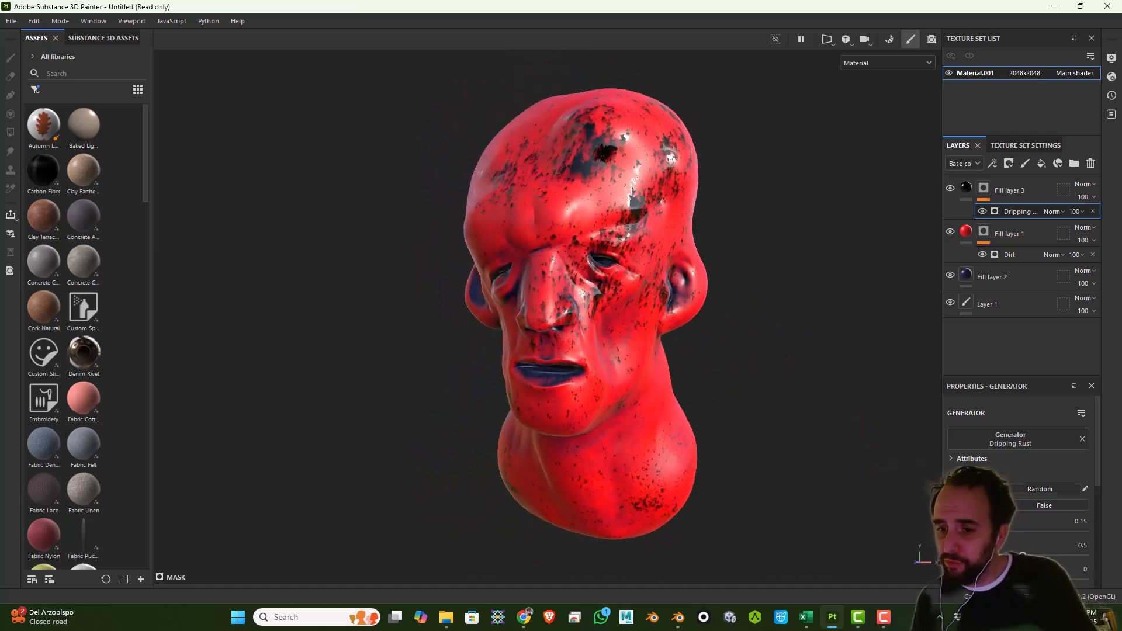
Set the parameter directly below Rust Spreading to 0 and adjust the drip settings that follow it.
{"action": "left_click_drag", "start_coordinate": [1021, 553], "coordinate": [980, 553]}
{"action": "scroll", "coordinate": [1002, 548], "scroll_direction": "down", "scroll_amount": 2}
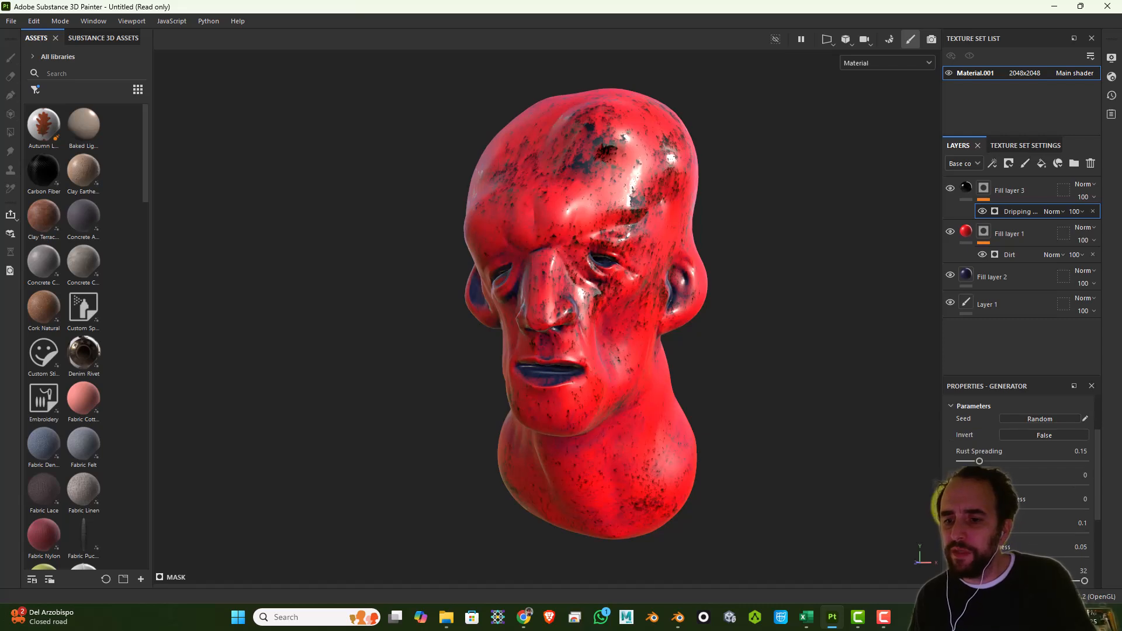
{"action": "left_click_drag", "start_coordinate": [956, 508], "coordinate": [981, 509]}
{"action": "left_click_drag", "start_coordinate": [1049, 512], "coordinate": [944, 535]}
{"action": "scroll", "coordinate": [1006, 545], "scroll_direction": "down", "scroll_amount": 3}
{"action": "scroll", "coordinate": [1008, 544], "scroll_direction": "down", "scroll_amount": 3}
{"action": "left_click_drag", "start_coordinate": [801, 406], "coordinate": [921, 400], "text": "alt"}
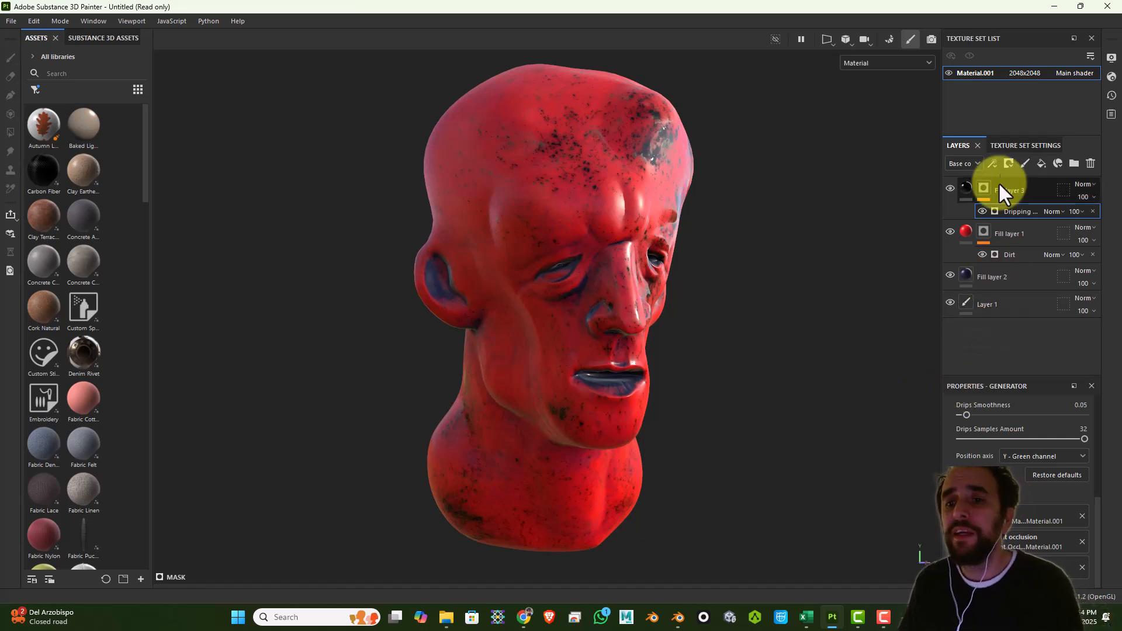
Change the base color of Fill layer 3 to a dark reddish brown.
{"action": "left_click", "coordinate": [965, 187]}
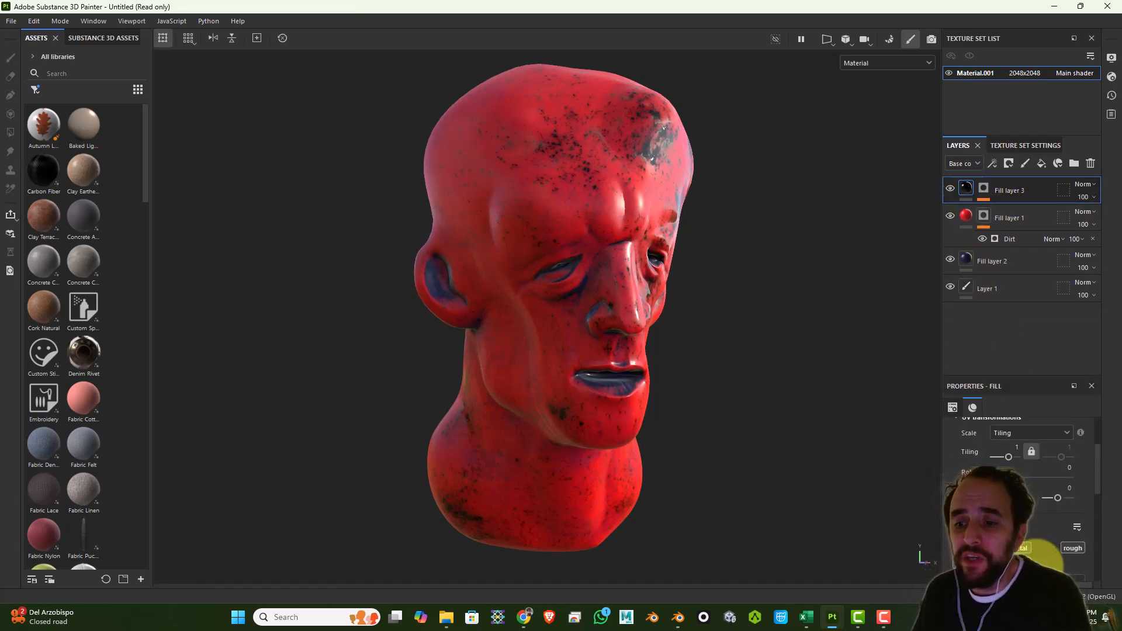
{"action": "scroll", "coordinate": [1040, 514], "scroll_direction": "down", "scroll_amount": 4}
{"action": "left_click", "coordinate": [1041, 514]}
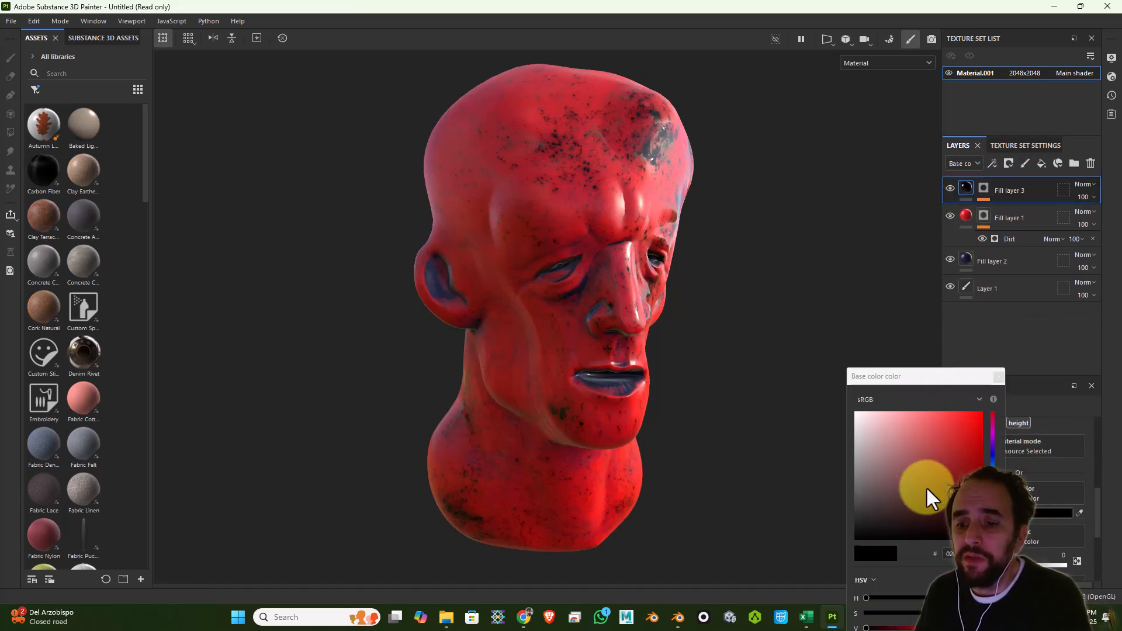
{"action": "left_click", "coordinate": [956, 500]}
{"action": "left_click_drag", "start_coordinate": [987, 467], "coordinate": [992, 532]}
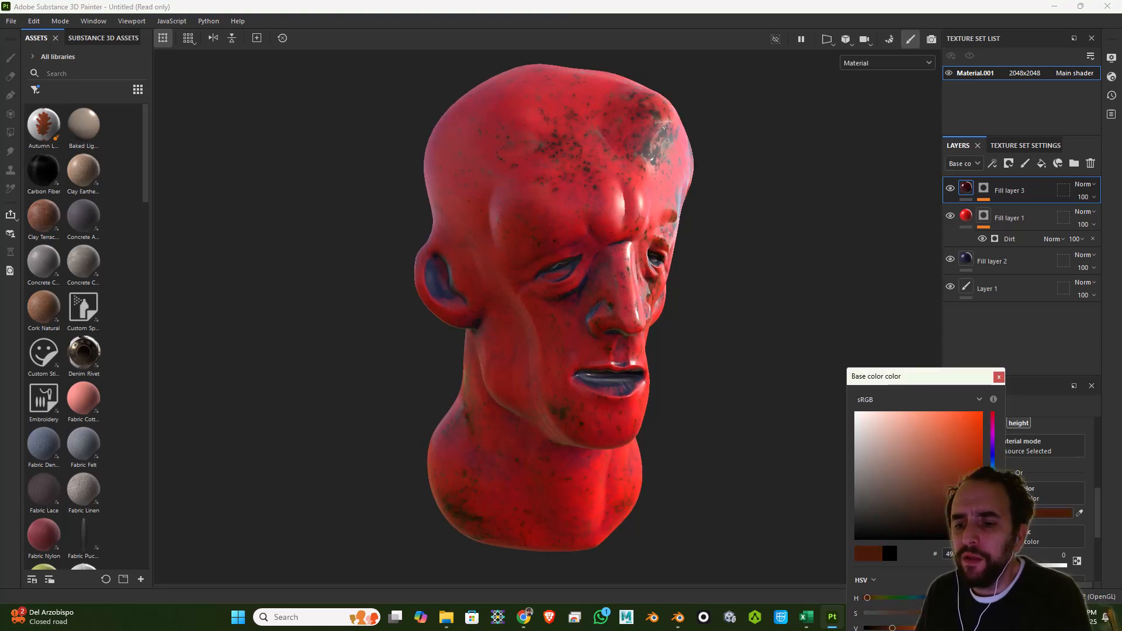
{"action": "left_click", "coordinate": [982, 491]}
{"action": "left_click", "coordinate": [825, 291]}
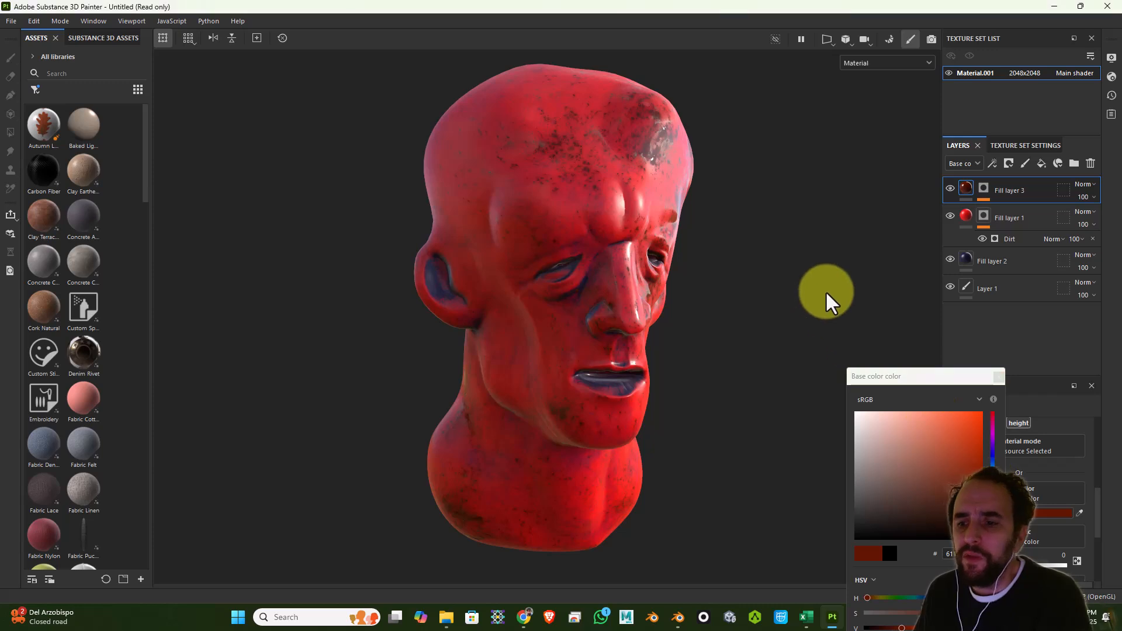
{"action": "left_click", "coordinate": [998, 377]}
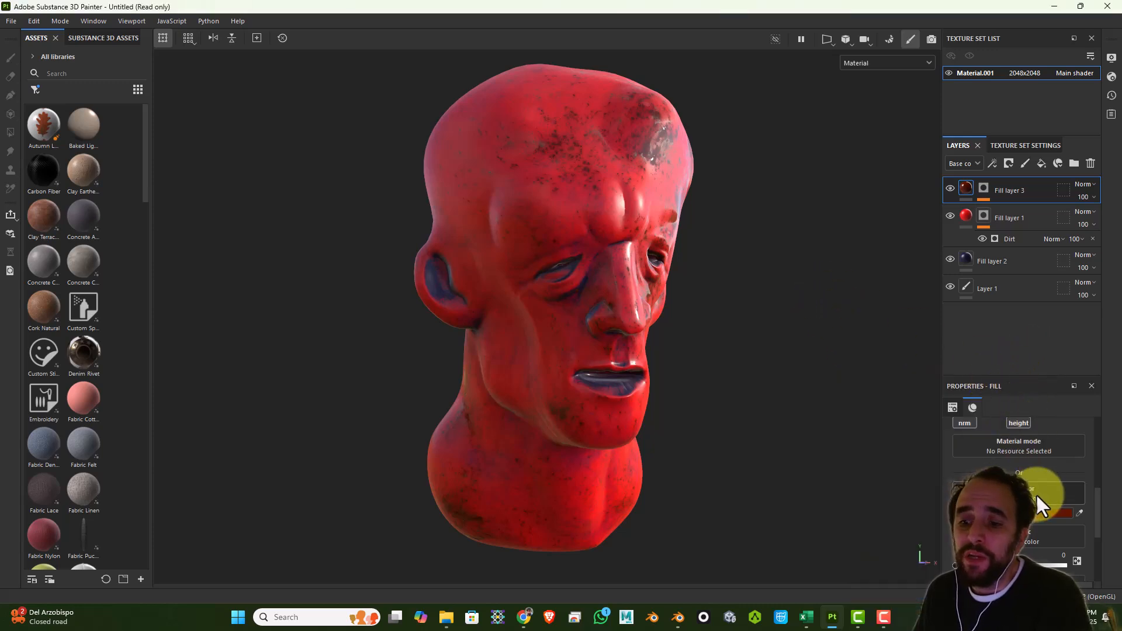
Raise the height of Fill layer 3 slightly, to about 0.02, and check the relief of the spots on the head.
{"action": "scroll", "coordinate": [1059, 503], "scroll_direction": "down", "scroll_amount": 2}
{"action": "scroll", "coordinate": [1060, 507], "scroll_direction": "down", "scroll_amount": 3}
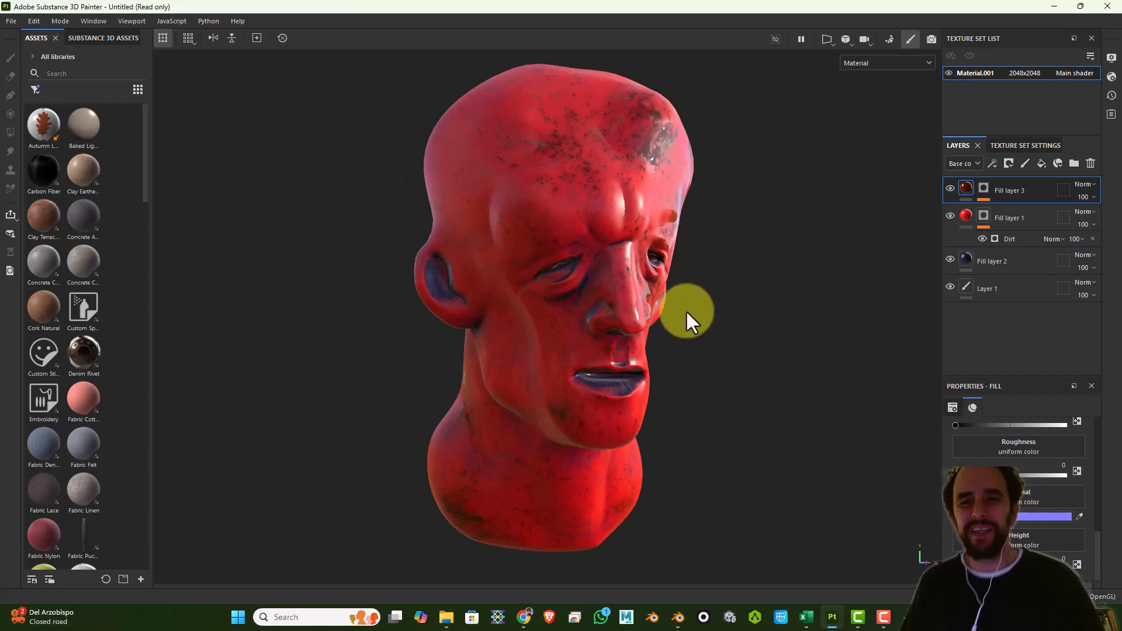
{"action": "scroll", "coordinate": [686, 313], "scroll_direction": "up", "scroll_amount": 3}
{"action": "left_click_drag", "start_coordinate": [736, 333], "coordinate": [810, 374], "text": "alt"}
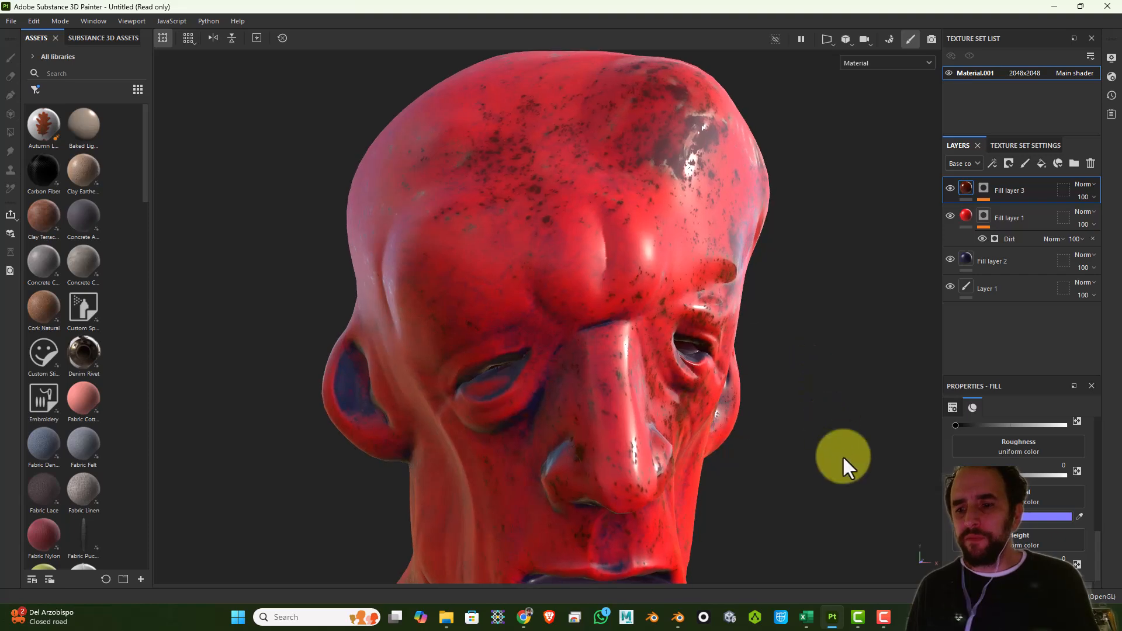
{"action": "mouse_move", "coordinate": [1010, 568]}
{"action": "left_mouse_down"}
{"action": "mouse_move", "coordinate": [1054, 568]}
{"action": "mouse_move", "coordinate": [1010, 568]}
{"action": "left_mouse_up"}
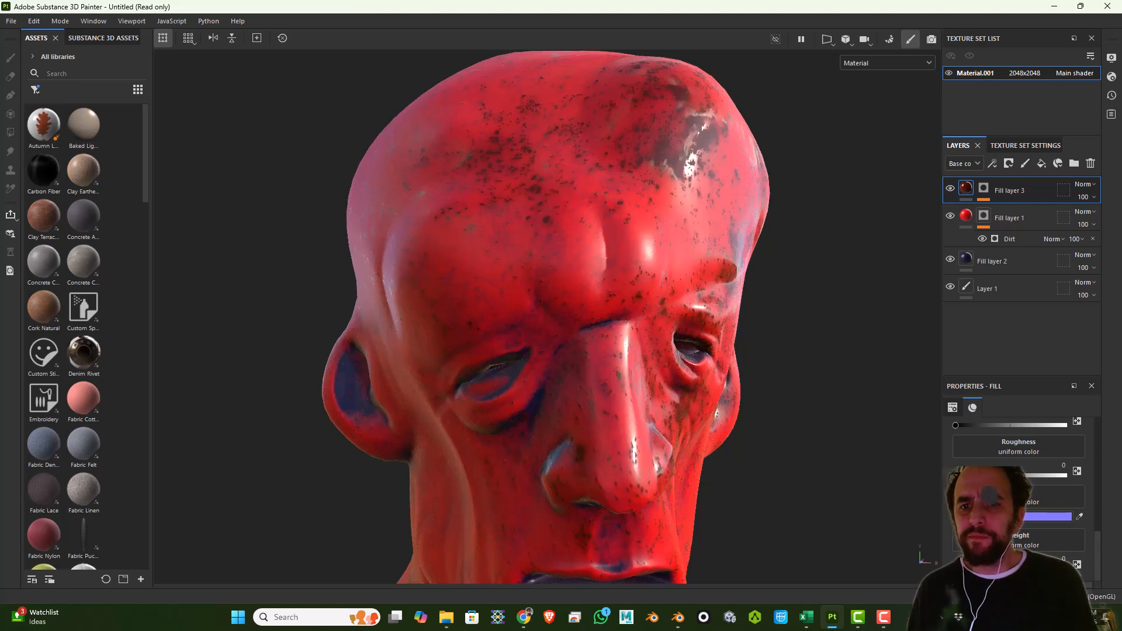
{"action": "left_click_drag", "start_coordinate": [1010, 568], "coordinate": [1012, 568]}
{"action": "scroll", "coordinate": [747, 343], "scroll_direction": "down", "scroll_amount": 3}
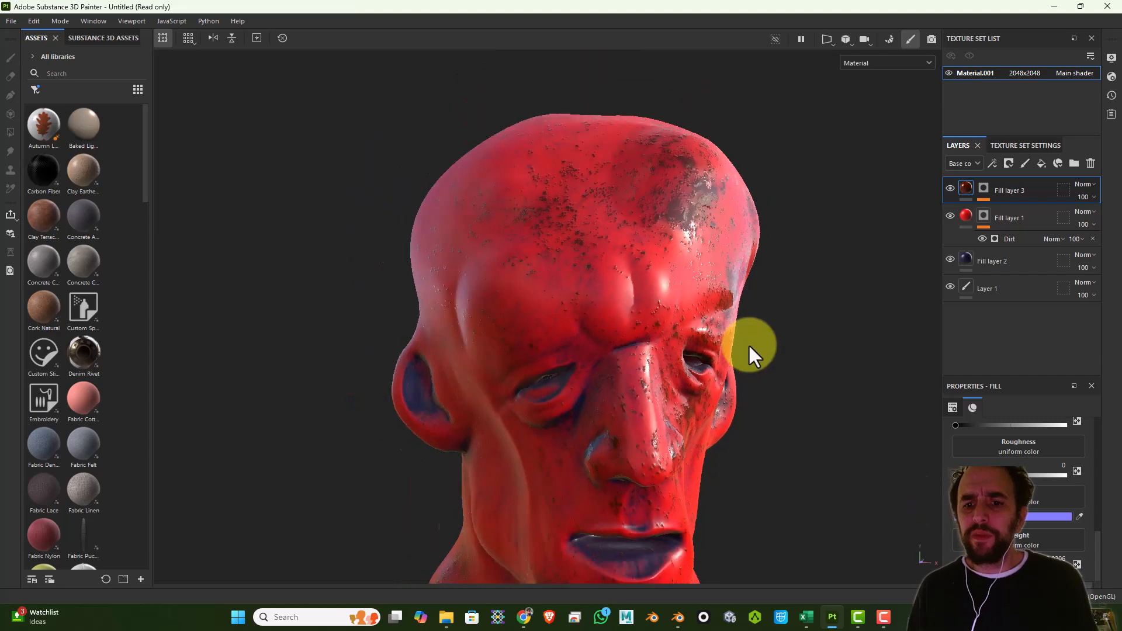
{"action": "left_click_drag", "start_coordinate": [807, 410], "coordinate": [747, 401], "text": "alt"}
{"action": "middle_click_drag", "start_coordinate": [747, 401], "coordinate": [801, 306], "text": "alt"}
{"action": "left_click_drag", "start_coordinate": [801, 306], "coordinate": [851, 333], "text": "alt"}
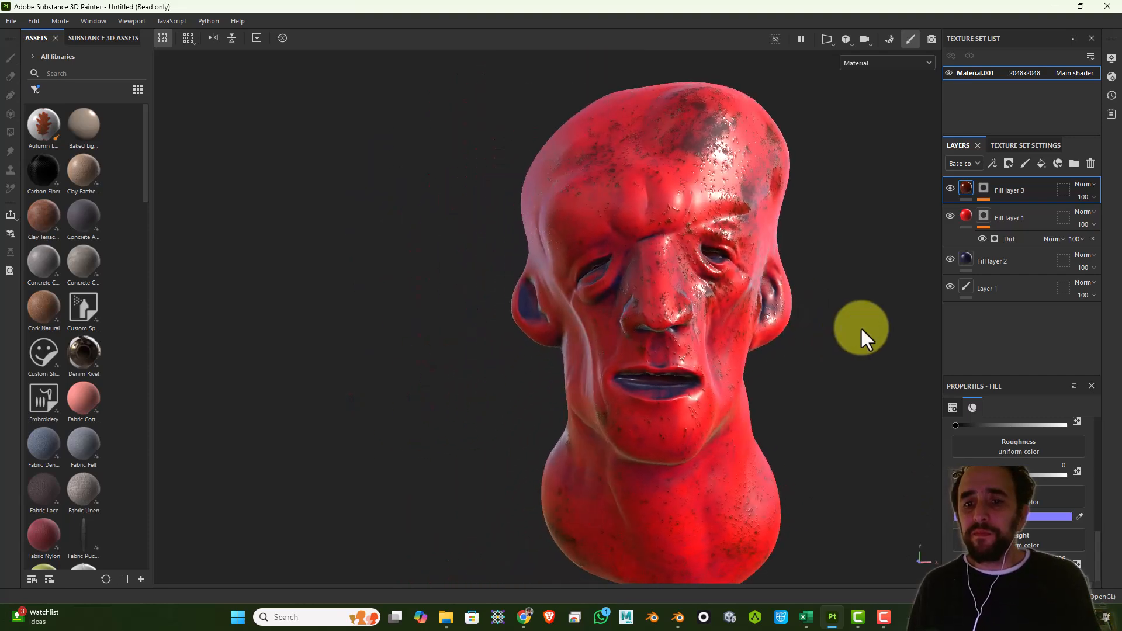
{"action": "left_click", "coordinate": [967, 218]}
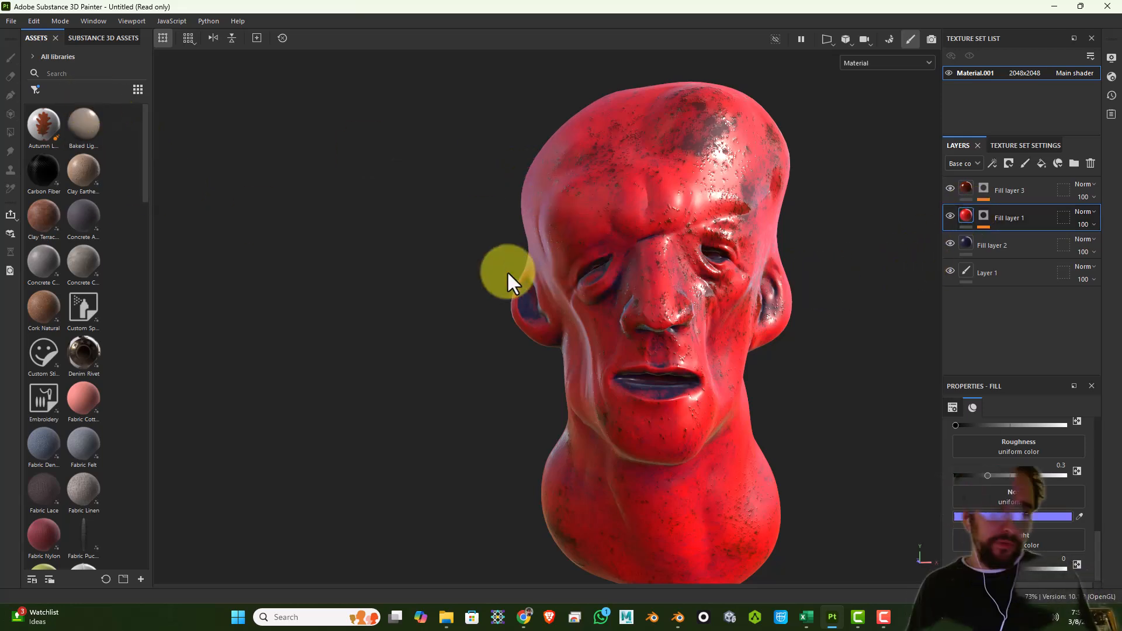
{"action": "left_click_drag", "start_coordinate": [441, 263], "coordinate": [543, 270], "text": "alt"}
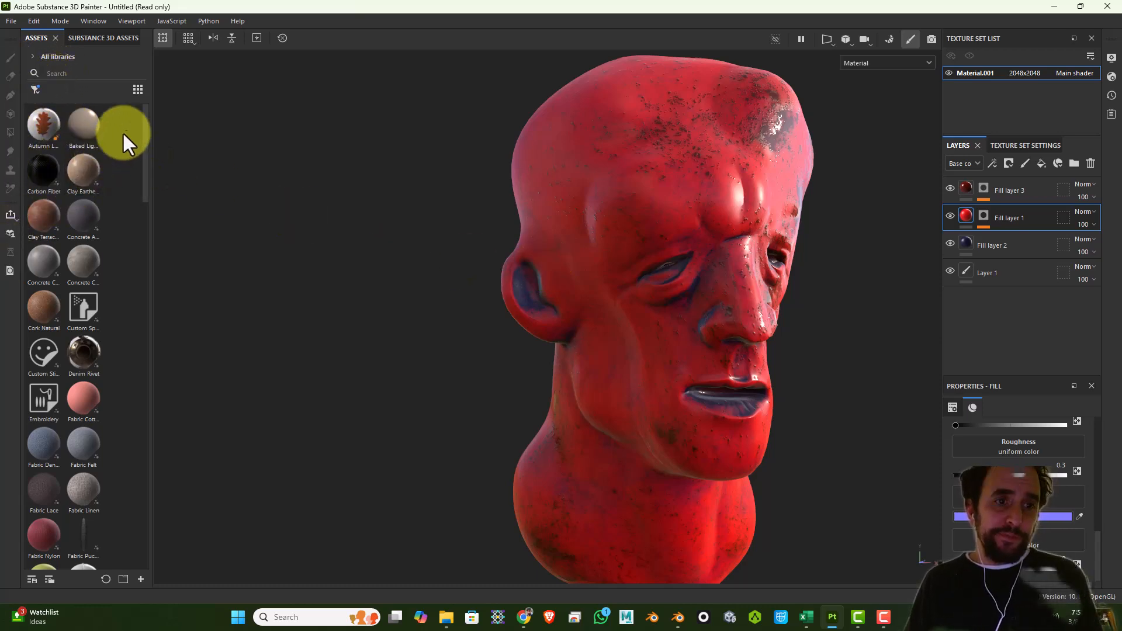
{"action": "left_click", "coordinate": [95, 38]}
{"action": "left_click", "coordinate": [35, 38]}
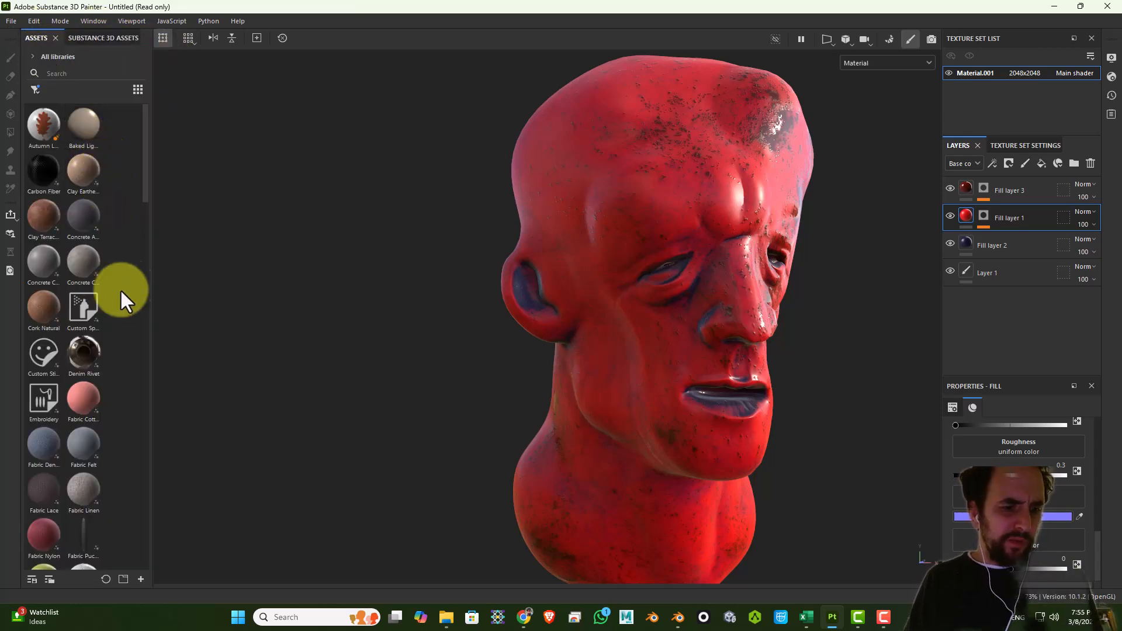
{"action": "left_click", "coordinate": [134, 88]}
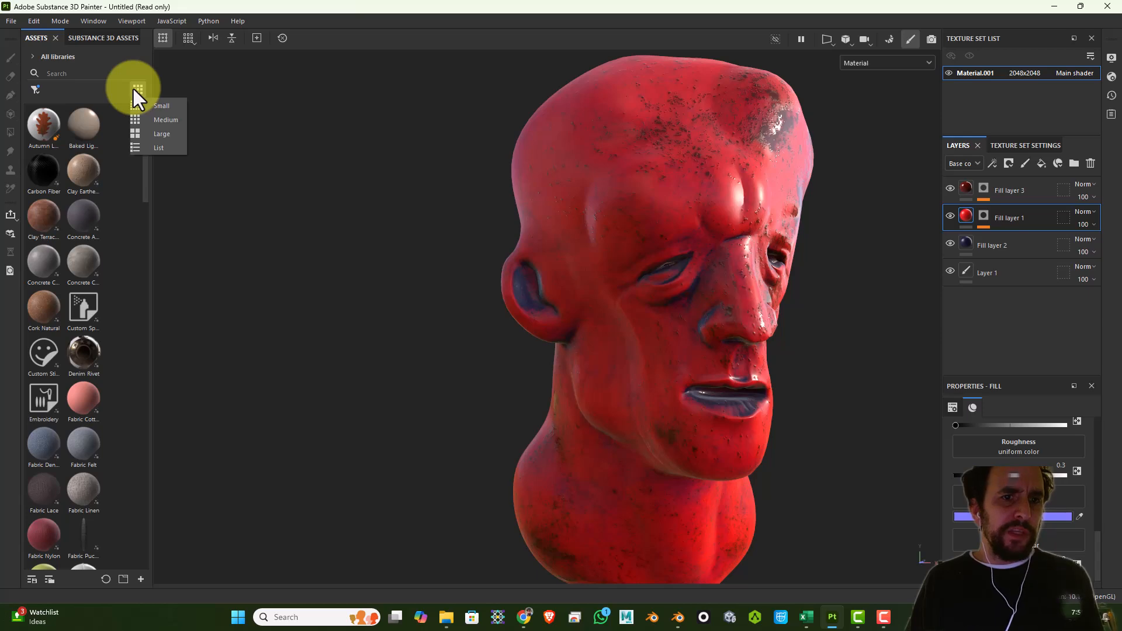
{"action": "left_click", "coordinate": [134, 89]}
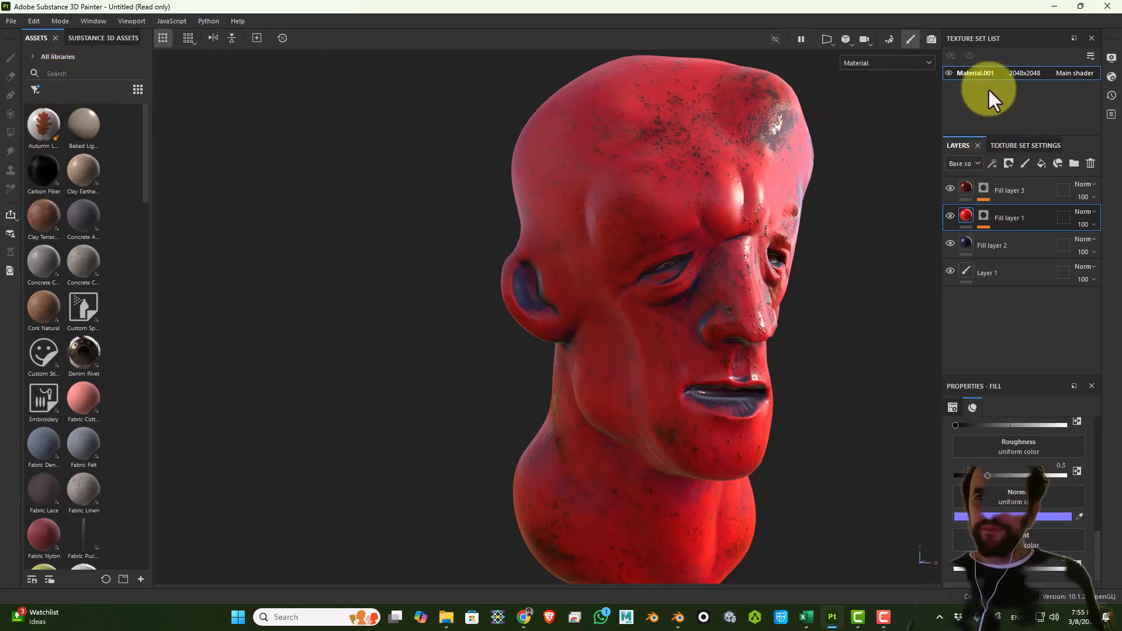
Filter the asset library by smart materials, looking briefly at the smart masks as well.
{"action": "left_click", "coordinate": [34, 89]}
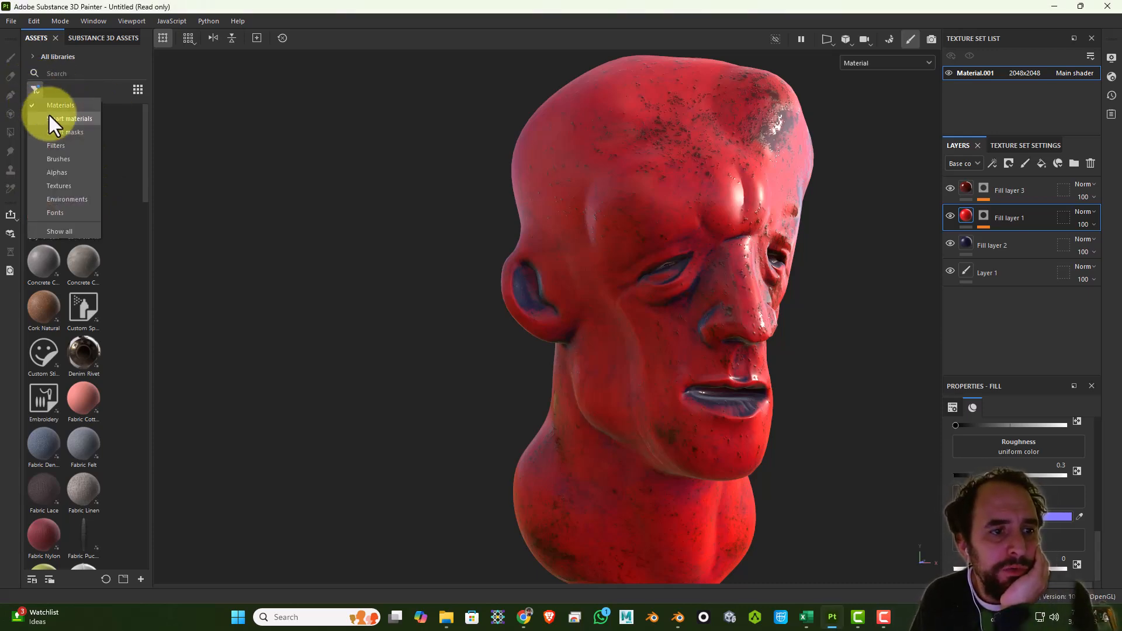
{"action": "left_click", "coordinate": [49, 117]}
{"action": "left_click", "coordinate": [36, 88]}
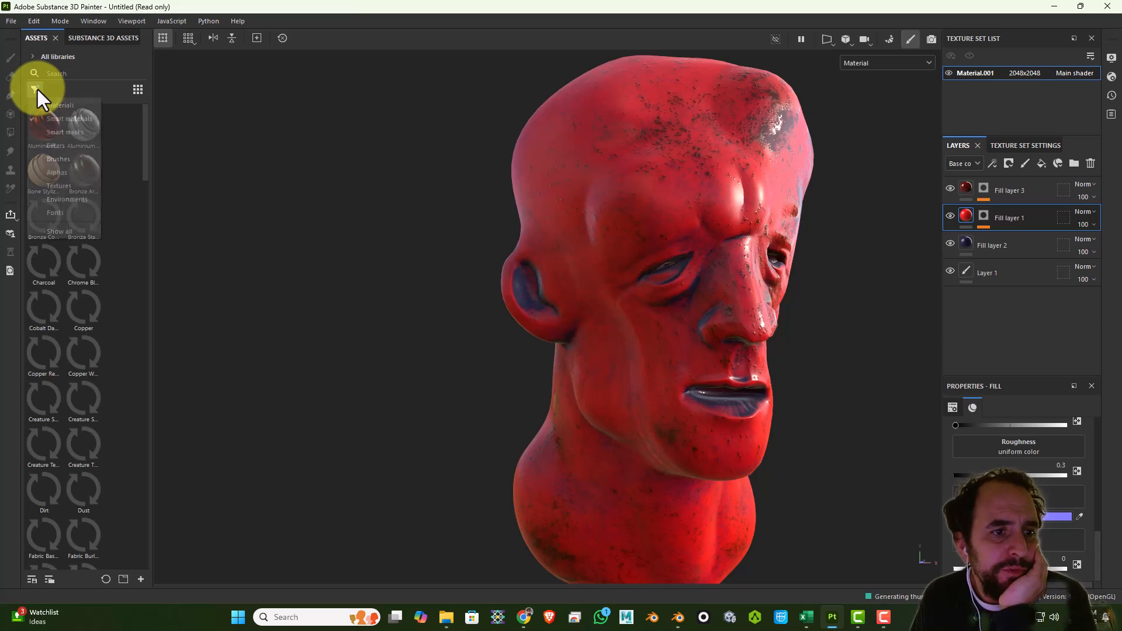
{"action": "left_click", "coordinate": [68, 132]}
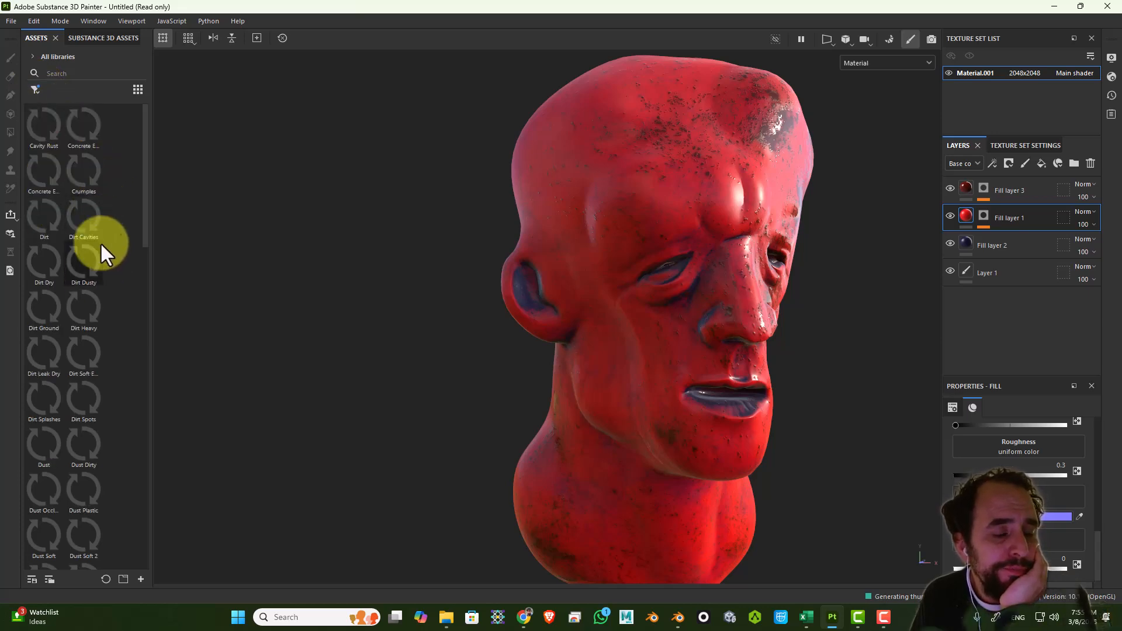
{"action": "left_click", "coordinate": [33, 88]}
{"action": "left_click", "coordinate": [82, 118]}
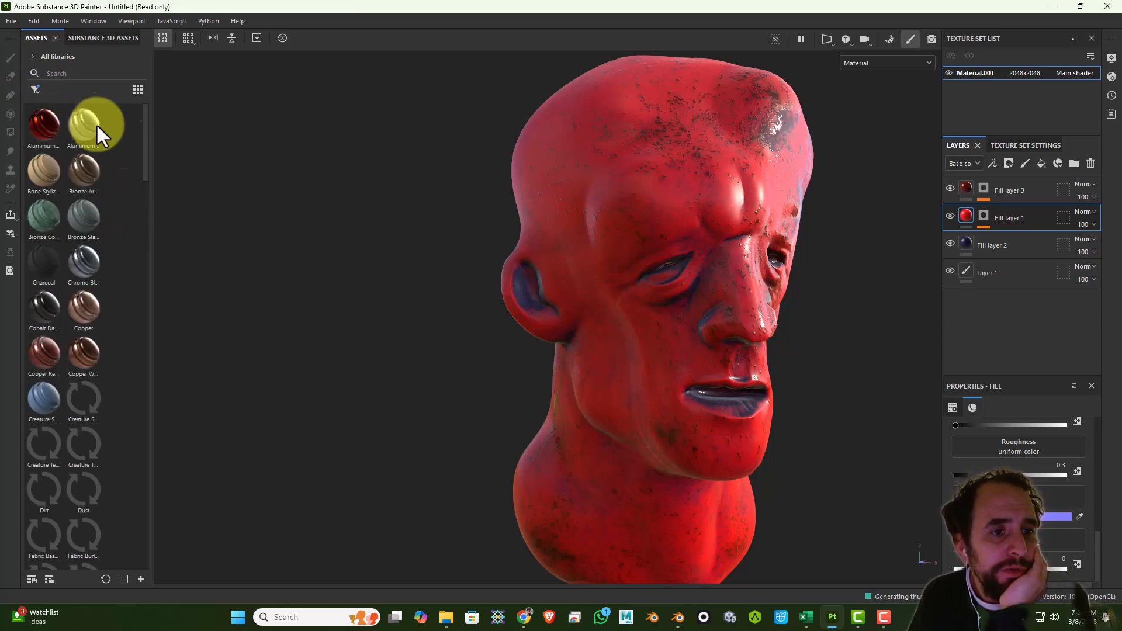
Insert the Creature Tongue smart material into the layer stack between Fill layer 1 and Fill layer 2.
{"action": "scroll", "coordinate": [135, 369], "scroll_direction": "down", "scroll_amount": 8}
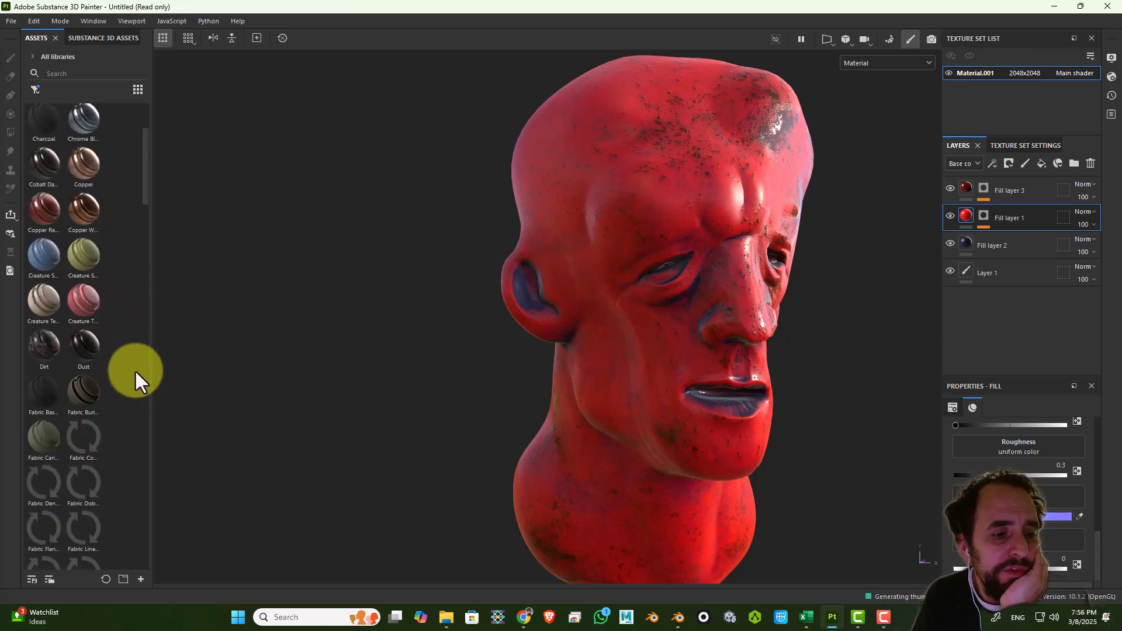
{"action": "scroll", "coordinate": [125, 381], "scroll_direction": "up", "scroll_amount": 3}
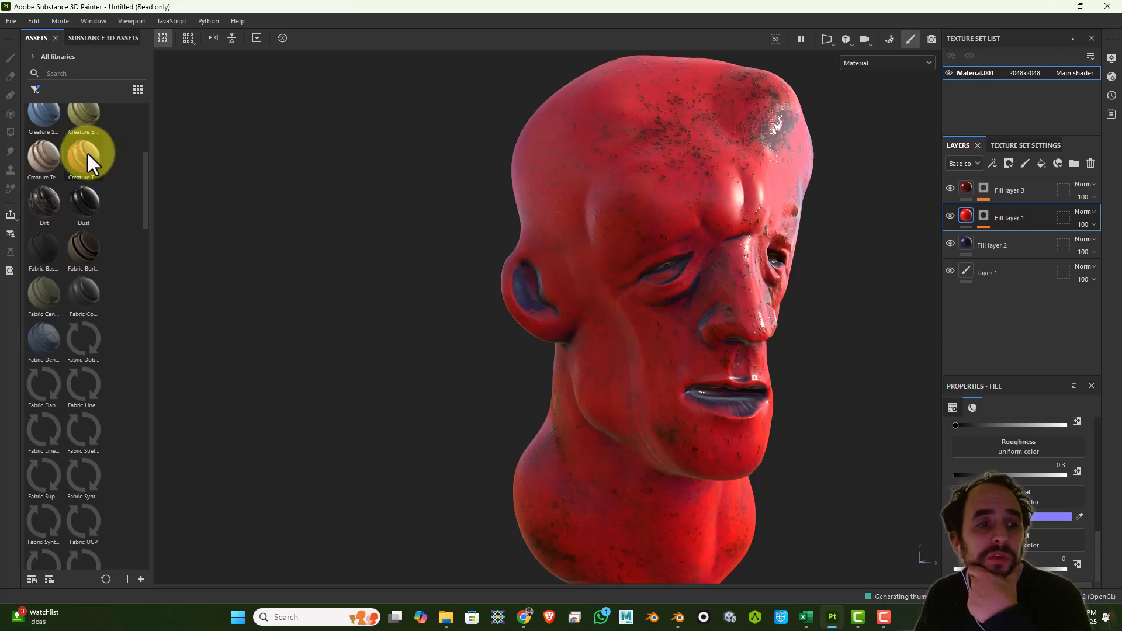
{"action": "left_click_drag", "start_coordinate": [87, 153], "coordinate": [977, 235]}
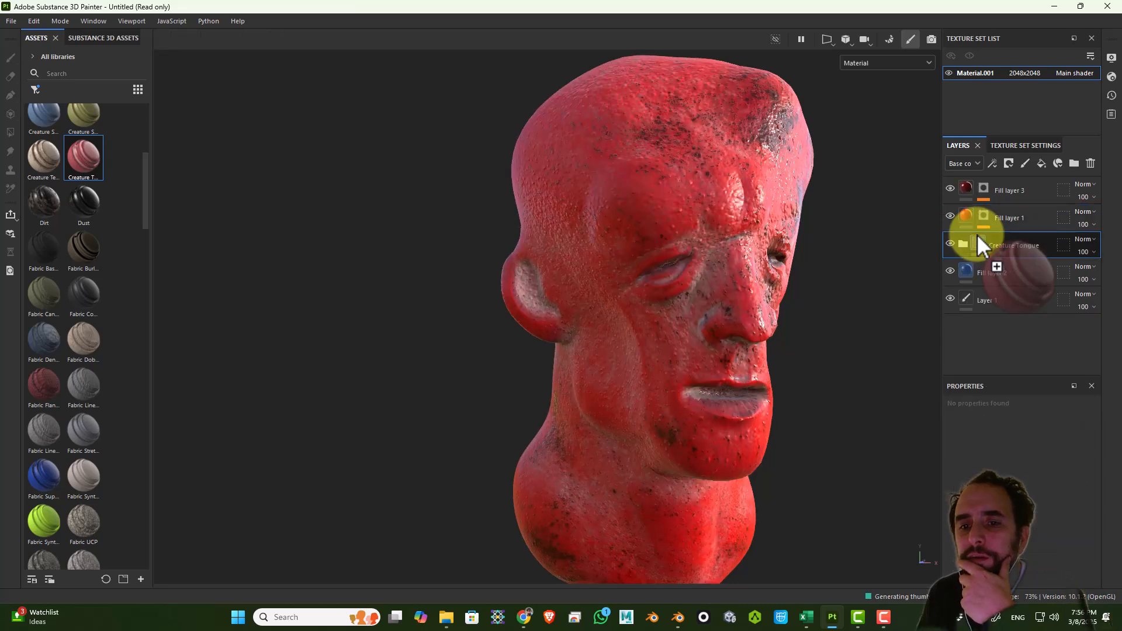
Lower the opacity of Fill layer 1 to 58 so more of the Creature Tongue material shows through.
{"action": "left_click_drag", "start_coordinate": [839, 283], "coordinate": [713, 293], "text": "alt"}
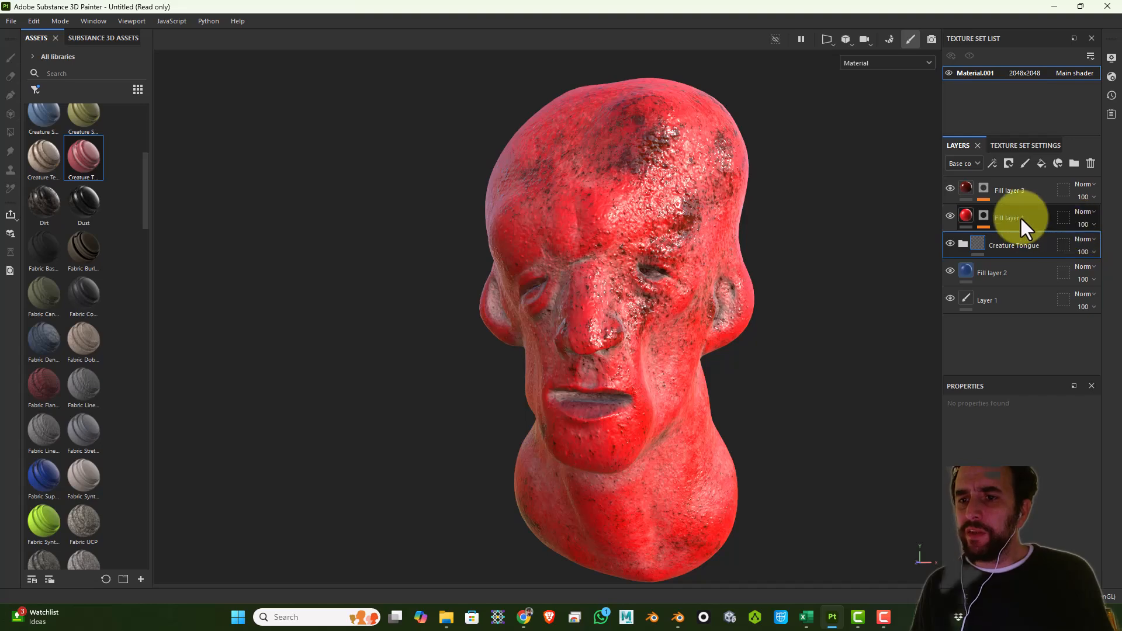
{"action": "mouse_move", "coordinate": [1103, 245]}
{"action": "left_mouse_down"}
{"action": "mouse_move", "coordinate": [1081, 246]}
{"action": "mouse_move", "coordinate": [1095, 245]}
{"action": "left_mouse_up"}
{"action": "mouse_move", "coordinate": [832, 333]}
{"action": "left_mouse_down", "text": "alt"}
{"action": "mouse_move", "coordinate": [891, 320]}
{"action": "mouse_move", "coordinate": [729, 350]}
{"action": "mouse_move", "coordinate": [836, 340]}
{"action": "left_mouse_up", "text": "alt"}
{"action": "scroll", "coordinate": [853, 321], "scroll_direction": "up", "scroll_amount": 2}
{"action": "scroll", "coordinate": [846, 332], "scroll_direction": "down", "scroll_amount": 1}
{"action": "scroll", "coordinate": [845, 332], "scroll_direction": "down", "scroll_amount": 2}
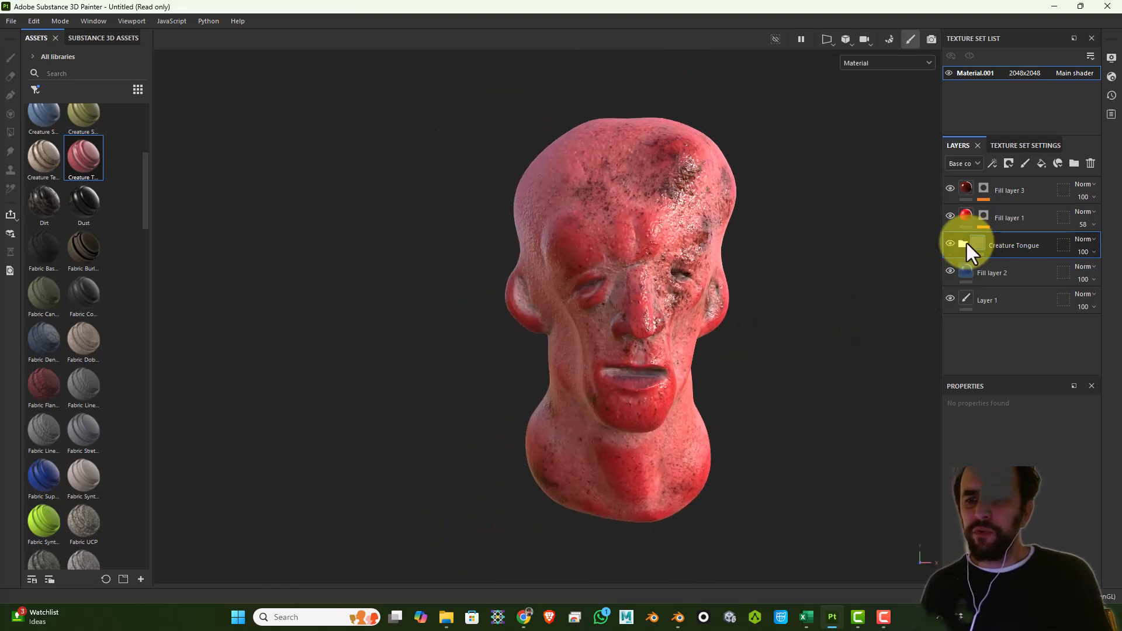
Hide the Creature Tongue smart material and insert the Skin Face smart material directly above it, below Fill layer 1.
{"action": "left_click", "coordinate": [950, 244]}
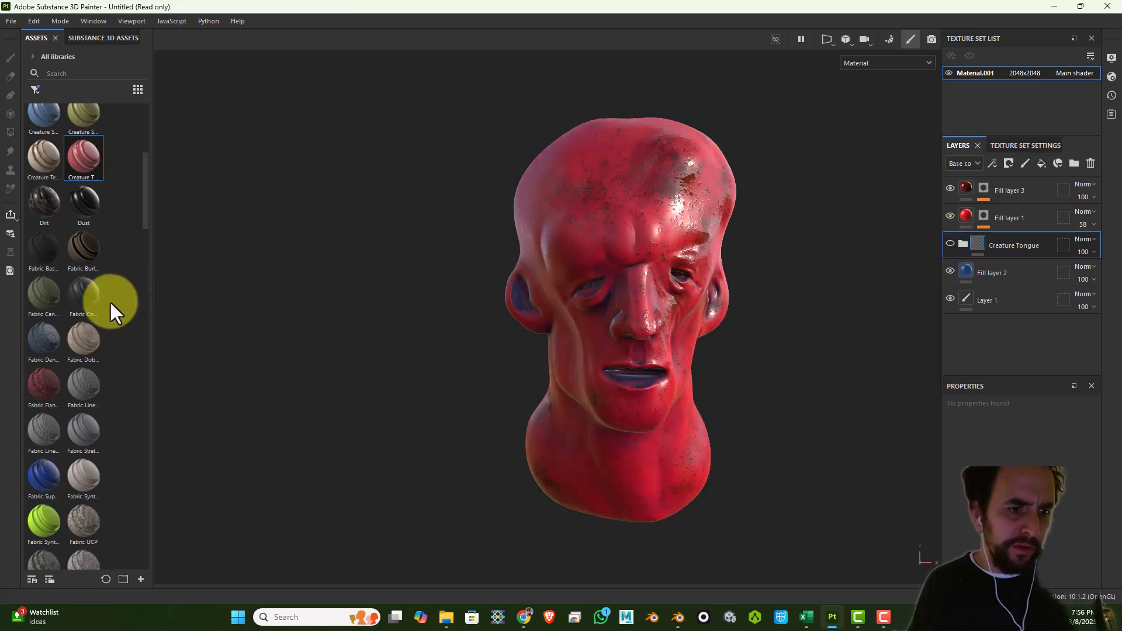
{"action": "scroll", "coordinate": [73, 314], "scroll_direction": "down", "scroll_amount": 15}
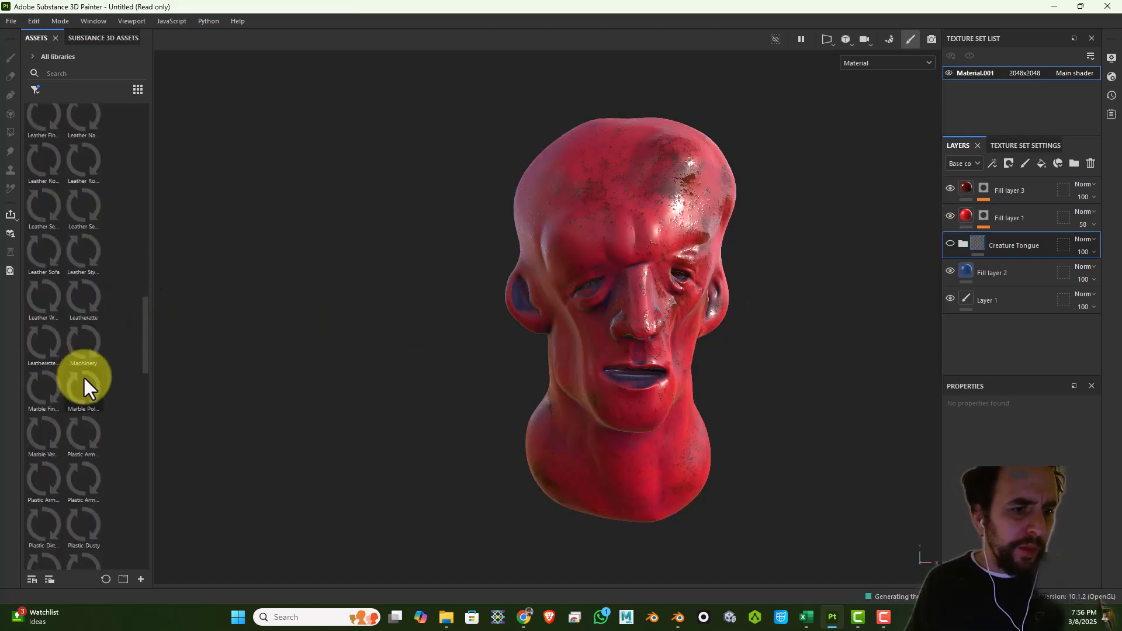
{"action": "scroll", "coordinate": [83, 376], "scroll_direction": "up", "scroll_amount": 5}
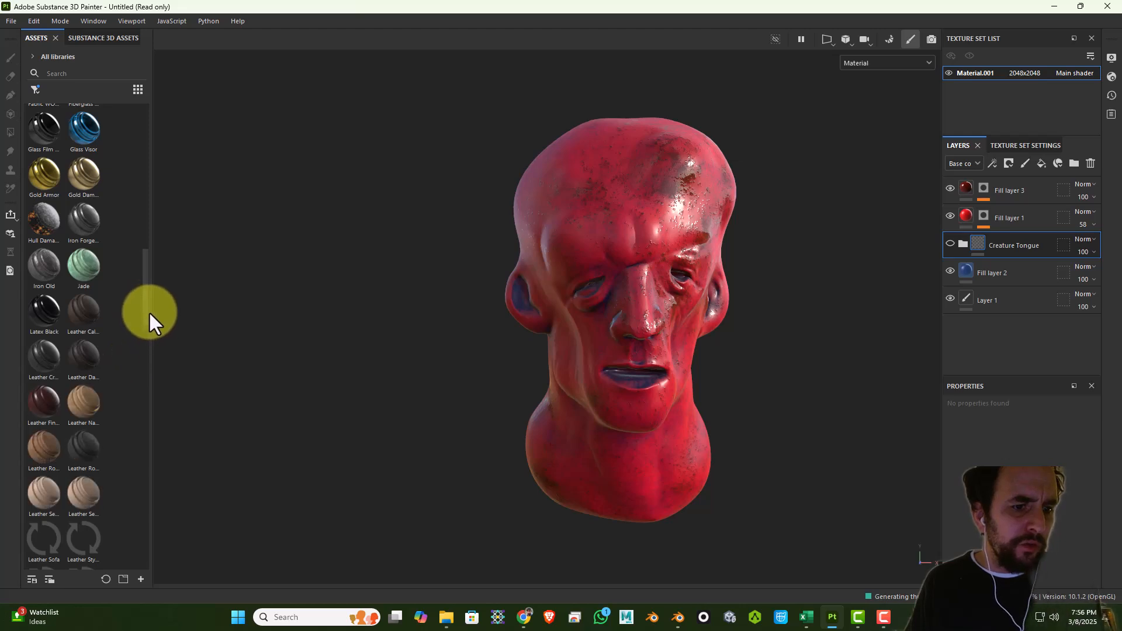
{"action": "left_click_drag", "start_coordinate": [144, 315], "coordinate": [156, 465]}
{"action": "left_click_drag", "start_coordinate": [88, 331], "coordinate": [1026, 228]}
{"action": "left_click_drag", "start_coordinate": [834, 261], "coordinate": [859, 255], "text": "alt"}
{"action": "scroll", "coordinate": [658, 339], "scroll_direction": "up", "scroll_amount": 5}
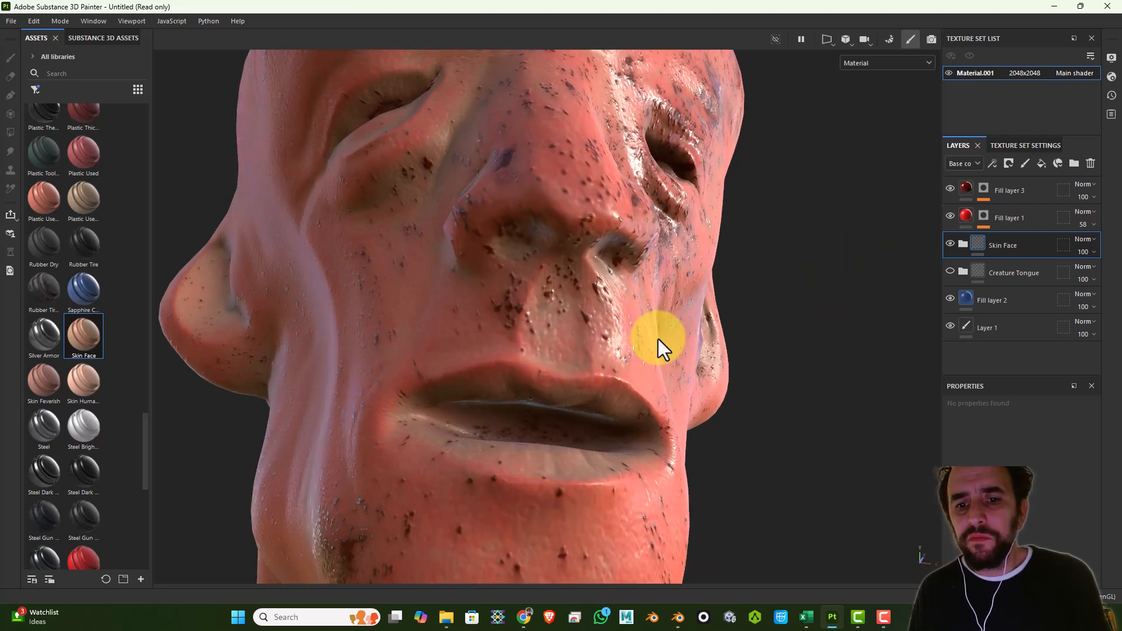
Add a new paint layer above Fill layer 3 at the top of the layer stack.
{"action": "scroll", "coordinate": [731, 322], "scroll_direction": "down", "scroll_amount": 6}
{"action": "middle_click_drag", "start_coordinate": [731, 320], "coordinate": [655, 312], "text": "alt"}
{"action": "left_click_drag", "start_coordinate": [675, 293], "coordinate": [672, 316], "text": "alt"}
{"action": "left_click", "coordinate": [1015, 195]}
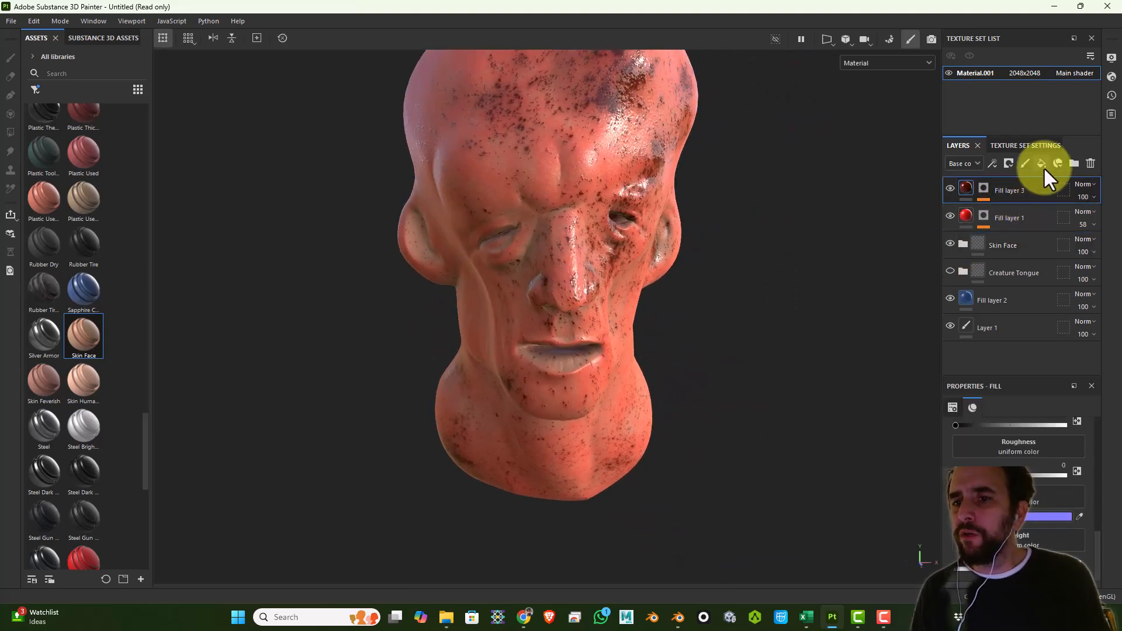
{"action": "left_click", "coordinate": [1026, 162]}
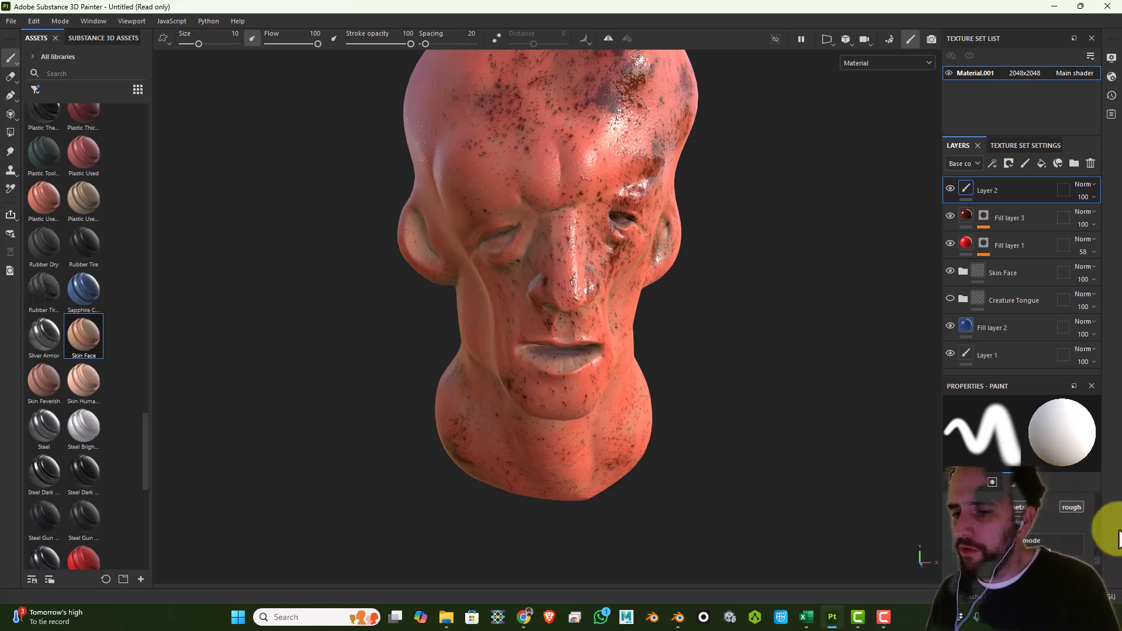
Try painting white test strokes on the forehead and above the eyes, and undo them.
{"action": "mouse_move", "coordinate": [528, 140]}
{"action": "left_mouse_down"}
{"action": "mouse_move", "coordinate": [542, 199]}
{"action": "mouse_move", "coordinate": [585, 94]}
{"action": "mouse_move", "coordinate": [544, 140]}
{"action": "mouse_move", "coordinate": [545, 170]}
{"action": "mouse_move", "coordinate": [537, 154]}
{"action": "left_mouse_up"}
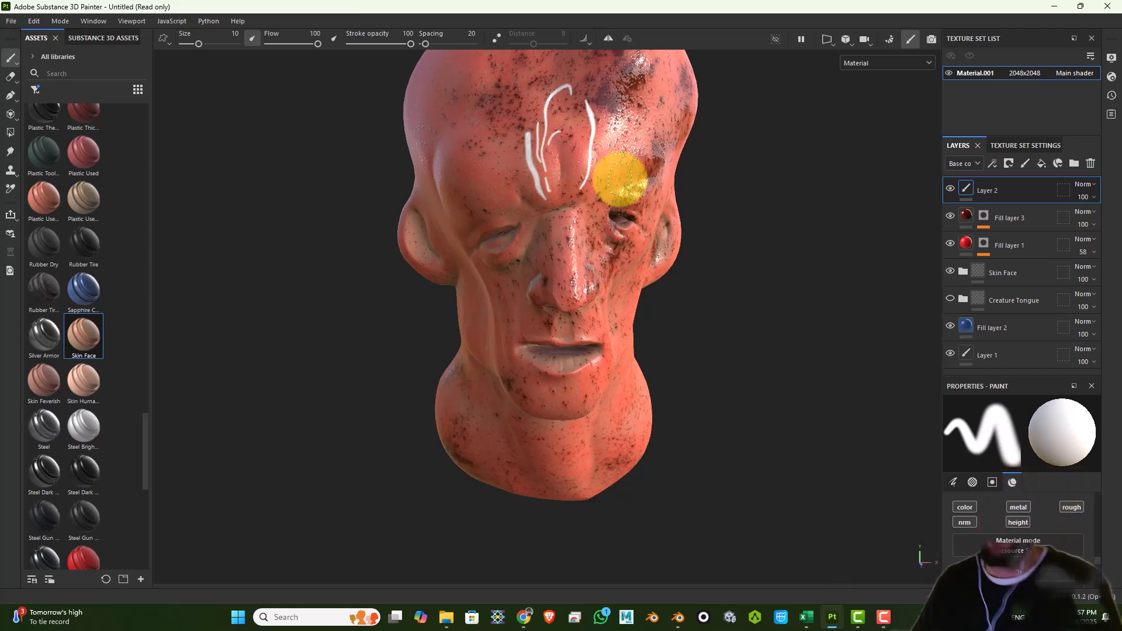
{"action": "left_click_drag", "start_coordinate": [480, 174], "coordinate": [486, 201]}
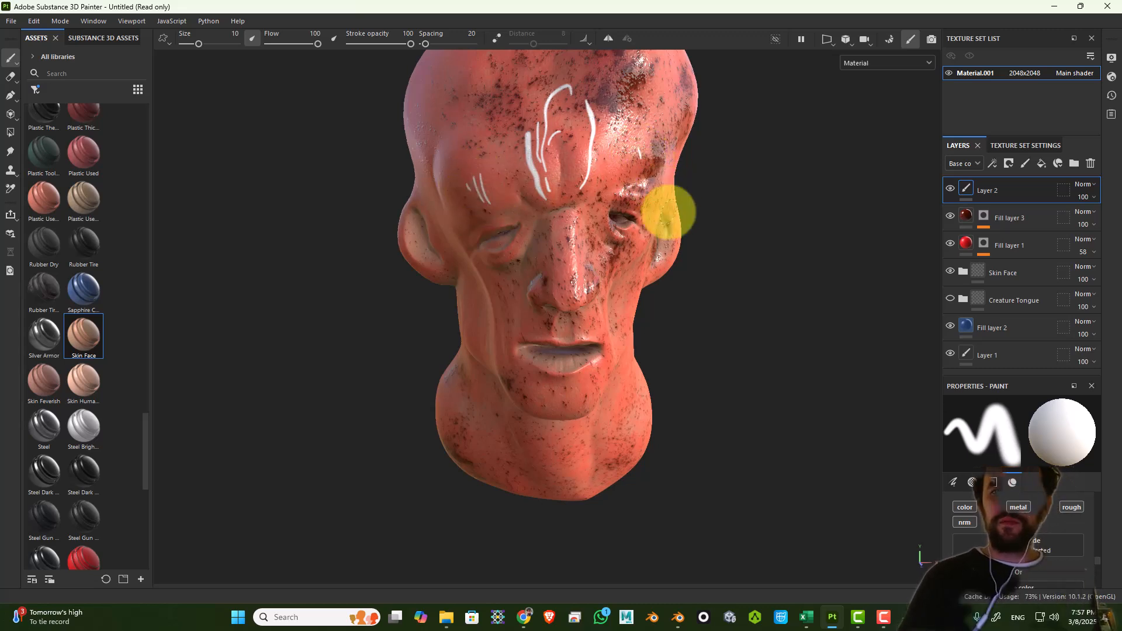
{"action": "left_click_drag", "start_coordinate": [737, 200], "coordinate": [672, 183], "text": "alt"}
{"action": "mouse_move", "coordinate": [622, 131]}
{"action": "left_mouse_down"}
{"action": "mouse_move", "coordinate": [646, 149]}
{"action": "mouse_move", "coordinate": [665, 196]}
{"action": "left_mouse_up"}
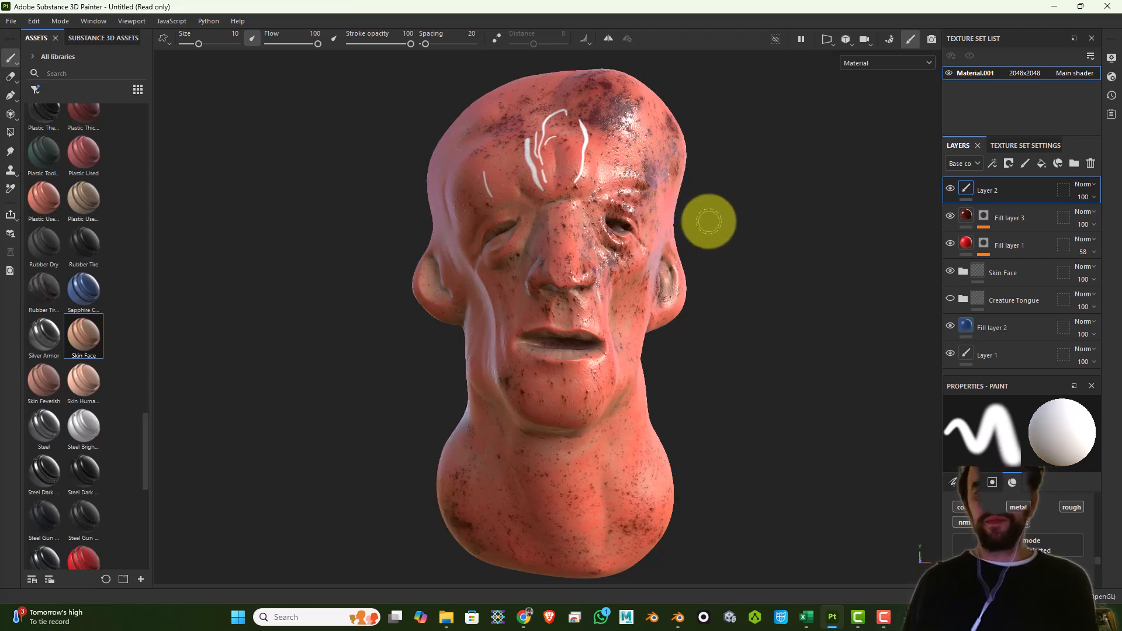
{"action": "key", "text": "ctrl+z"}
{"action": "key", "text": "ctrl+z"}
{"action": "key", "text": "ctrl+z"}
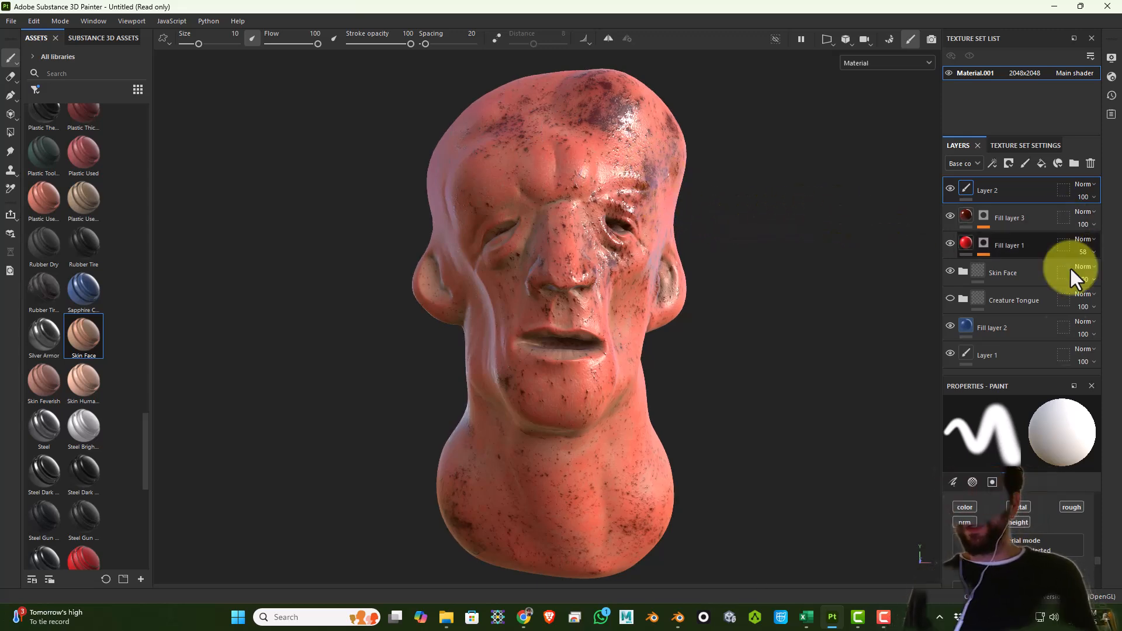
Set the brush's base color to dark blue (00053E) and paint a curled moustache and a vertical line across each eye.
{"action": "left_click", "coordinate": [1057, 544]}
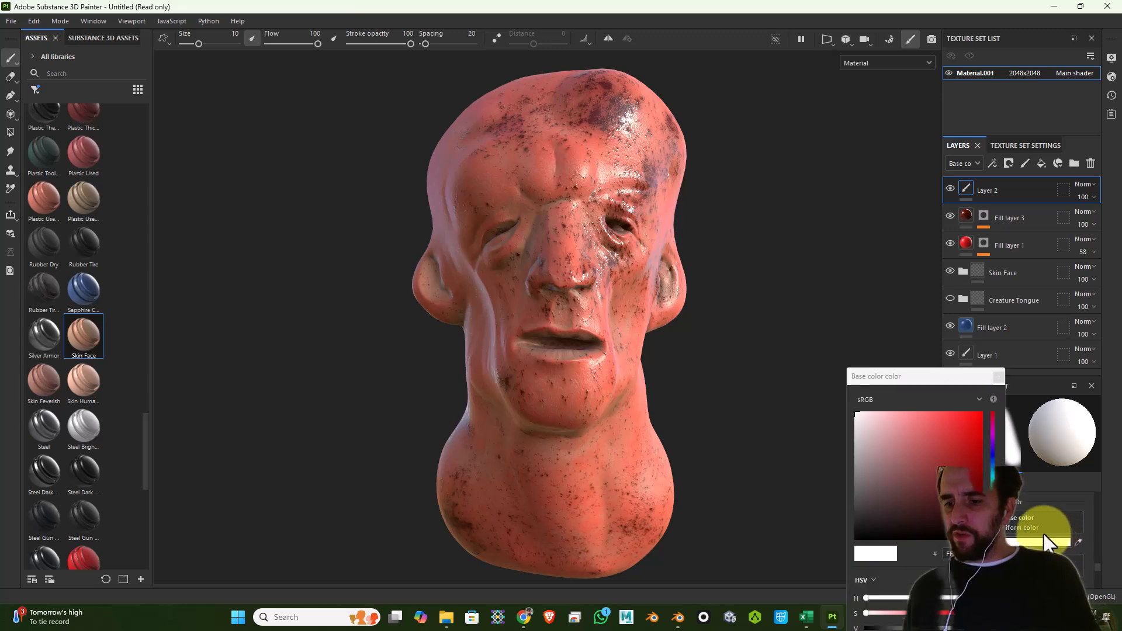
{"action": "left_click_drag", "start_coordinate": [994, 465], "coordinate": [992, 455]}
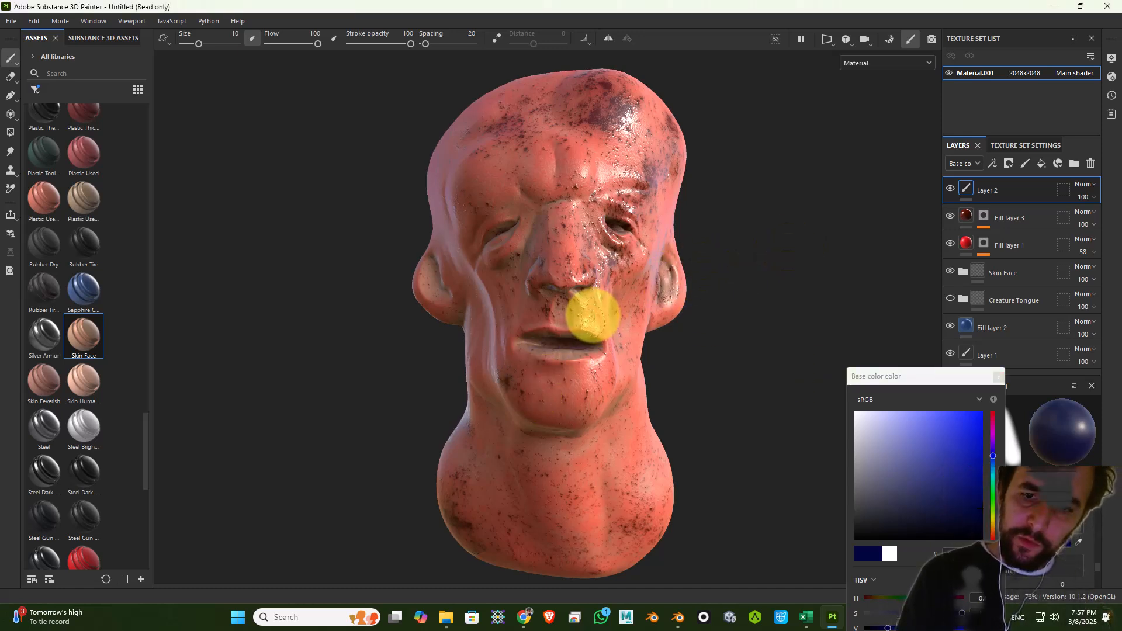
{"action": "left_click_drag", "start_coordinate": [592, 316], "coordinate": [614, 325]}
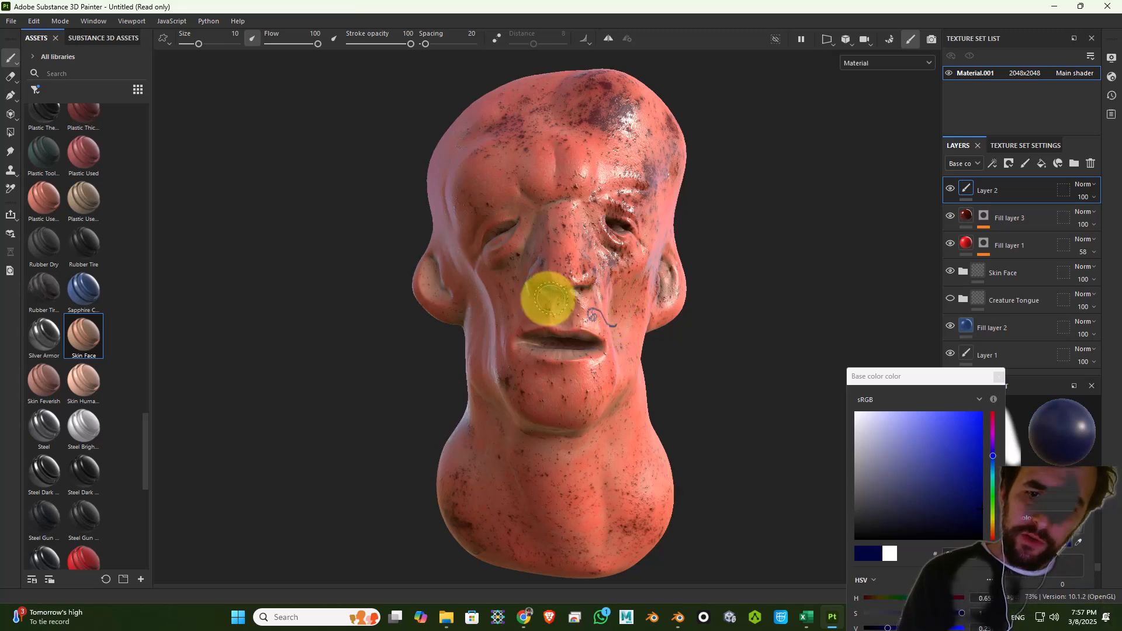
{"action": "left_click_drag", "start_coordinate": [542, 310], "coordinate": [513, 305]}
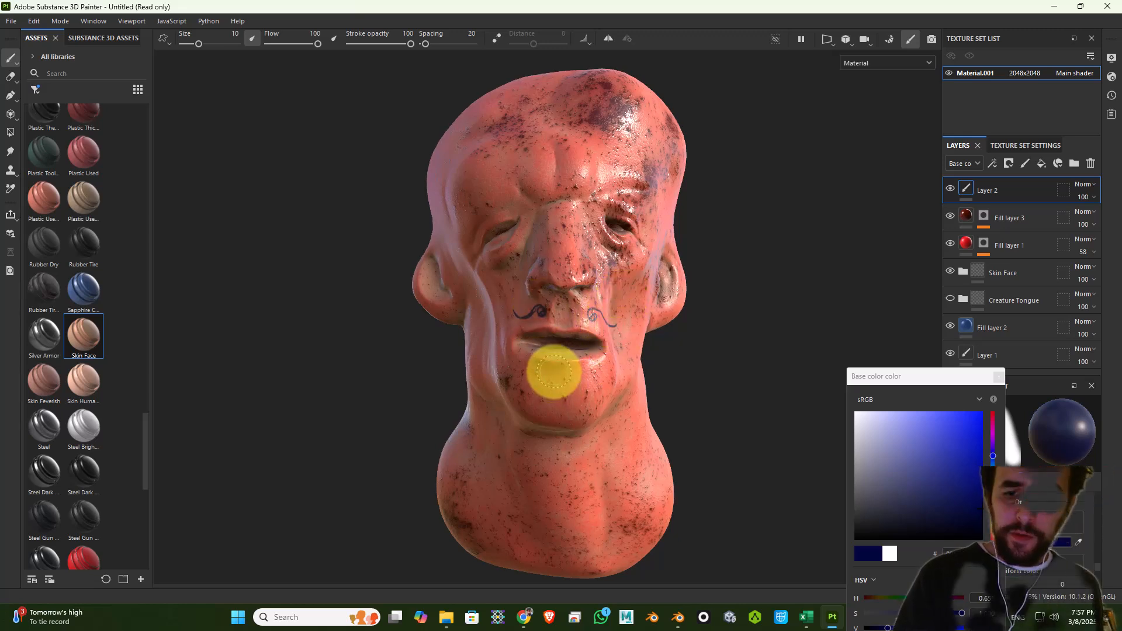
{"action": "left_click_drag", "start_coordinate": [554, 372], "coordinate": [558, 380]}
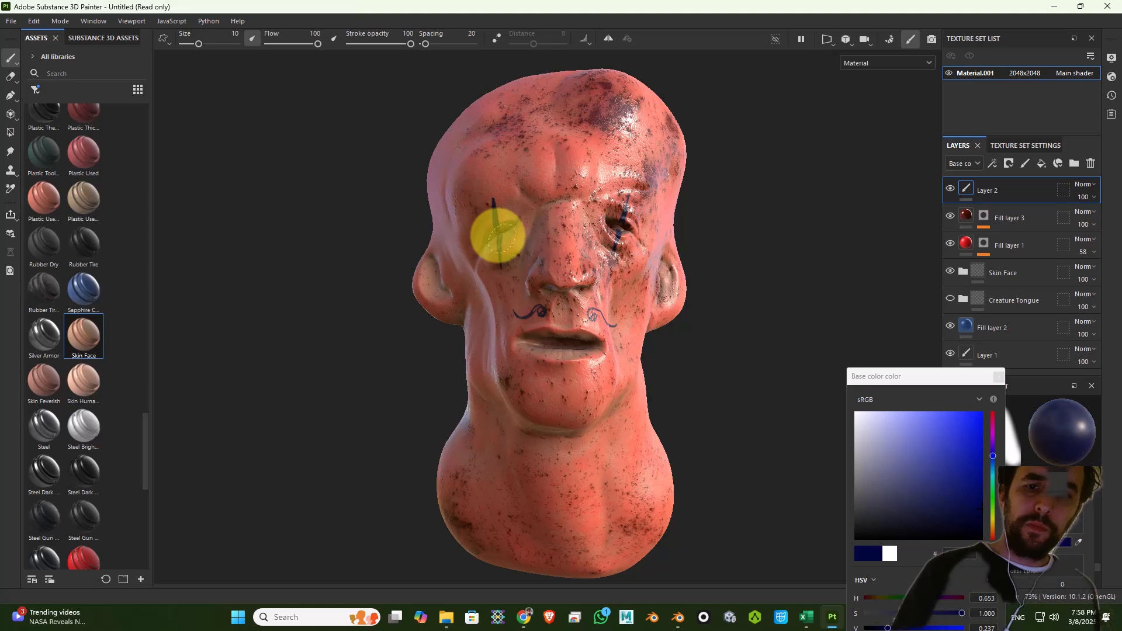
Paint a thick dark blue lightning bolt from the forehead diagonally across the face to the cheek.
{"action": "mouse_move", "coordinate": [819, 221]}
{"action": "left_mouse_down", "text": "alt"}
{"action": "mouse_move", "coordinate": [676, 313]}
{"action": "mouse_move", "coordinate": [518, 300]}
{"action": "mouse_move", "coordinate": [1000, 287]}
{"action": "mouse_move", "coordinate": [845, 301]}
{"action": "mouse_move", "coordinate": [752, 275]}
{"action": "left_mouse_up", "text": "alt"}
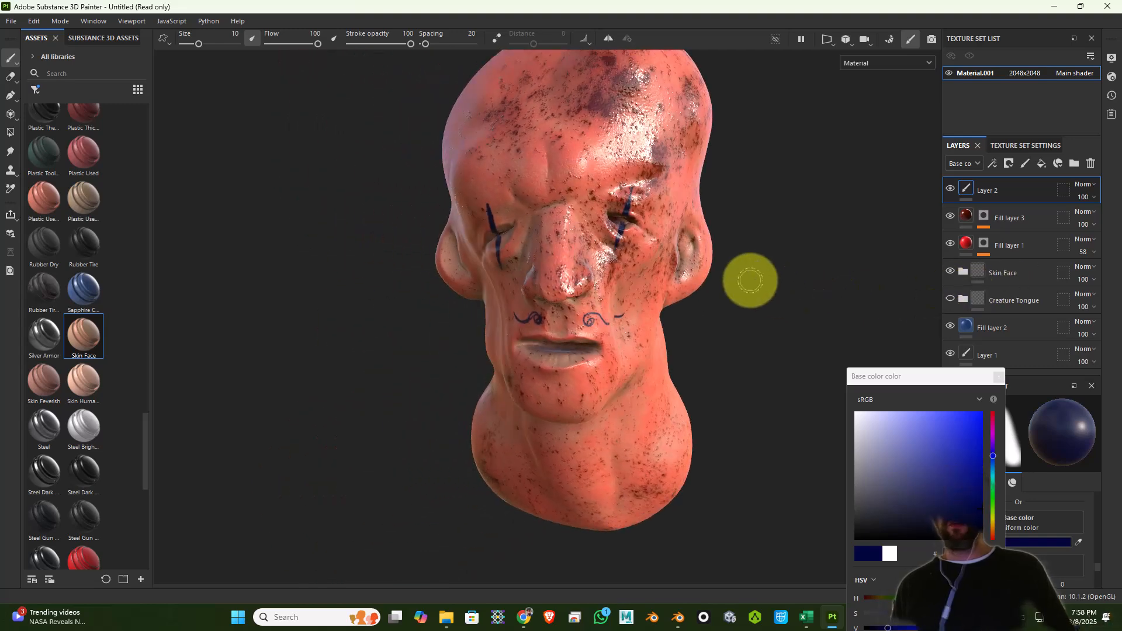
{"action": "left_click_drag", "start_coordinate": [594, 92], "coordinate": [493, 438]}
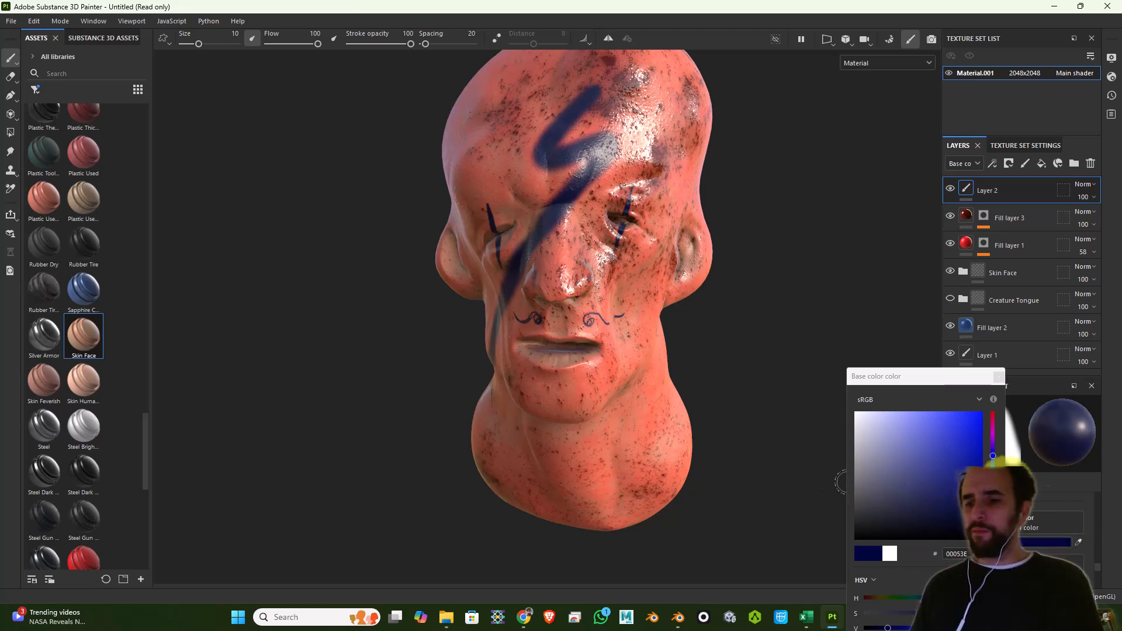
Set the brush's roughness to 1 and inspect the painted strokes on the face.
{"action": "left_click", "coordinate": [999, 377]}
{"action": "scroll", "coordinate": [1063, 553], "scroll_direction": "down", "scroll_amount": 1}
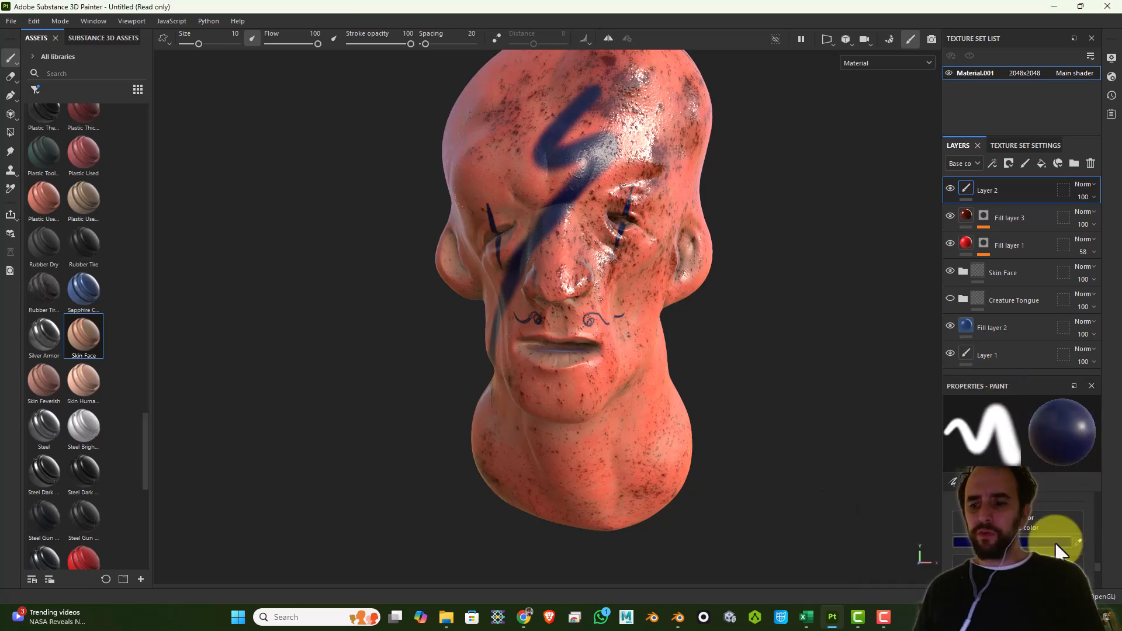
{"action": "left_click_drag", "start_coordinate": [965, 542], "coordinate": [1108, 534]}
{"action": "left_click_drag", "start_coordinate": [737, 325], "coordinate": [874, 306], "text": "alt"}
{"action": "left_click_drag", "start_coordinate": [688, 242], "coordinate": [912, 160], "text": "alt"}
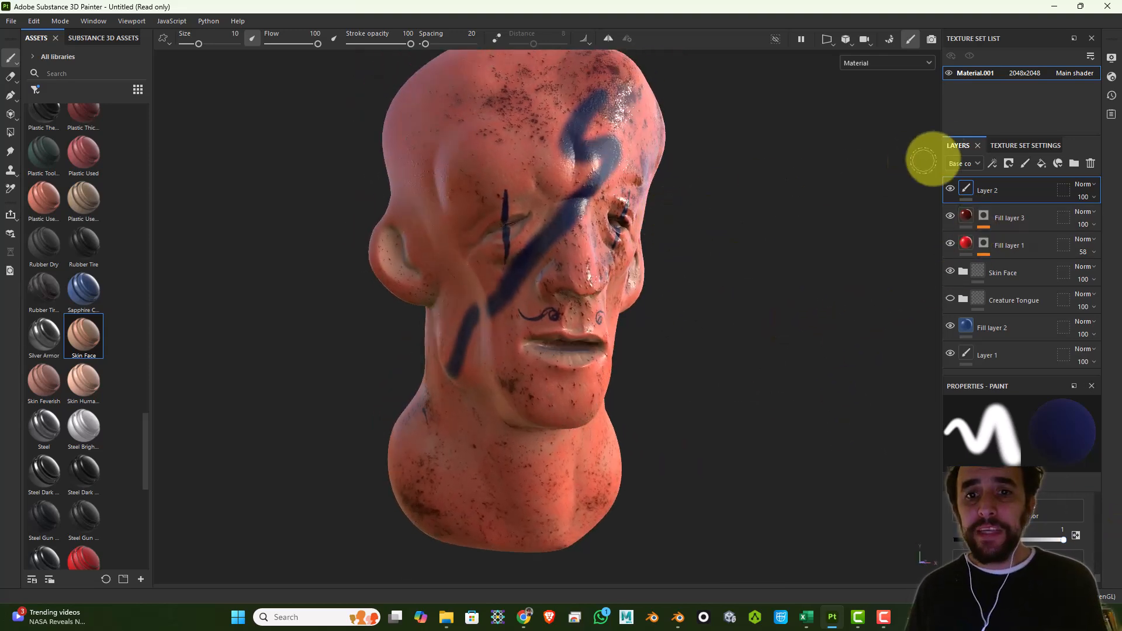
{"action": "scroll", "coordinate": [770, 209], "scroll_direction": "up", "scroll_amount": 3}
{"action": "left_click_drag", "start_coordinate": [767, 230], "coordinate": [777, 309], "text": "alt"}
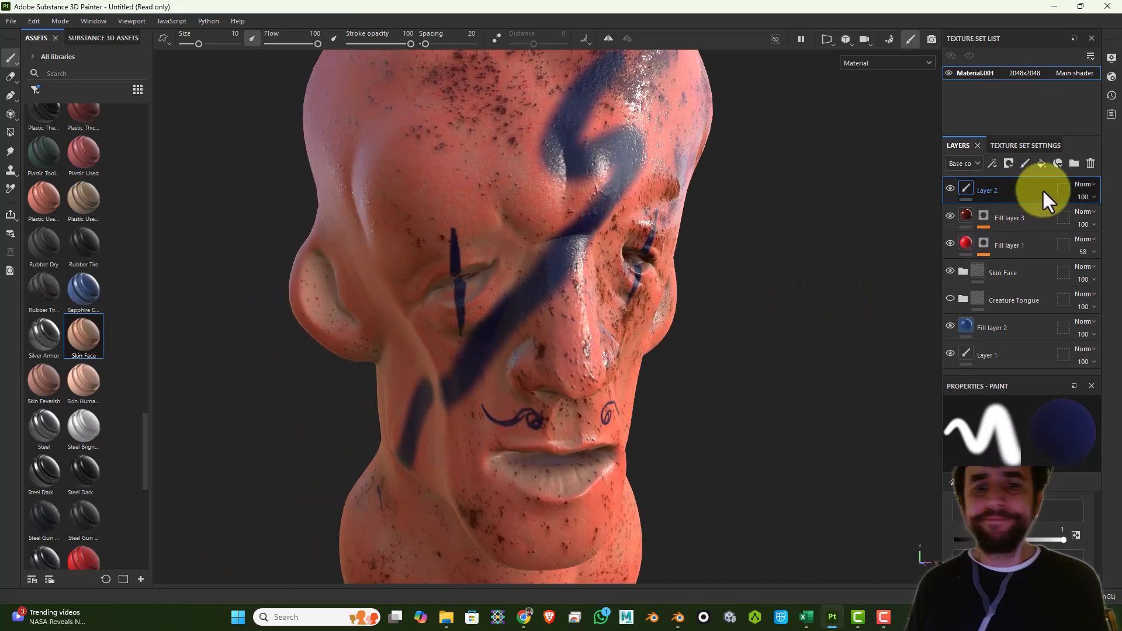
Undo the lightning bolt stroke and lower the opacity of Fill layer 3 to 44.
{"action": "scroll", "coordinate": [793, 314], "scroll_direction": "down", "scroll_amount": 3}
{"action": "key", "text": "ctrl+z"}
{"action": "left_click_drag", "start_coordinate": [771, 327], "coordinate": [760, 298], "text": "alt"}
{"action": "left_click_drag", "start_coordinate": [1087, 224], "coordinate": [1087, 240]}
{"action": "mouse_move", "coordinate": [796, 349]}
{"action": "left_mouse_down", "text": "alt"}
{"action": "mouse_move", "coordinate": [616, 384]}
{"action": "mouse_move", "coordinate": [583, 363]}
{"action": "mouse_move", "coordinate": [629, 353]}
{"action": "mouse_move", "coordinate": [713, 370]}
{"action": "mouse_move", "coordinate": [794, 355]}
{"action": "left_mouse_up", "text": "alt"}
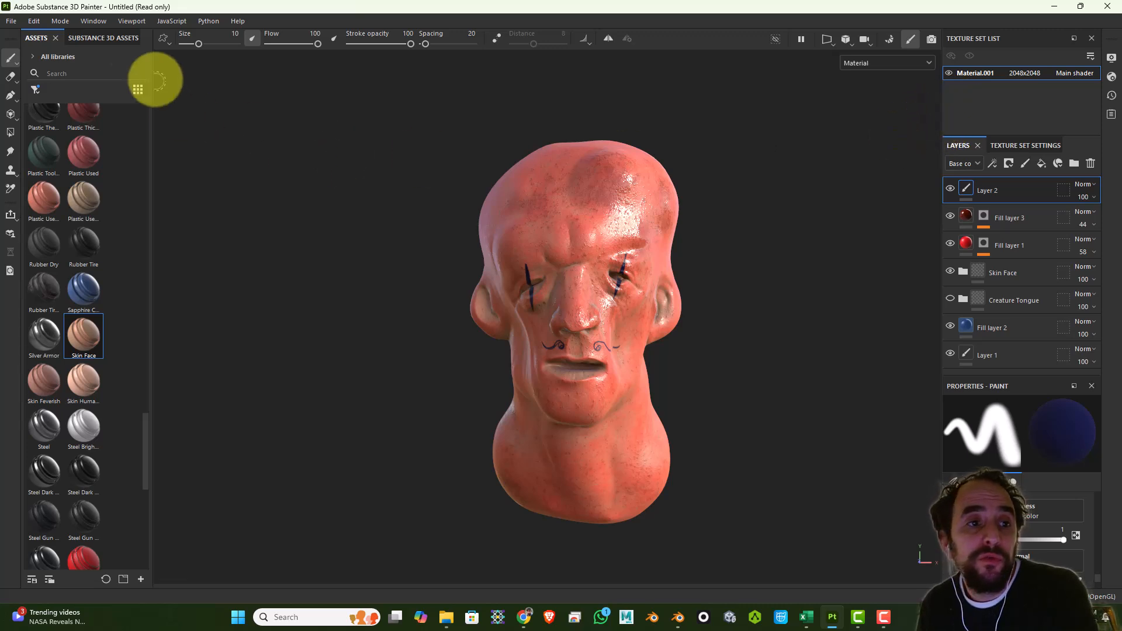
Open the texture export settings, view the Blender (Principled BSDF) output preset, and enable exporting the USD asset and shader parameters.
{"action": "left_click", "coordinate": [13, 23]}
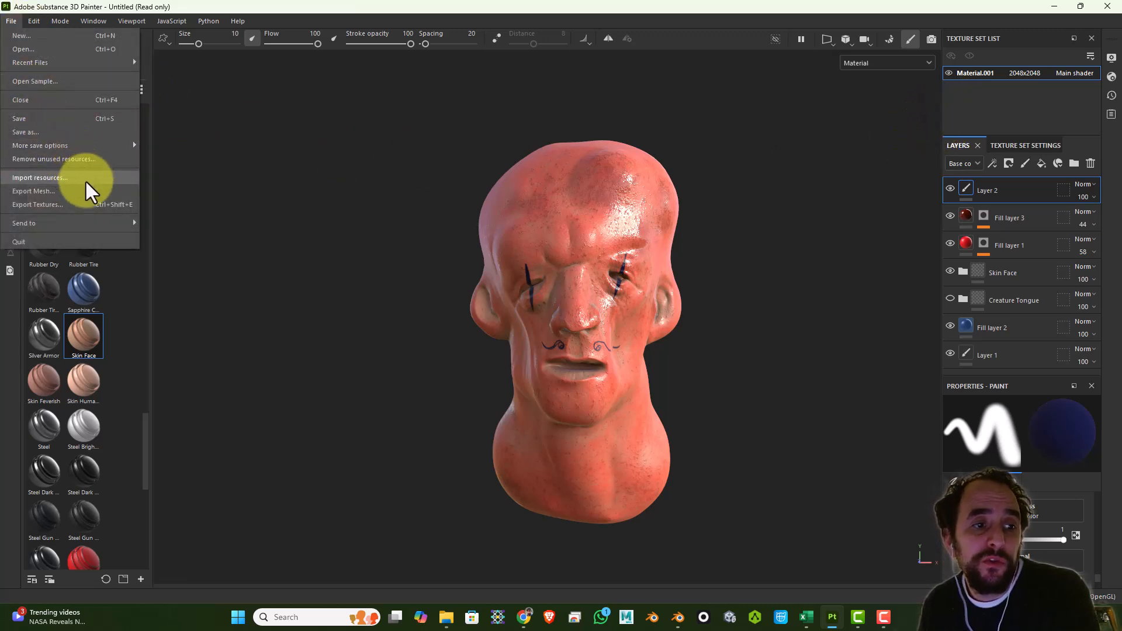
{"action": "left_click", "coordinate": [87, 205]}
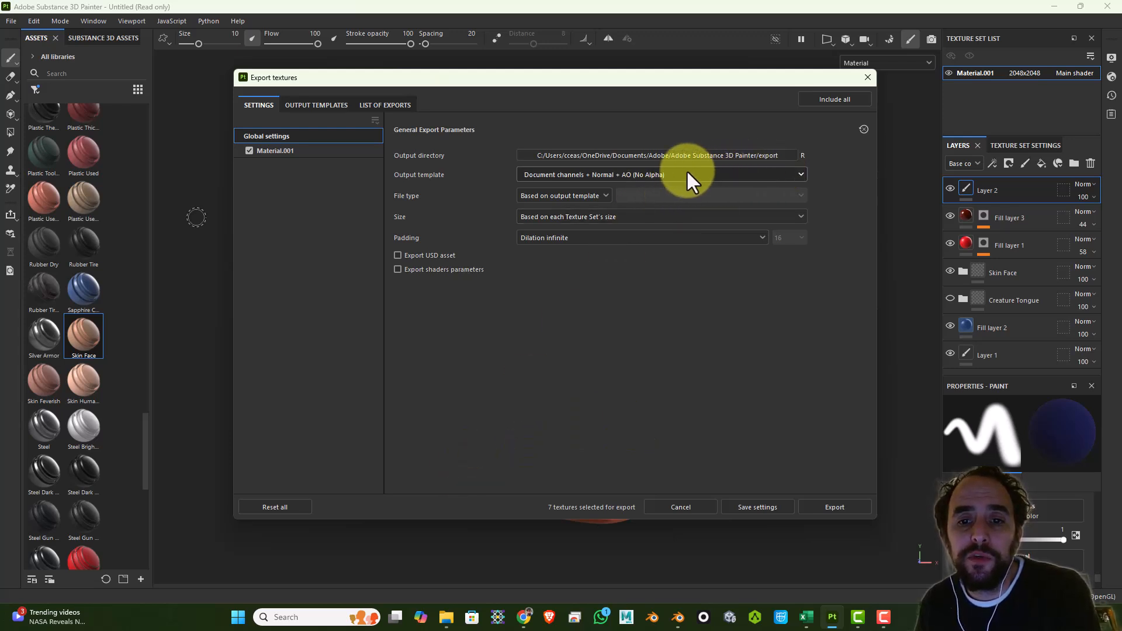
{"action": "left_click", "coordinate": [313, 106]}
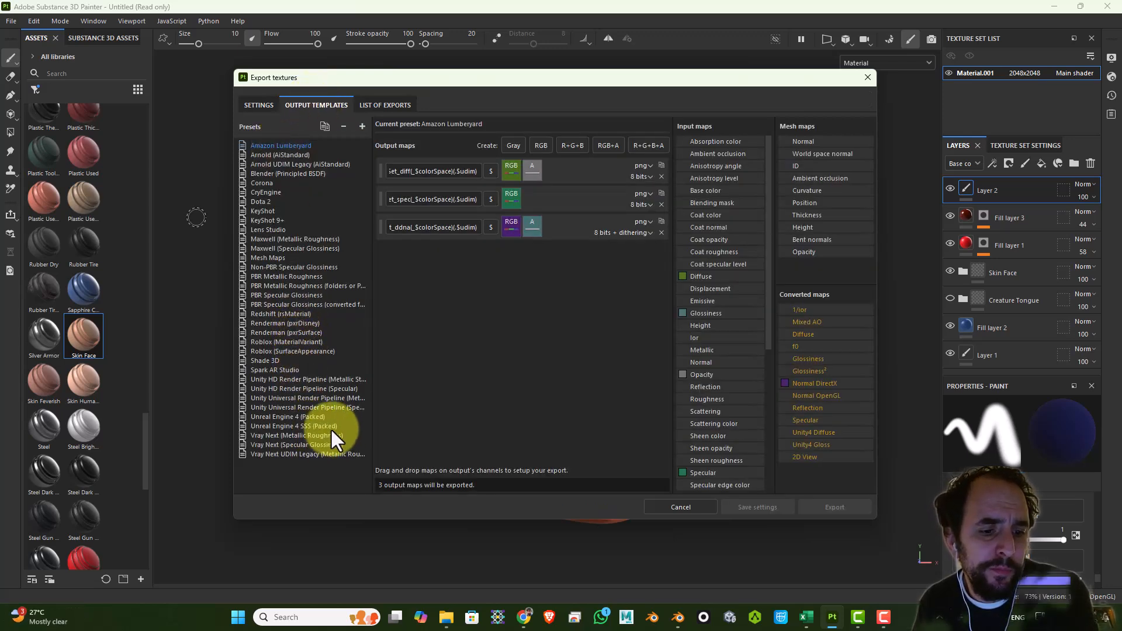
{"action": "left_click", "coordinate": [277, 171]}
{"action": "left_click", "coordinate": [258, 104]}
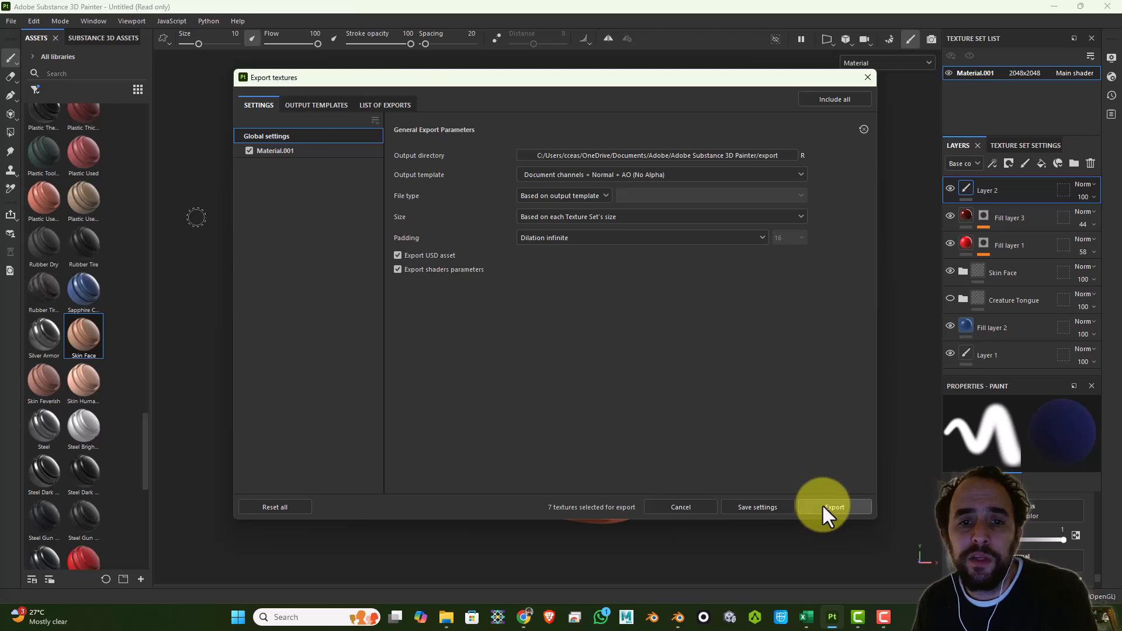
Create a folder named buddyBrains on the Desktop and choose it as the output directory for the textures.
{"action": "left_click", "coordinate": [768, 148]}
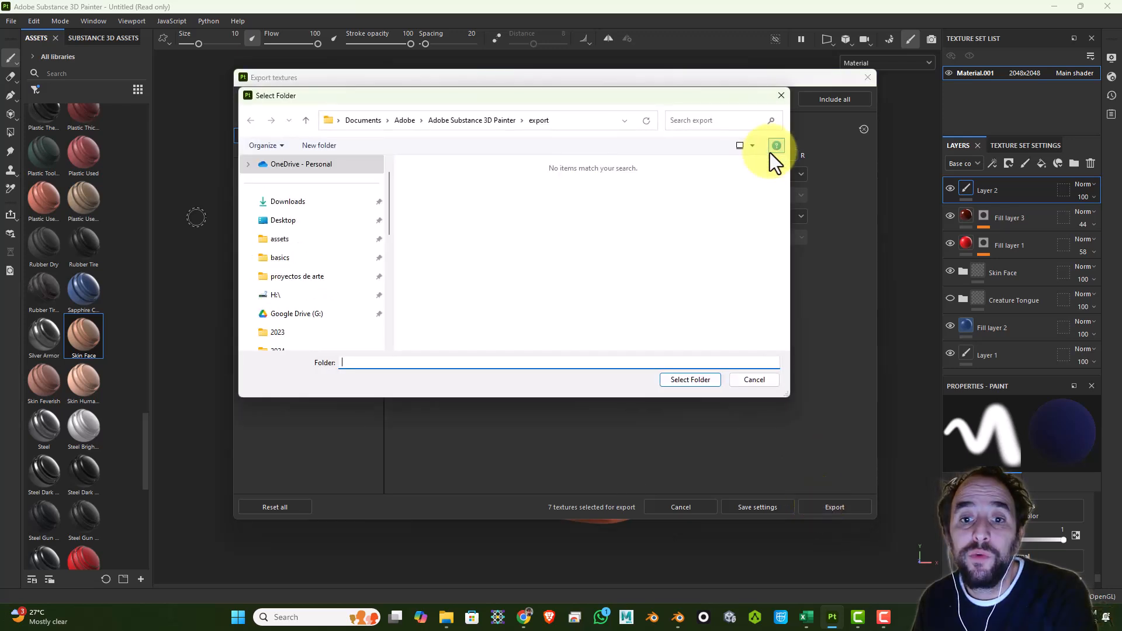
{"action": "left_click", "coordinate": [338, 226]}
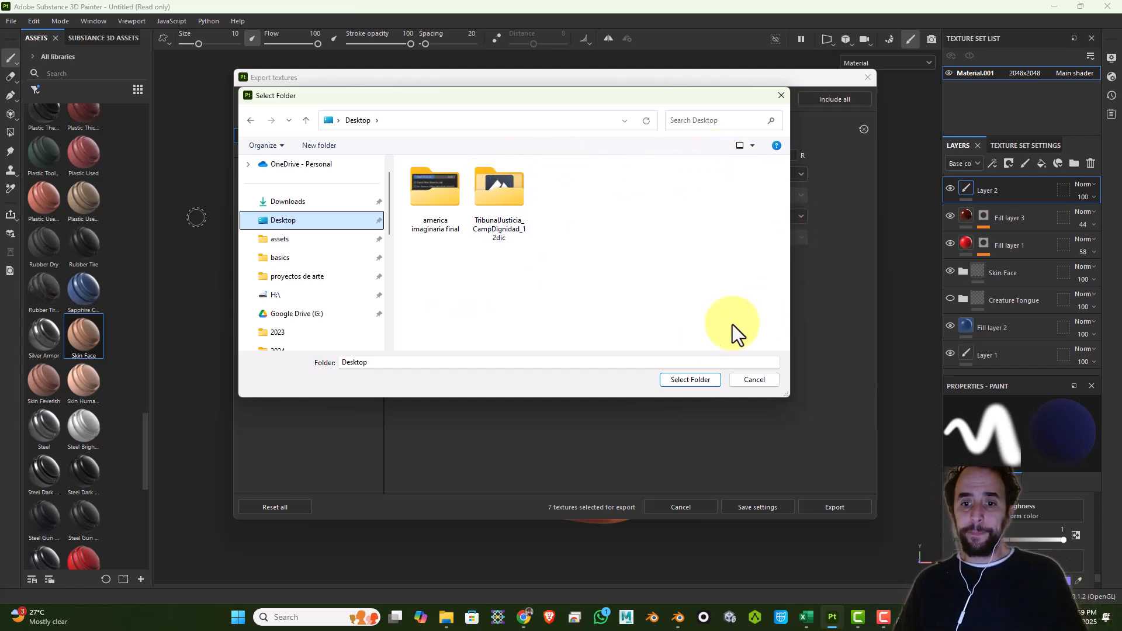
{"action": "left_click", "coordinate": [507, 299]}
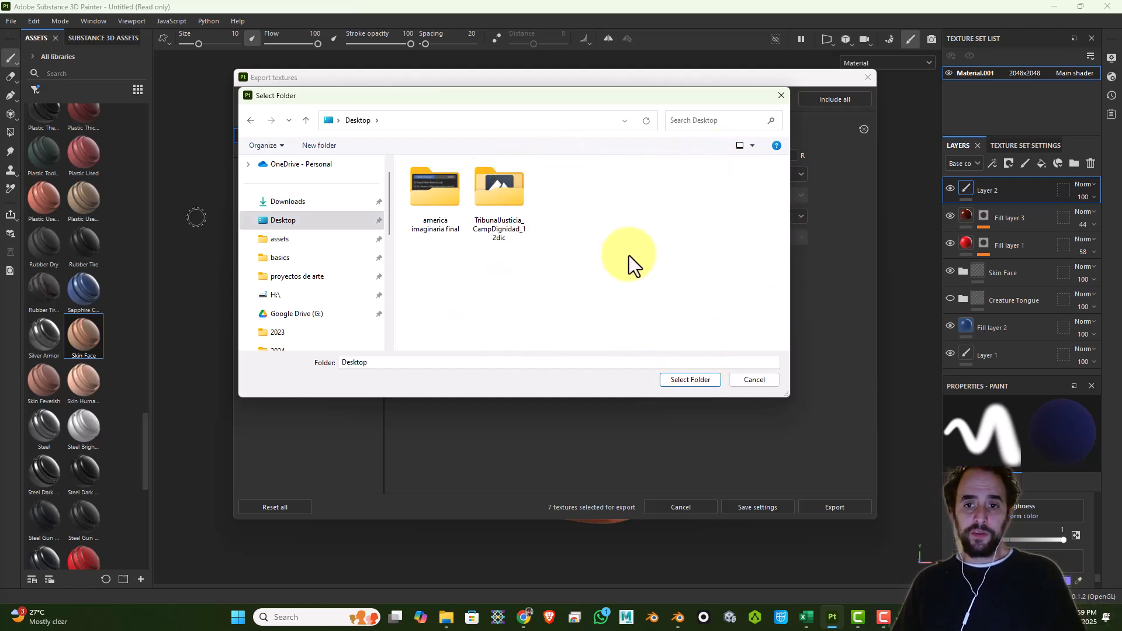
{"action": "right_click", "coordinate": [629, 256]}
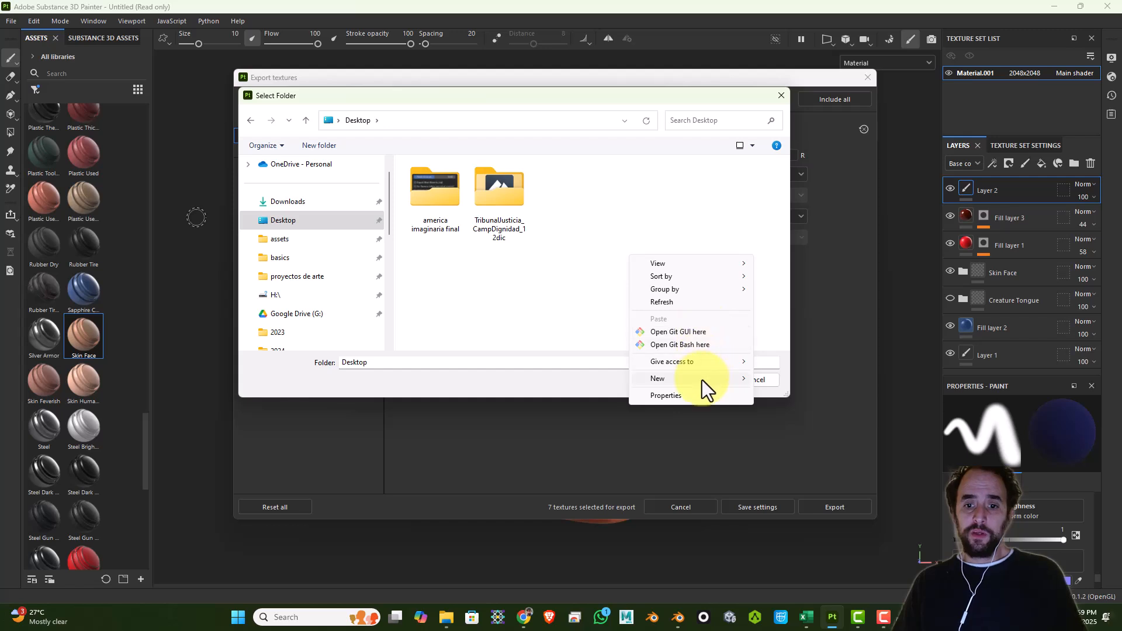
{"action": "mouse_move", "coordinate": [724, 380]}
{"action": "left_click", "coordinate": [787, 382]}
{"action": "type", "text": "buddyBrains"}
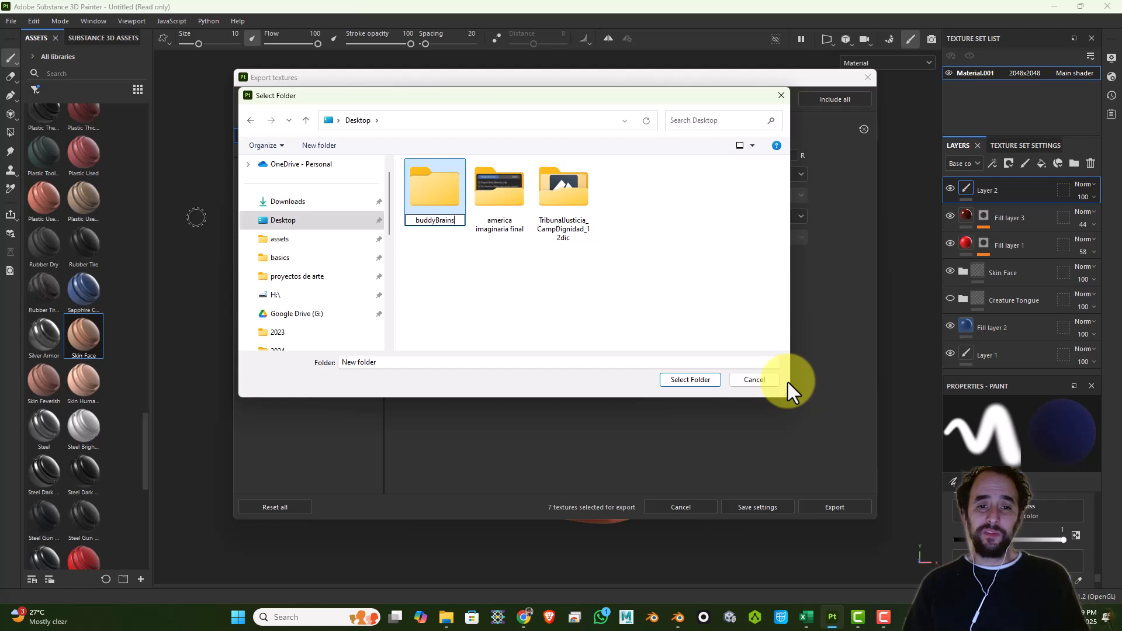
{"action": "key", "text": "Return"}
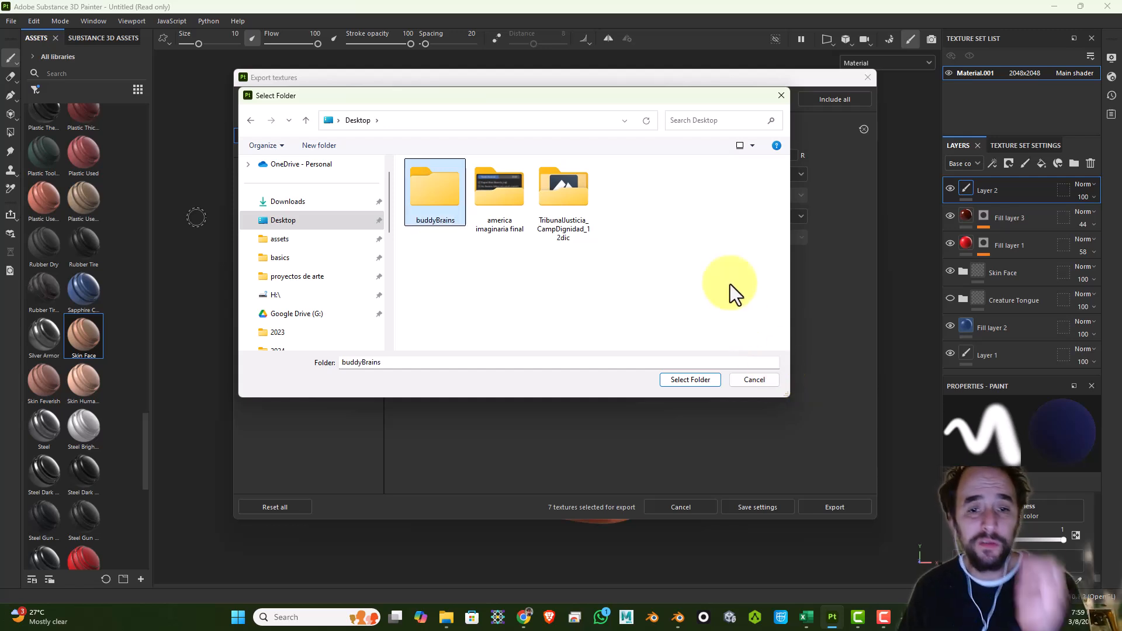
{"action": "double_click", "coordinate": [438, 176]}
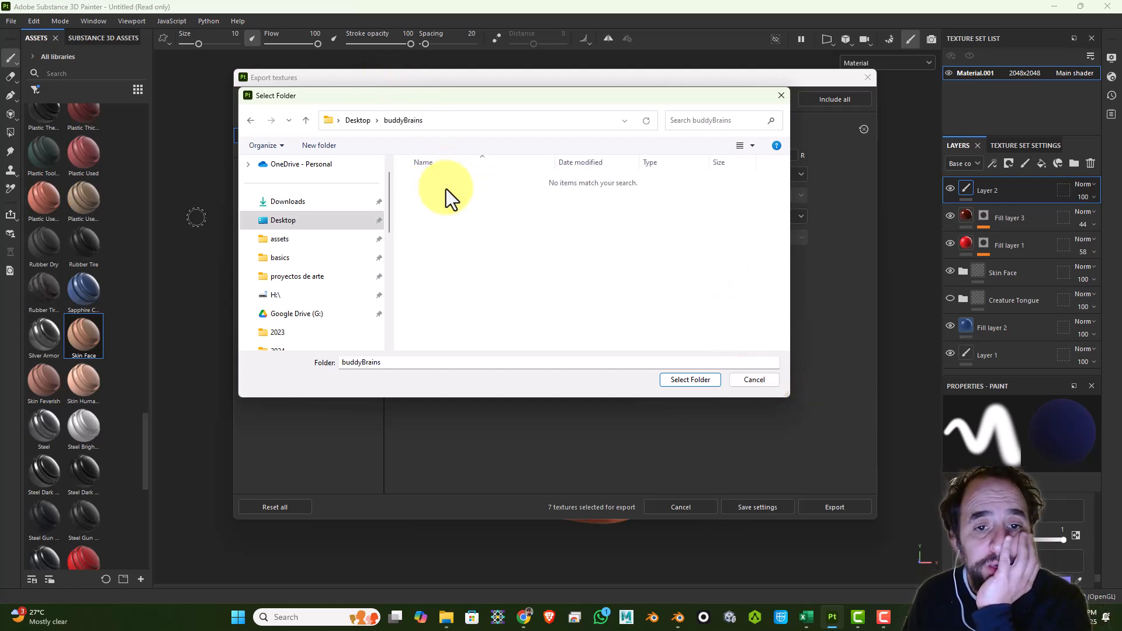
{"action": "left_click", "coordinate": [681, 380]}
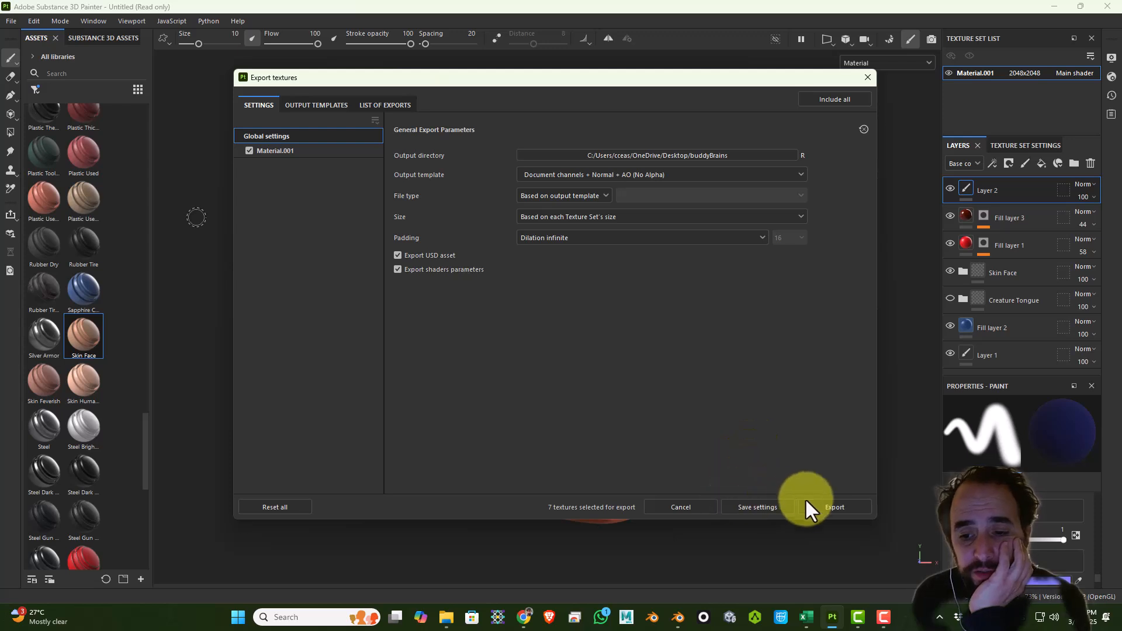
Export the Material.001 textures to the buddyBrains folder at the texture set's own size, and close the export window.
{"action": "left_click", "coordinate": [834, 507]}
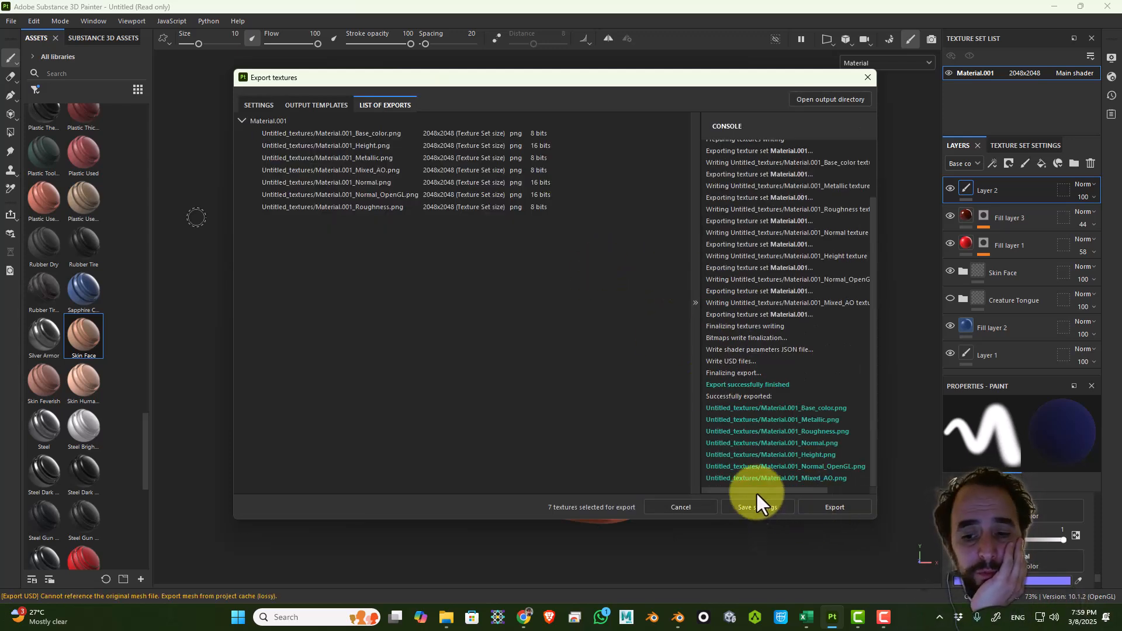
{"action": "key", "text": "Escape"}
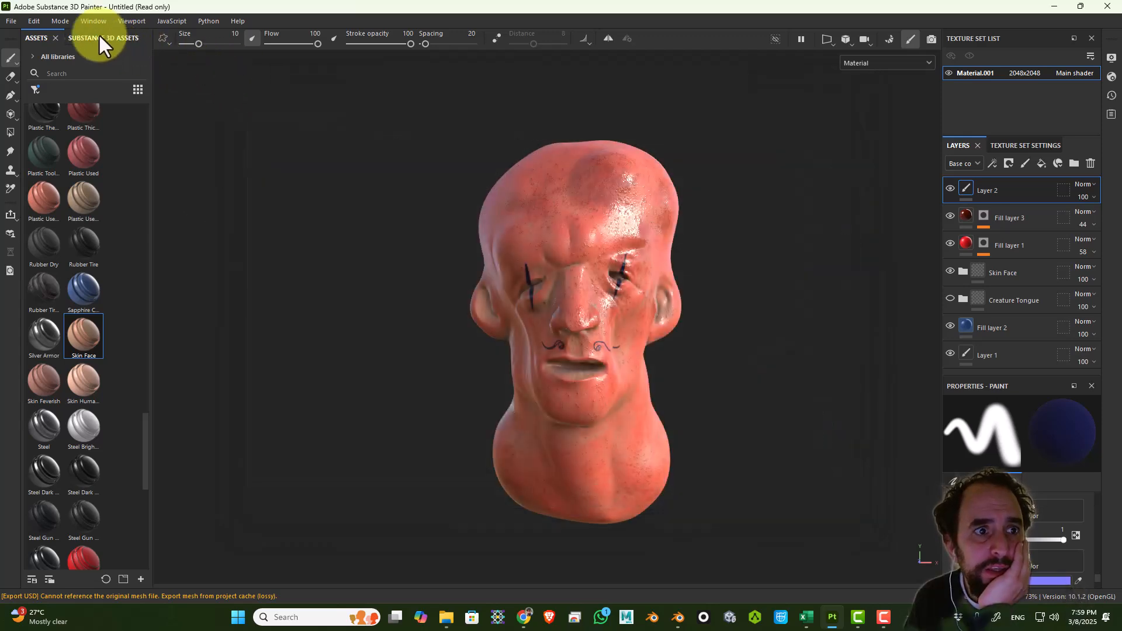
Export the textures again to the buddyBrains folder with the size set to 4096.
{"action": "left_click", "coordinate": [19, 18]}
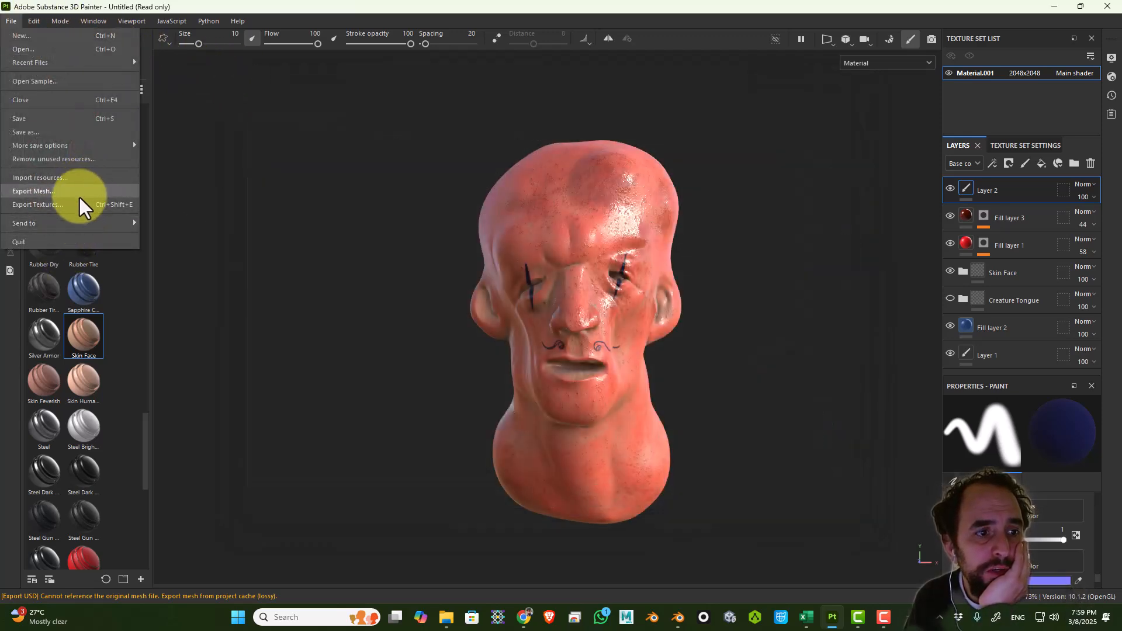
{"action": "left_click", "coordinate": [82, 202]}
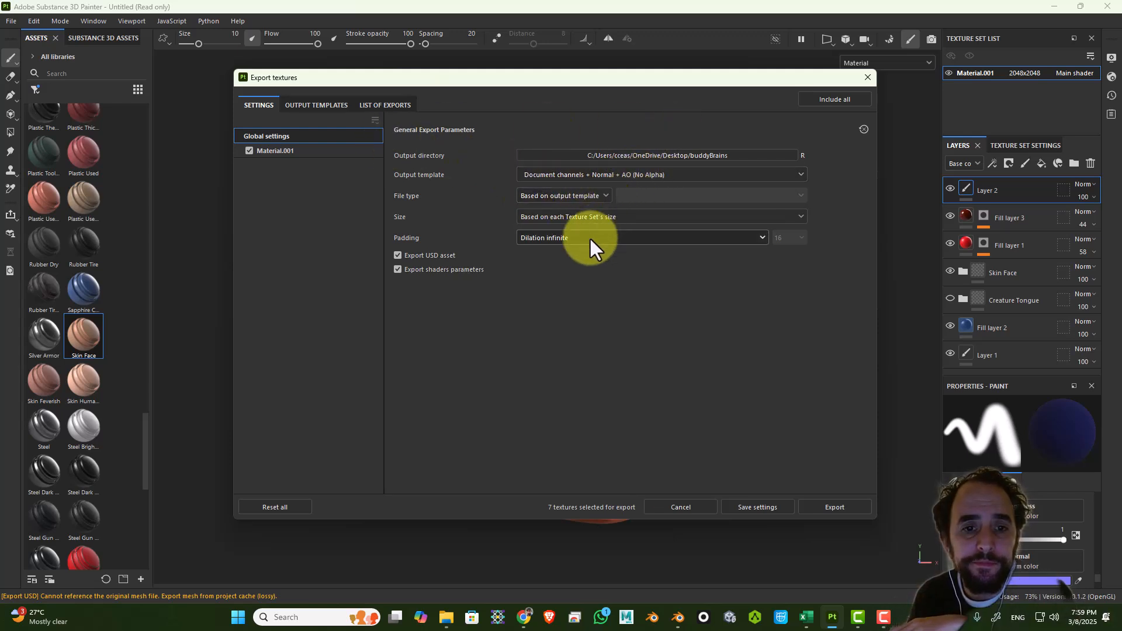
{"action": "left_click", "coordinate": [590, 215]}
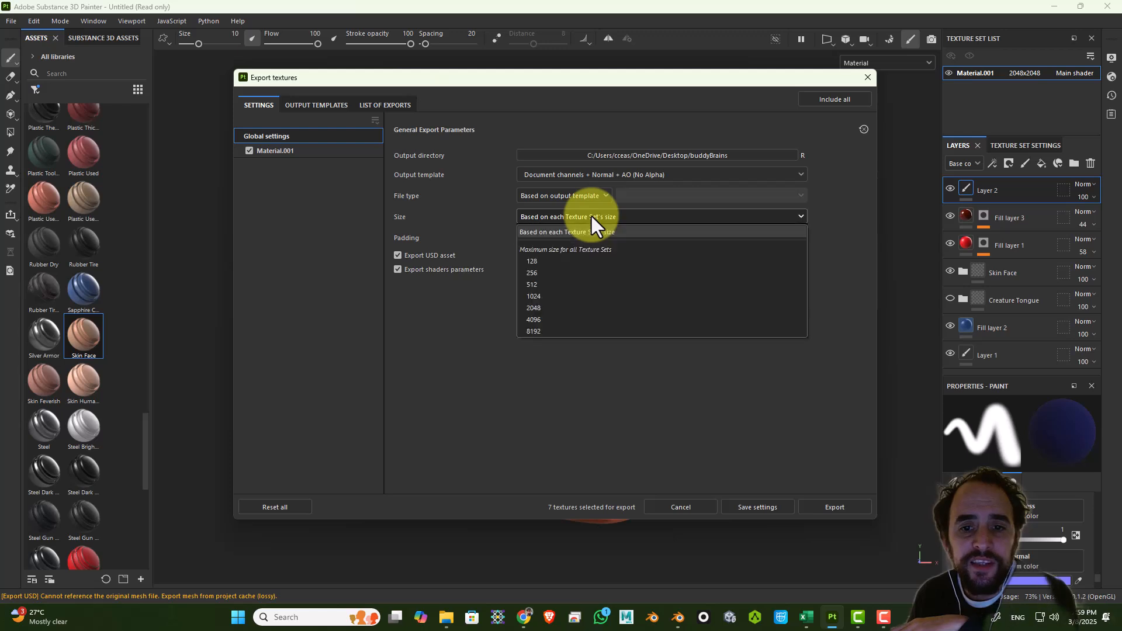
{"action": "left_click", "coordinate": [556, 320]}
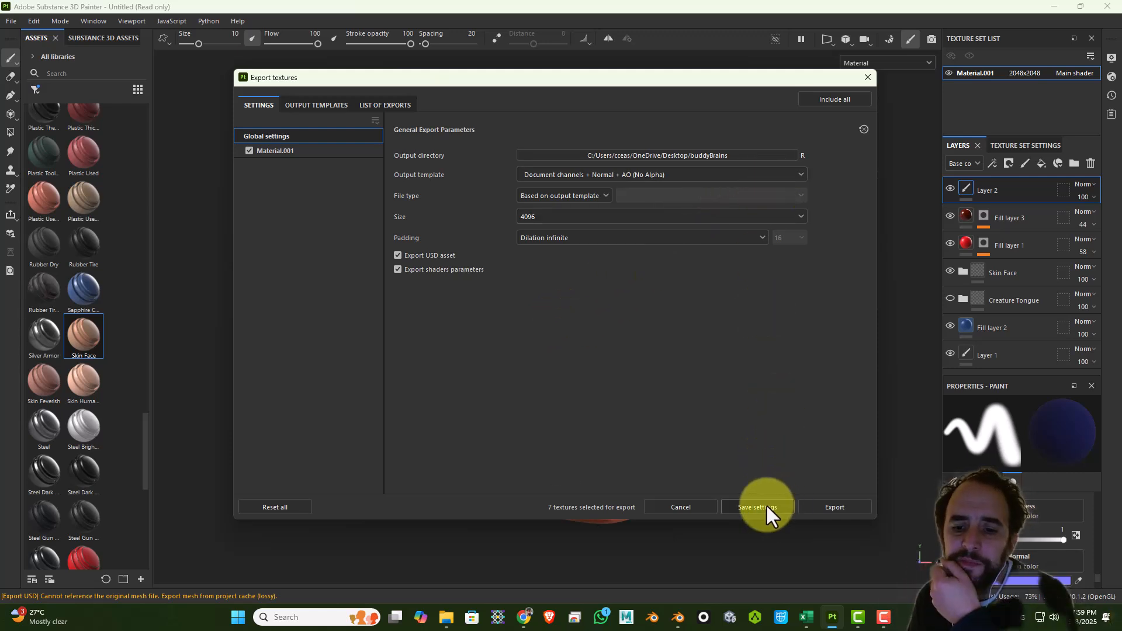
{"action": "left_click", "coordinate": [826, 506]}
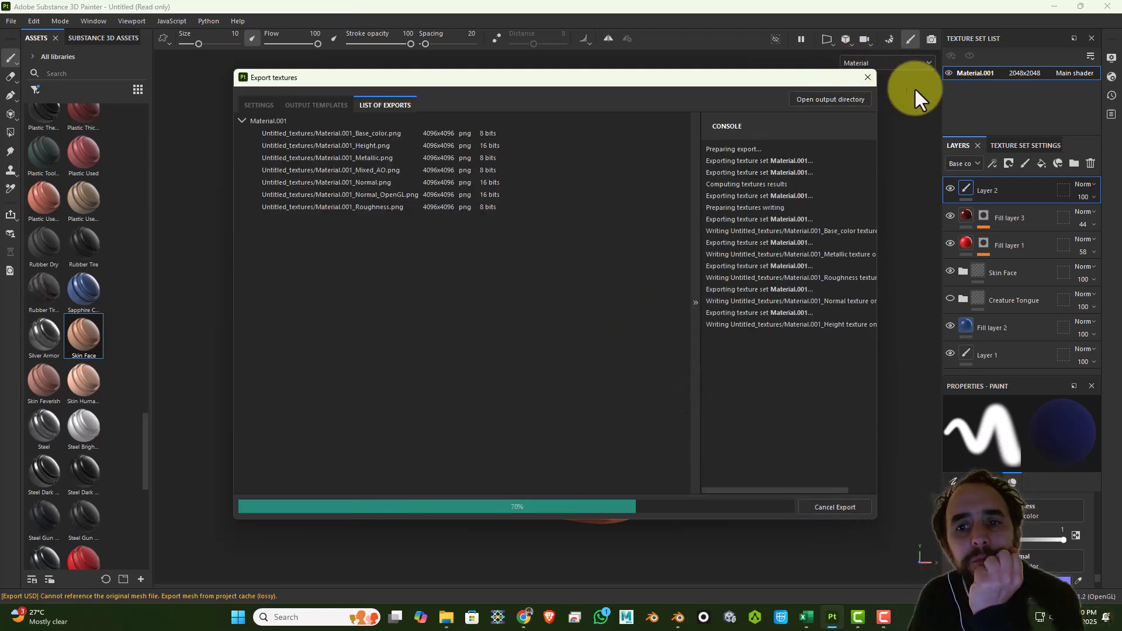